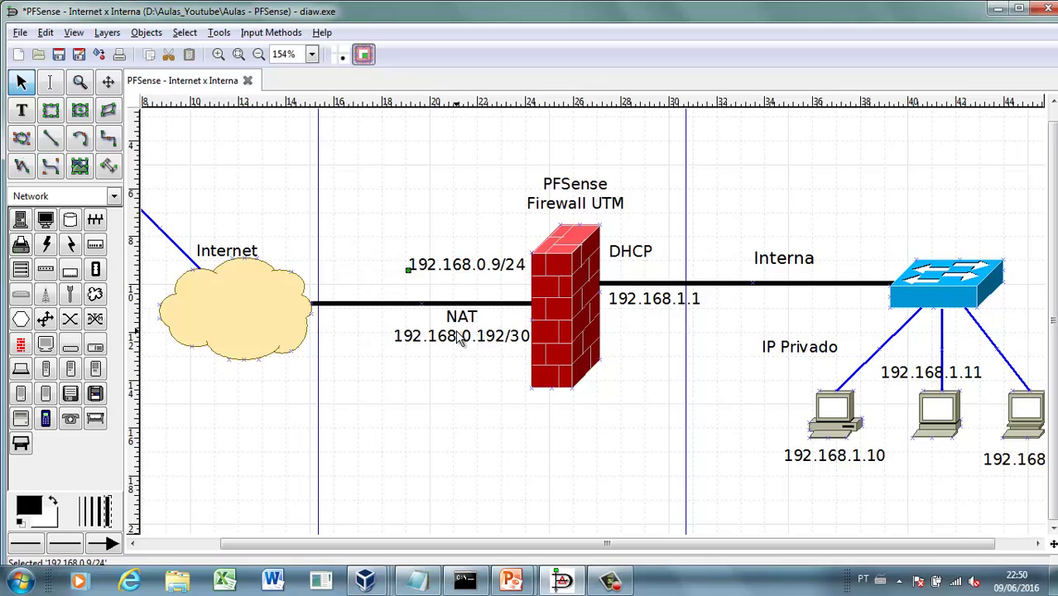
- Switch from the network diagram to the Oracle VM VirtualBox Manager window
scroll(524, 421, "down", 2)
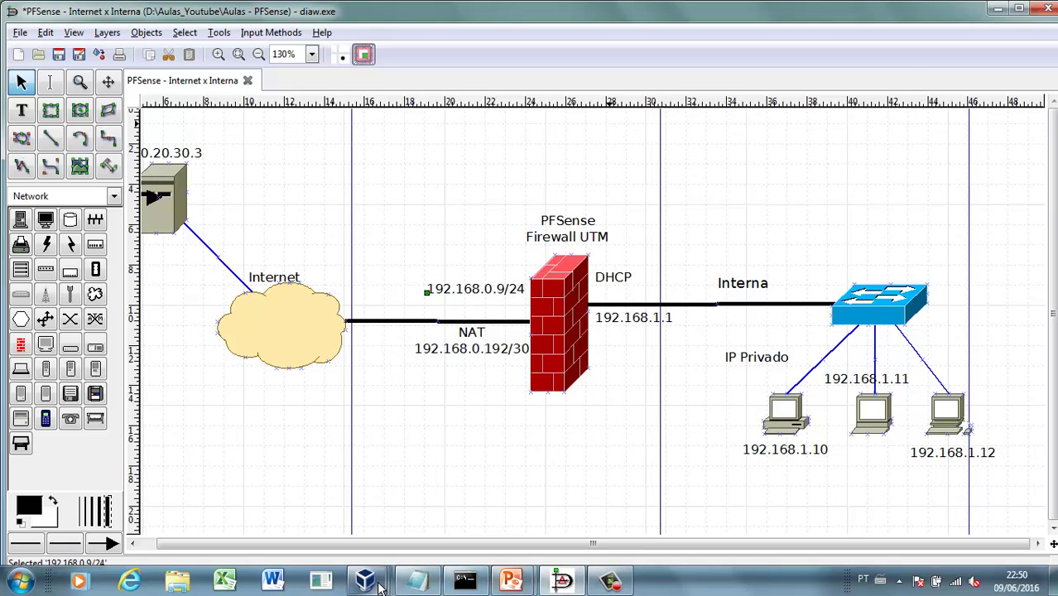
mouse_move(380, 586)
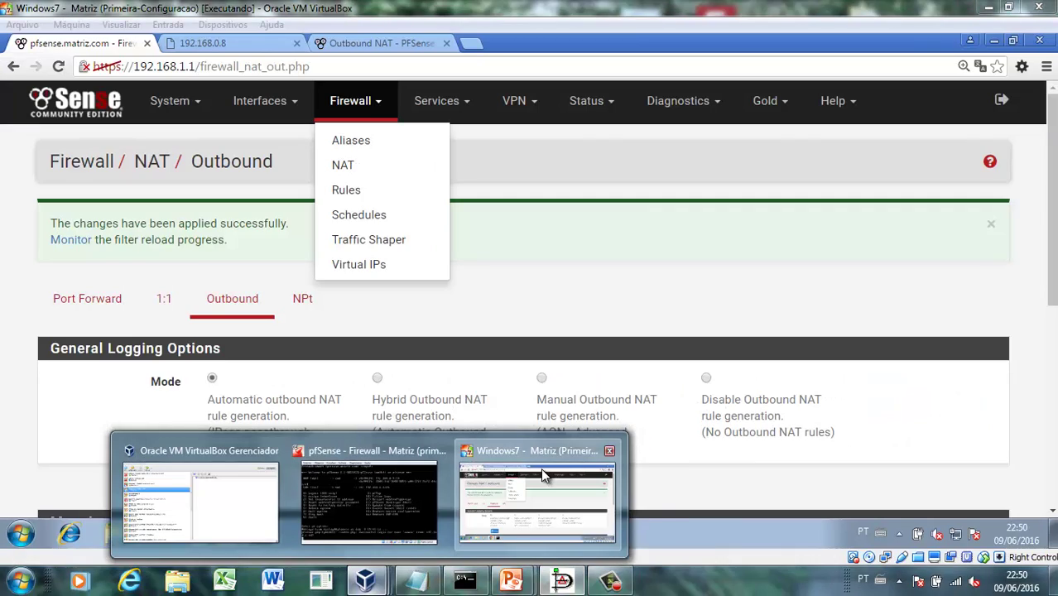
left_click(538, 498)
mouse_move(382, 585)
left_click(253, 529)
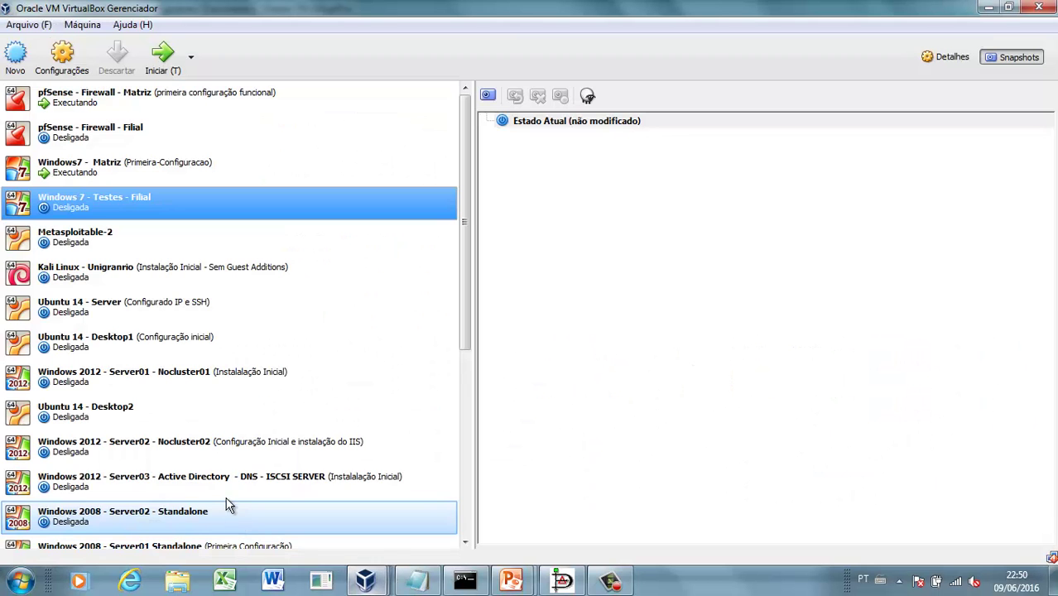
- Examine the network settings of adapters 1 and 2 of the pfSense - Firewall - Matriz virtual machine, leaving them unmodified
left_click(125, 101)
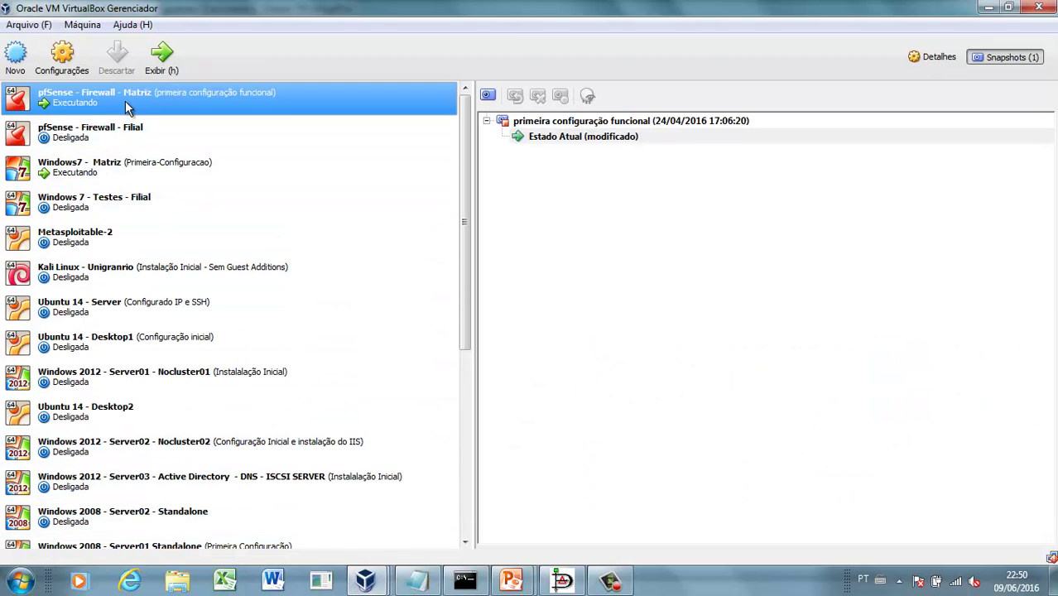
left_click(104, 184)
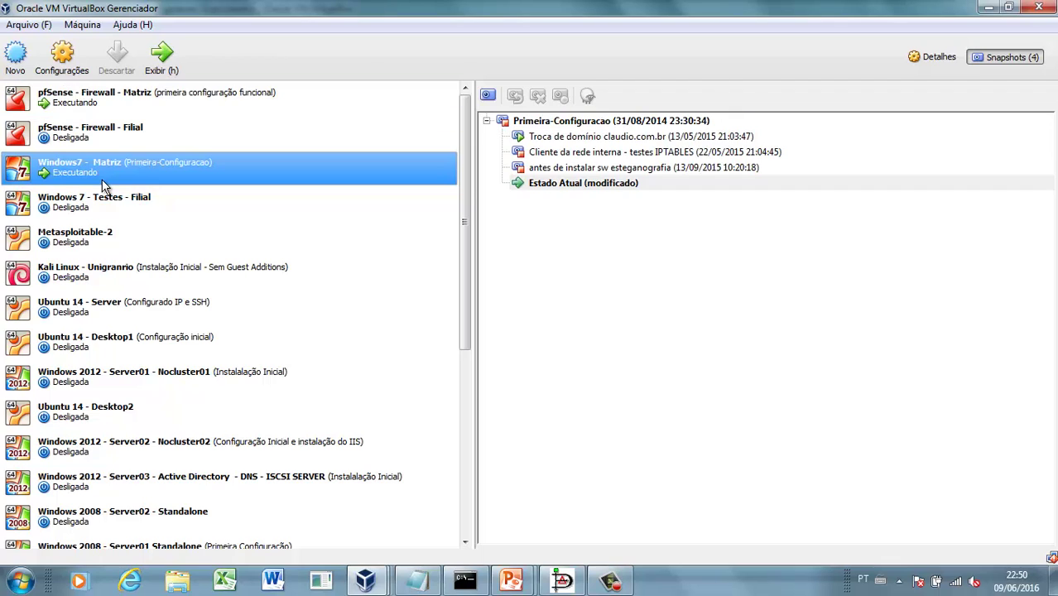
left_click(111, 105)
left_click(77, 71)
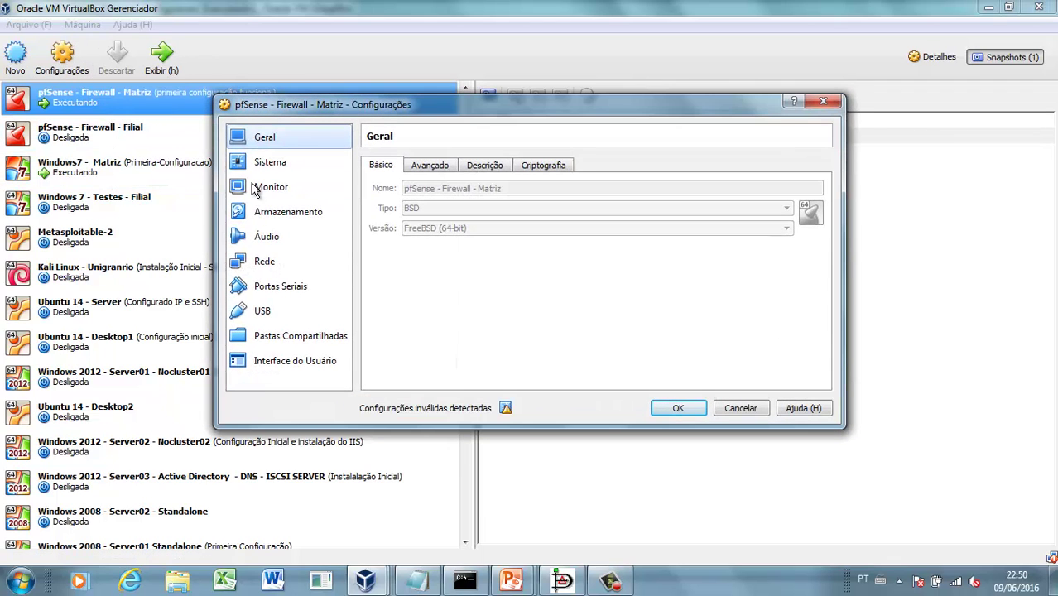
left_click(290, 262)
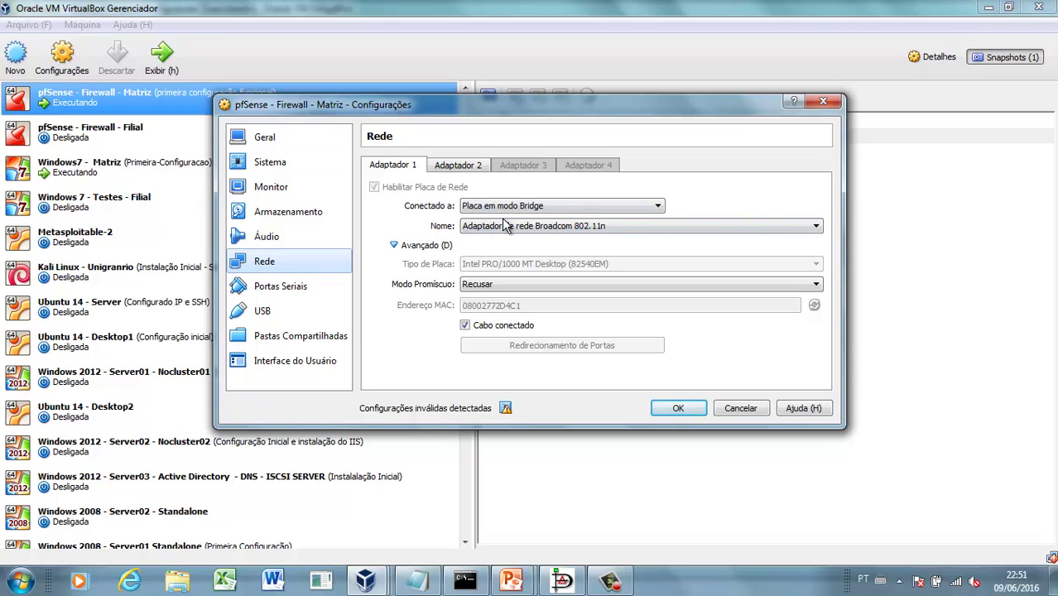
left_click(446, 171)
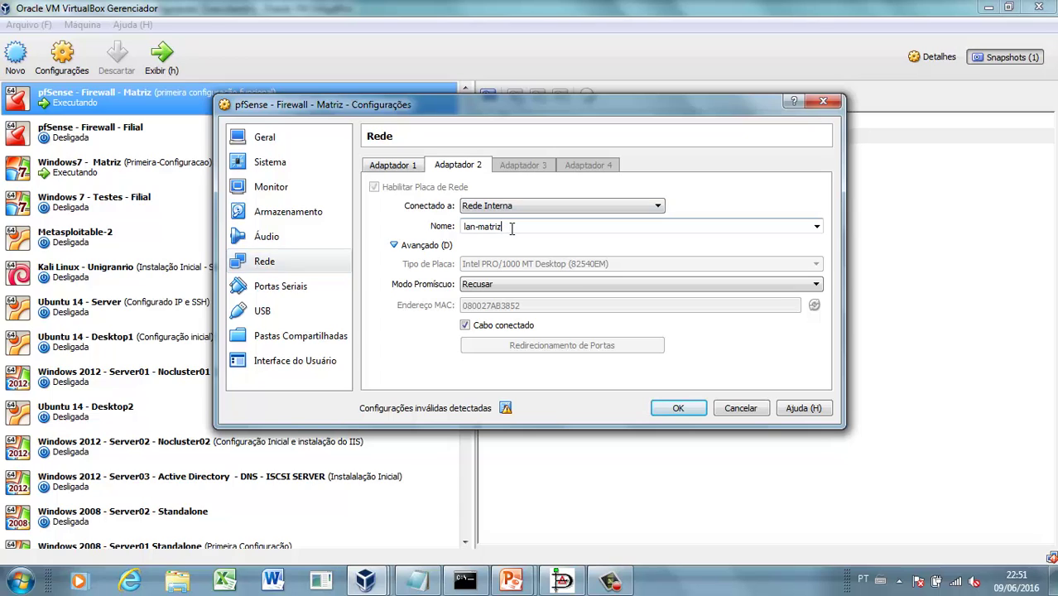
left_click_drag(506, 227, 464, 230)
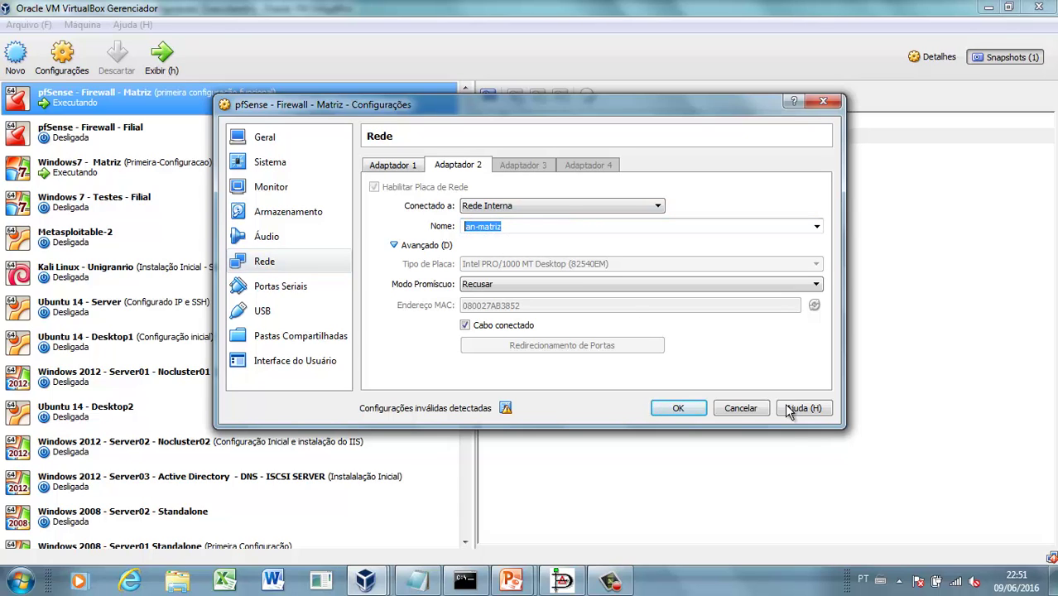
left_click(734, 410)
- Examine the connection mode and network name of adapter 1 on the Windows7 - Matriz virtual machine without modifying them
left_click(123, 171)
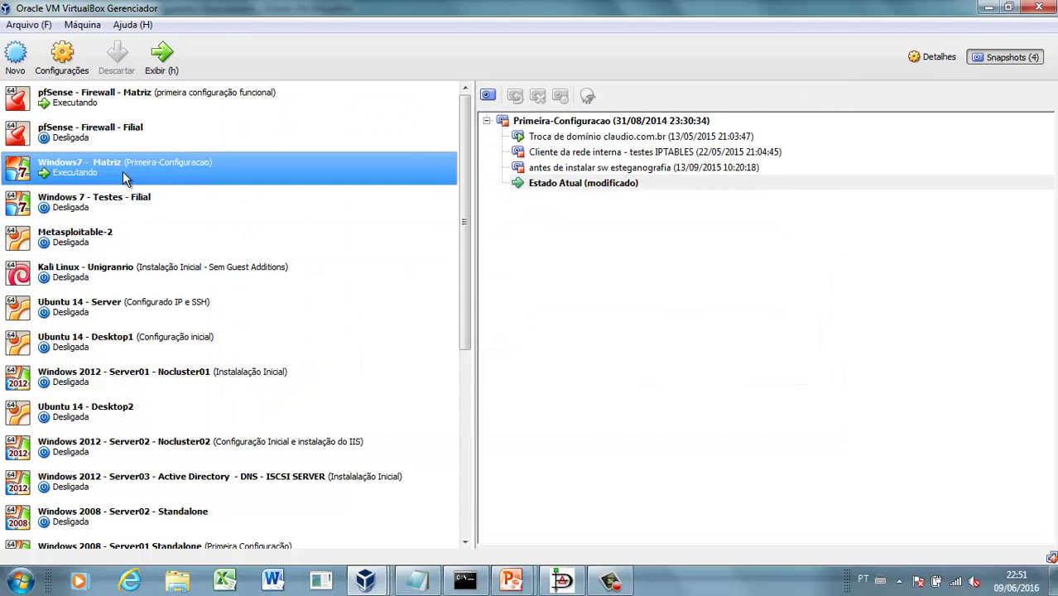
left_click(64, 71)
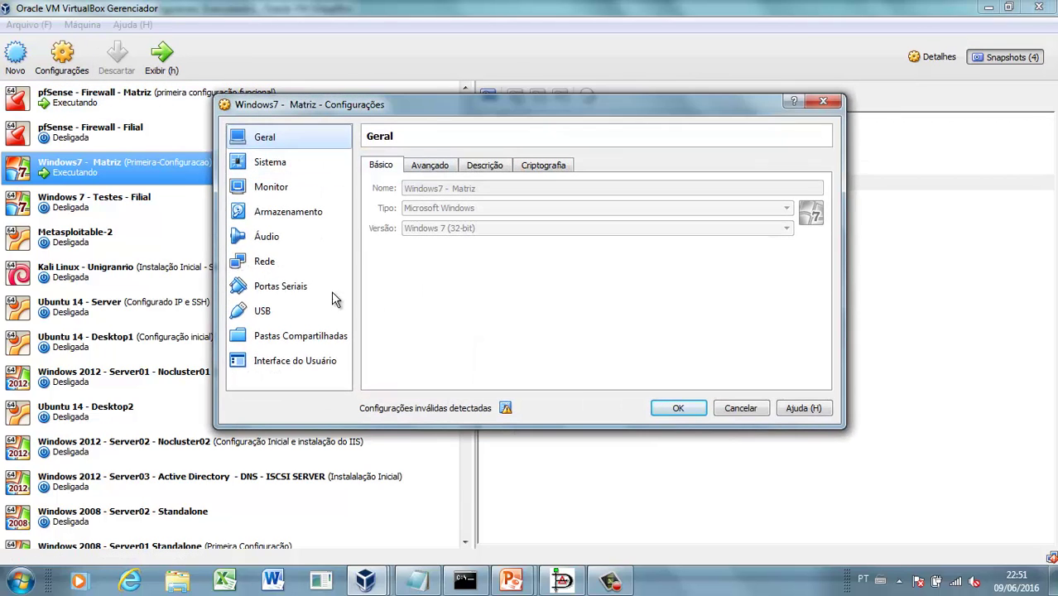
left_click(279, 267)
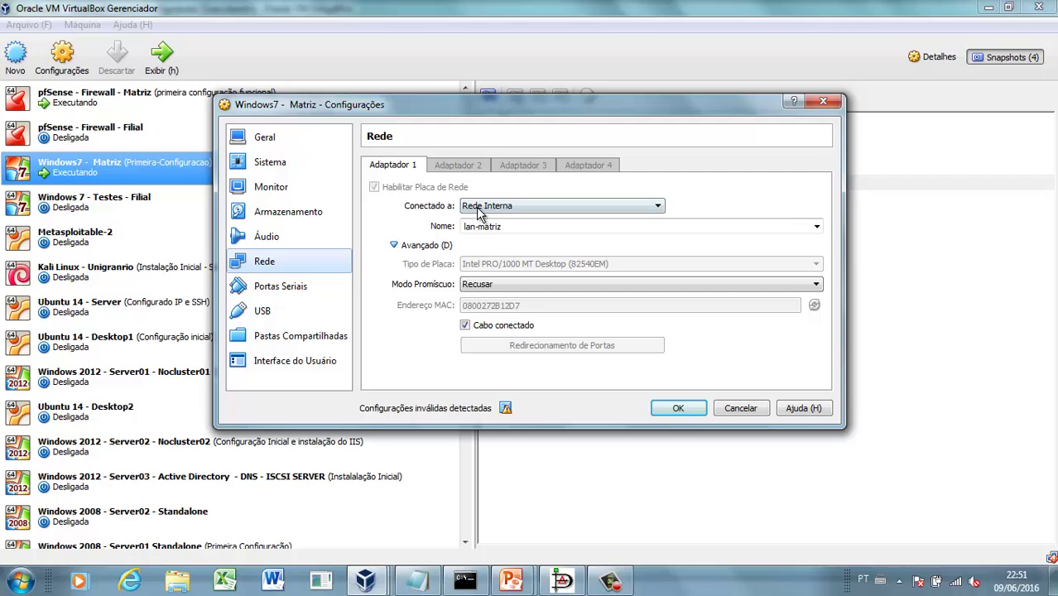
left_click_drag(512, 227, 454, 229)
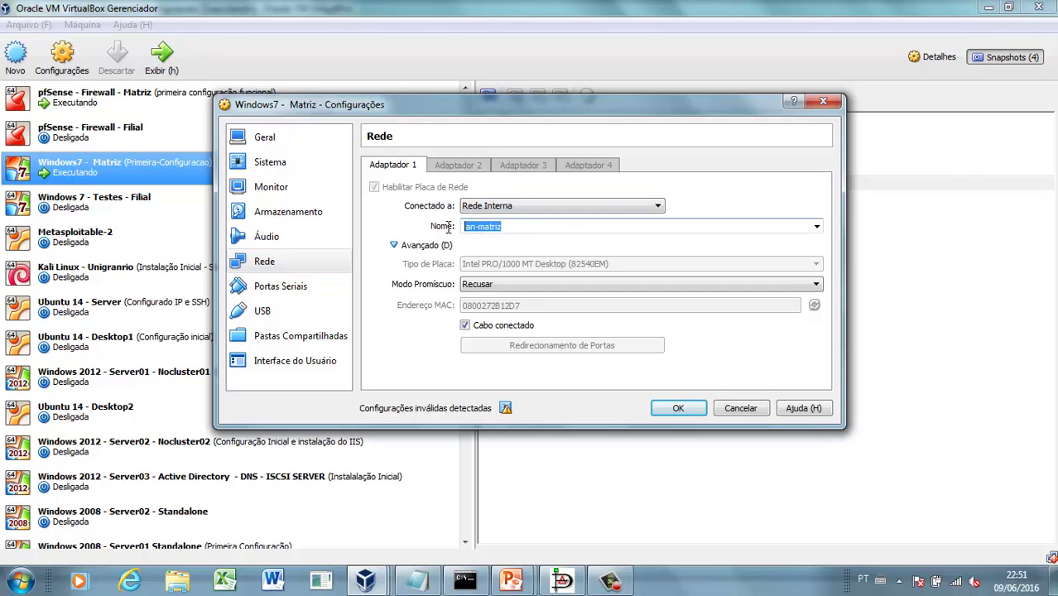
left_click(739, 408)
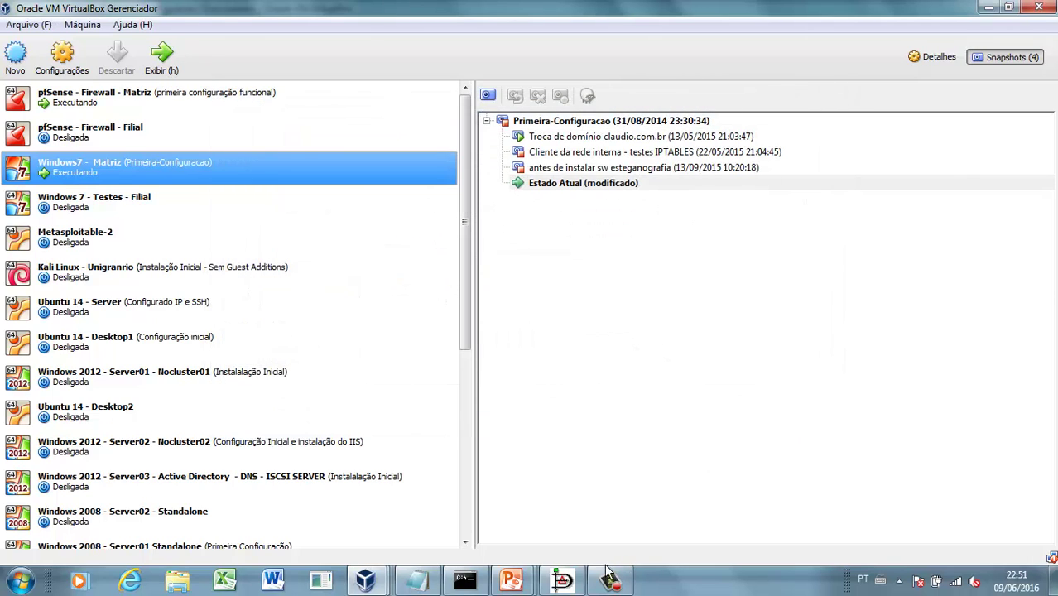
- Review the network diagram, switch to the Windows7 - Matriz virtual machine and open the pfSense dashboard
left_click(555, 575)
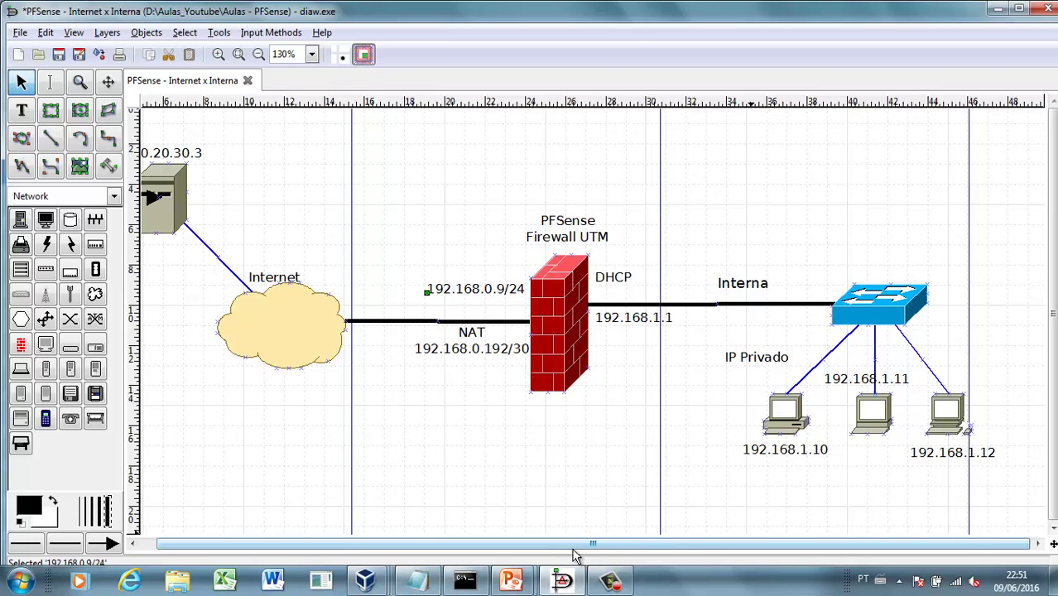
mouse_move(367, 584)
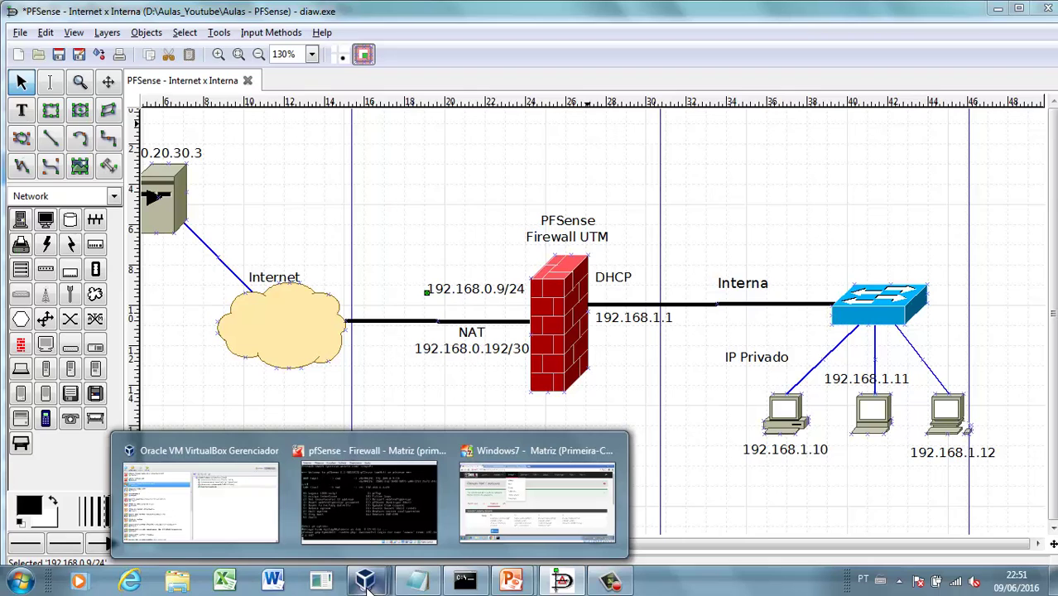
left_click(464, 498)
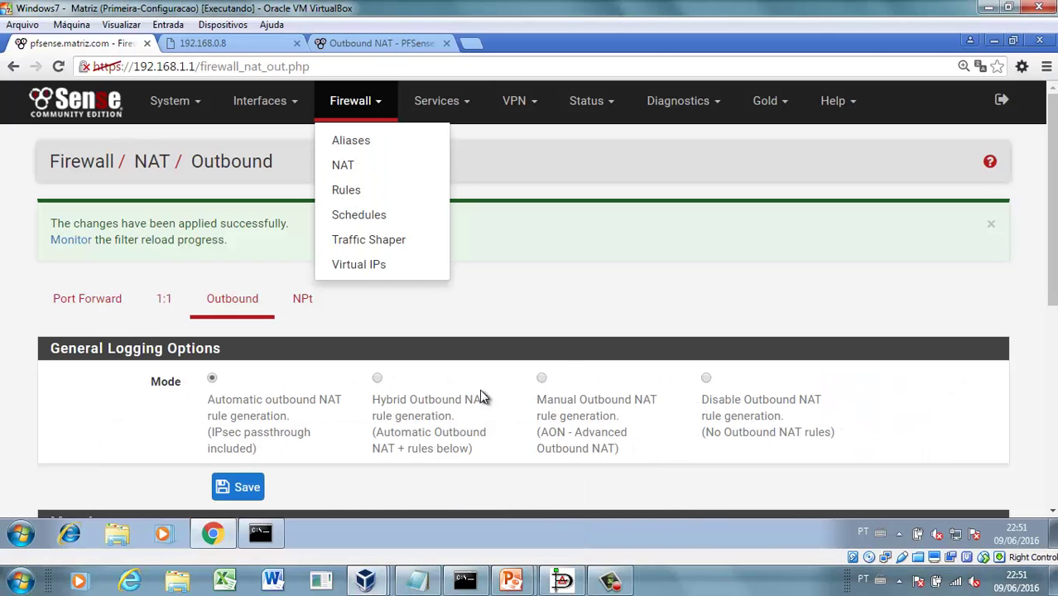
left_click(90, 100)
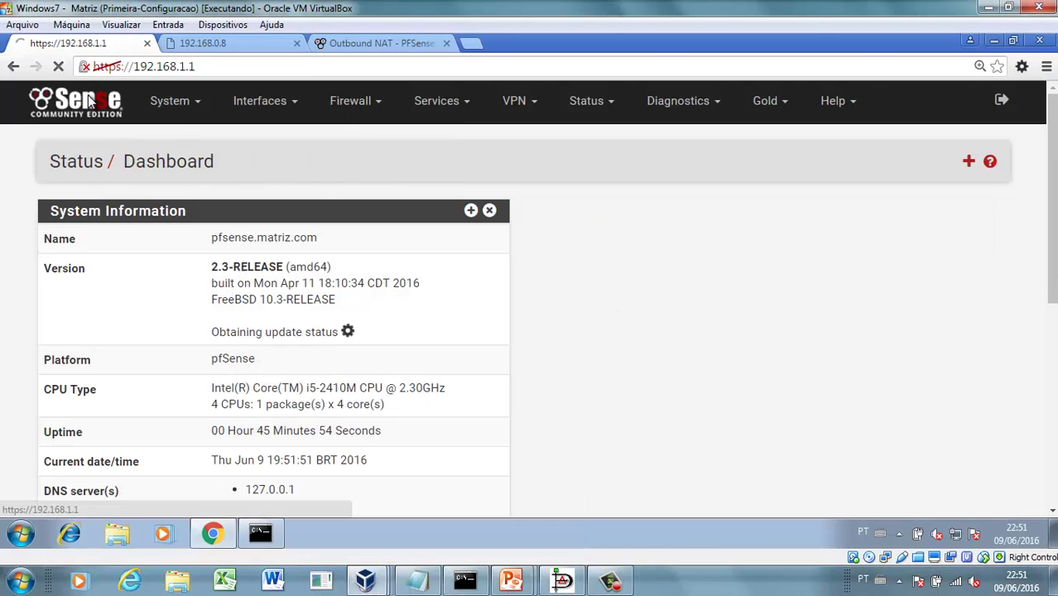
left_click(205, 67)
left_click(231, 64)
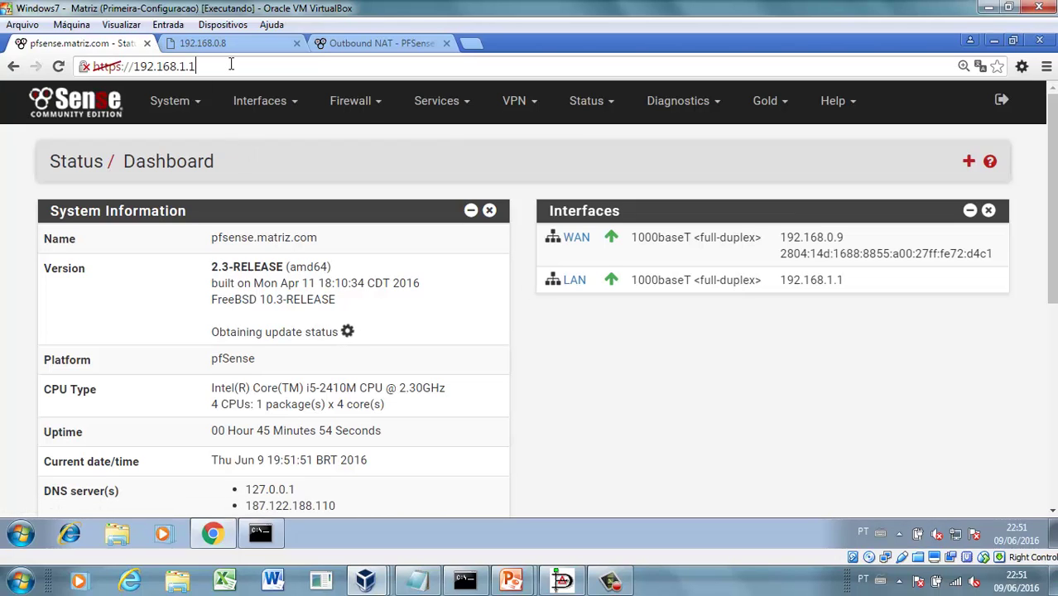
- Open the firewall's Virtual IPs page in pfSense and check the NAT address range in the network diagram
left_click(379, 108)
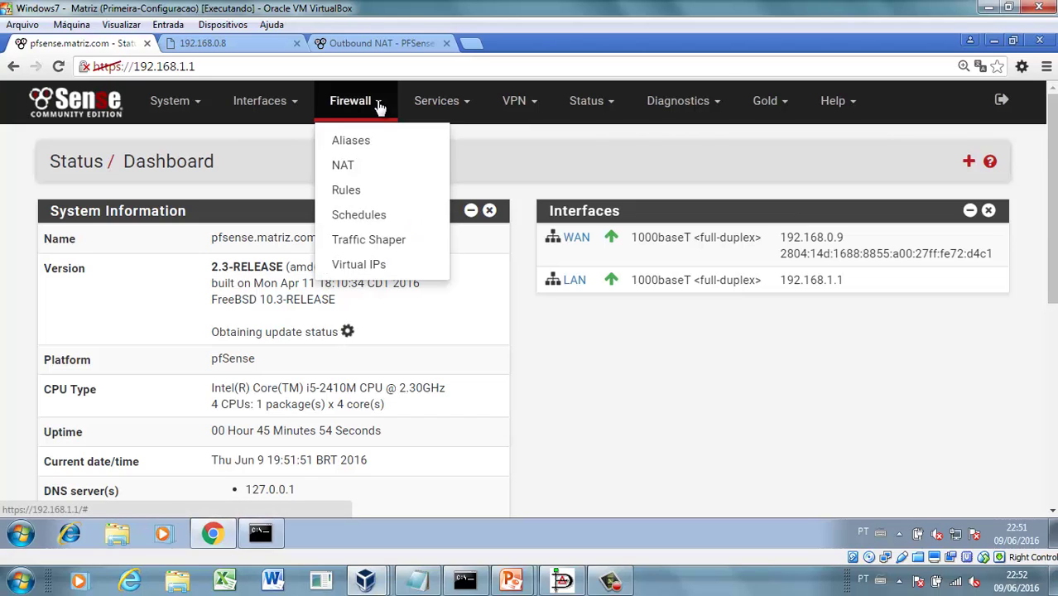
left_click(379, 270)
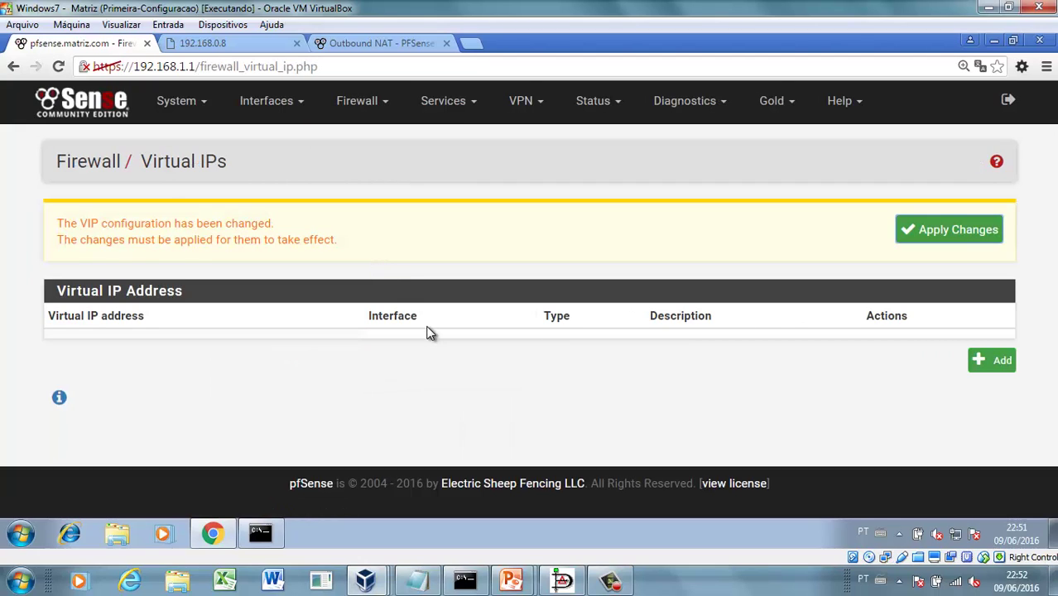
left_click(562, 580)
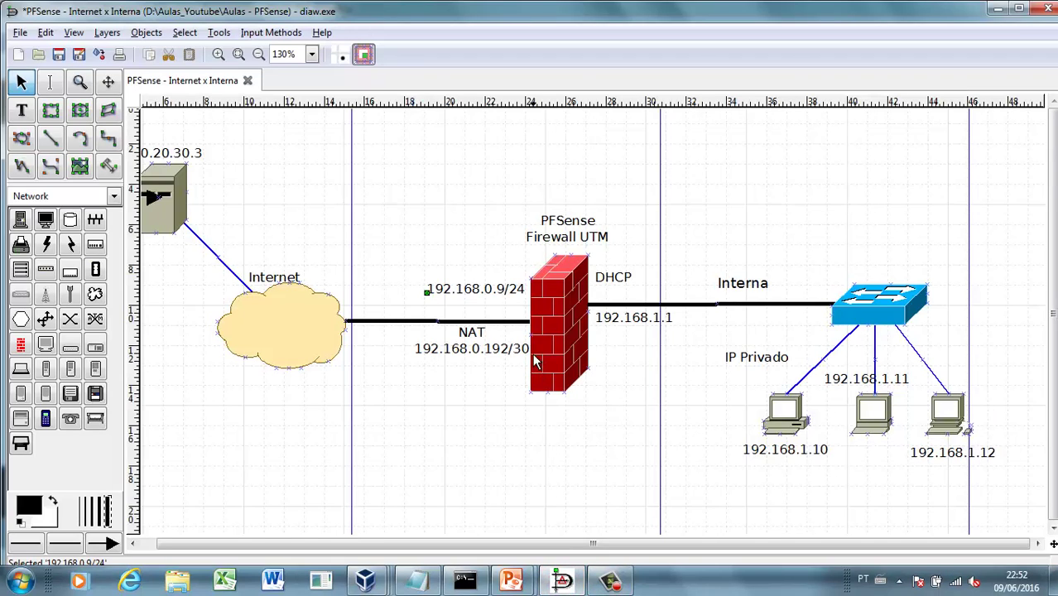
left_click(998, 8)
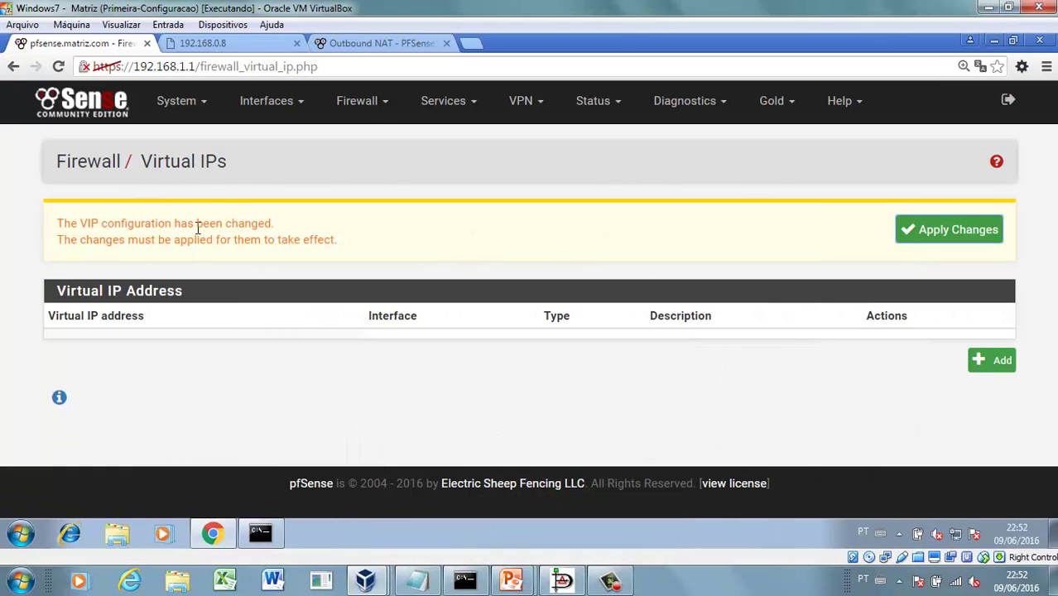
left_click(384, 115)
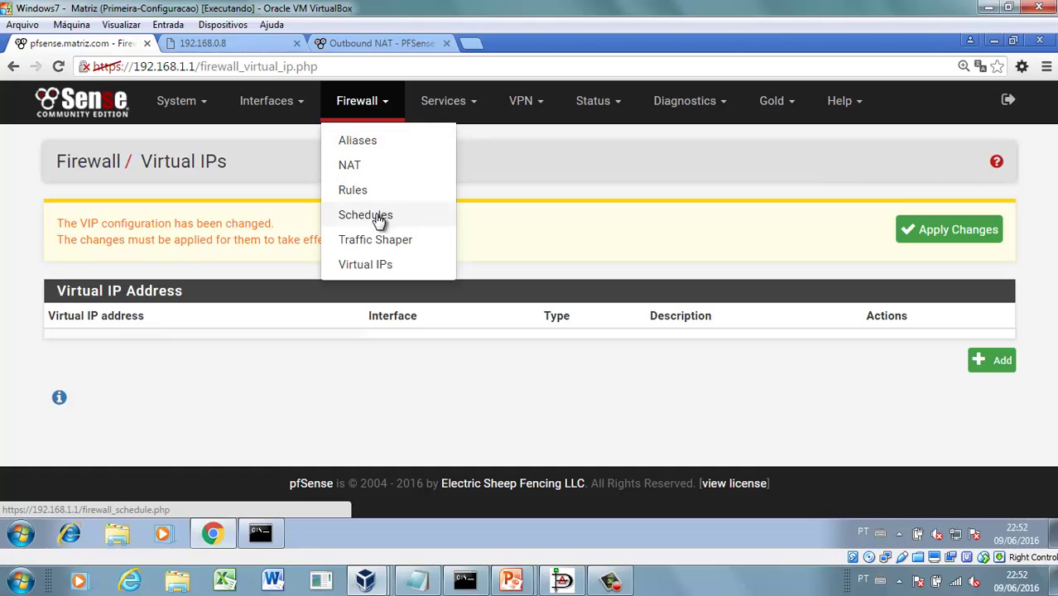
- Start a new virtual IP entry on the WAN interface and set its type to Proxy ARP
left_click(1002, 361)
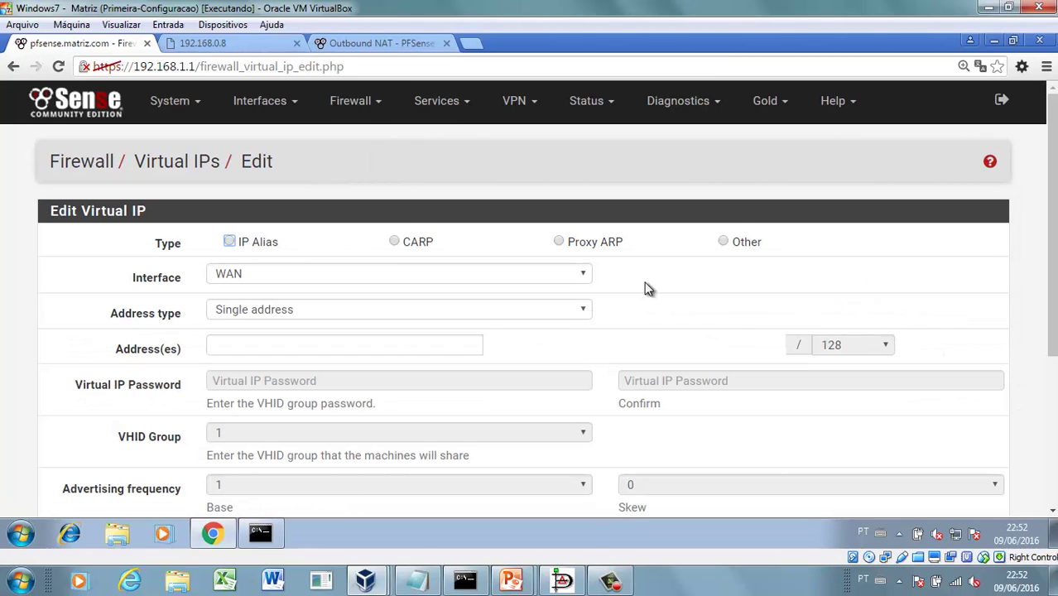
left_click(560, 242)
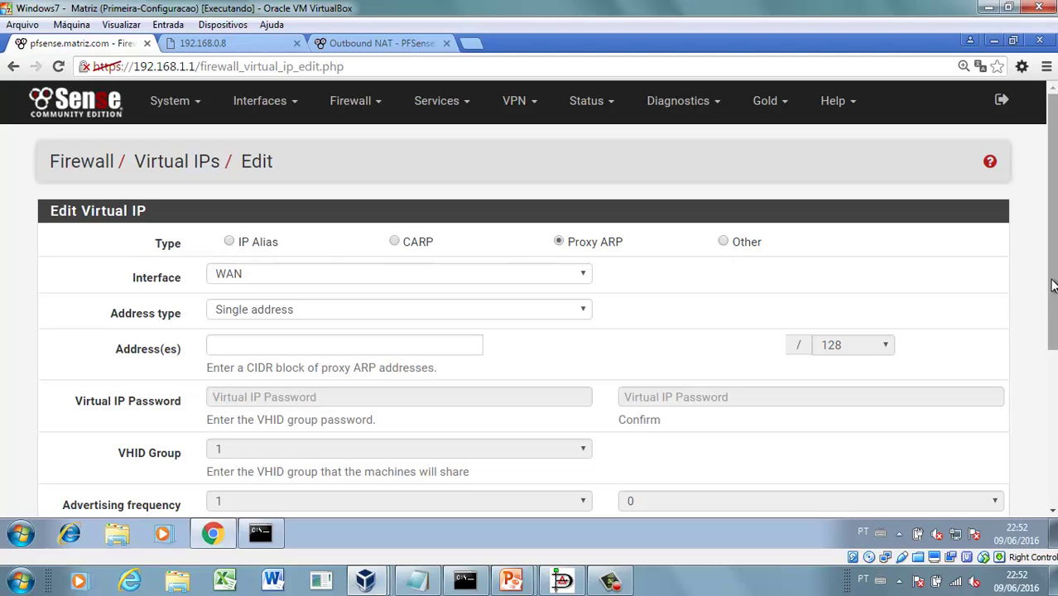
left_click_drag(1050, 286, 1050, 318)
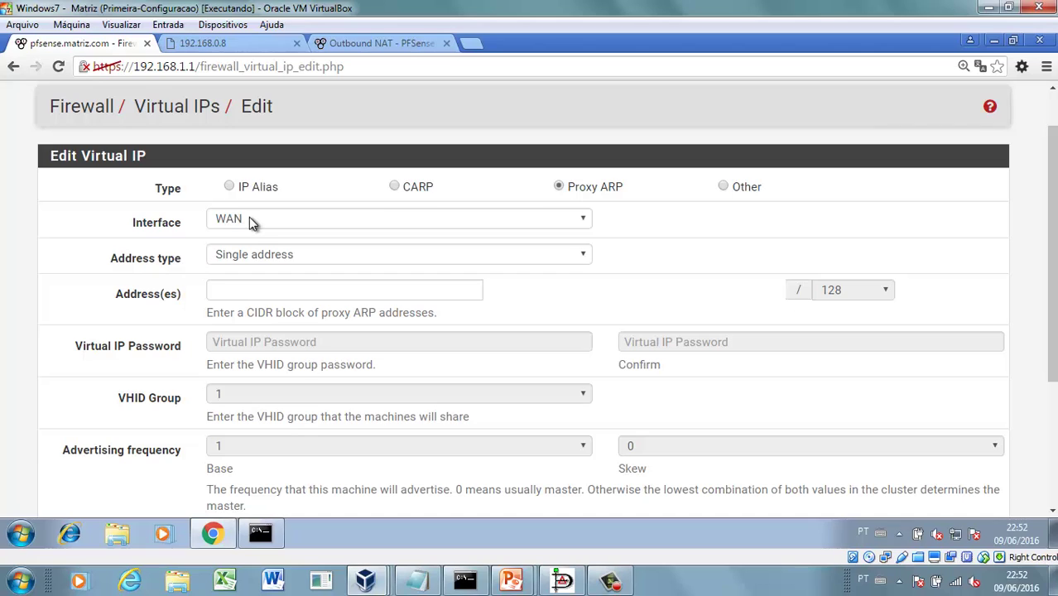
- Set the virtual IP's address type to Network
left_click(282, 254)
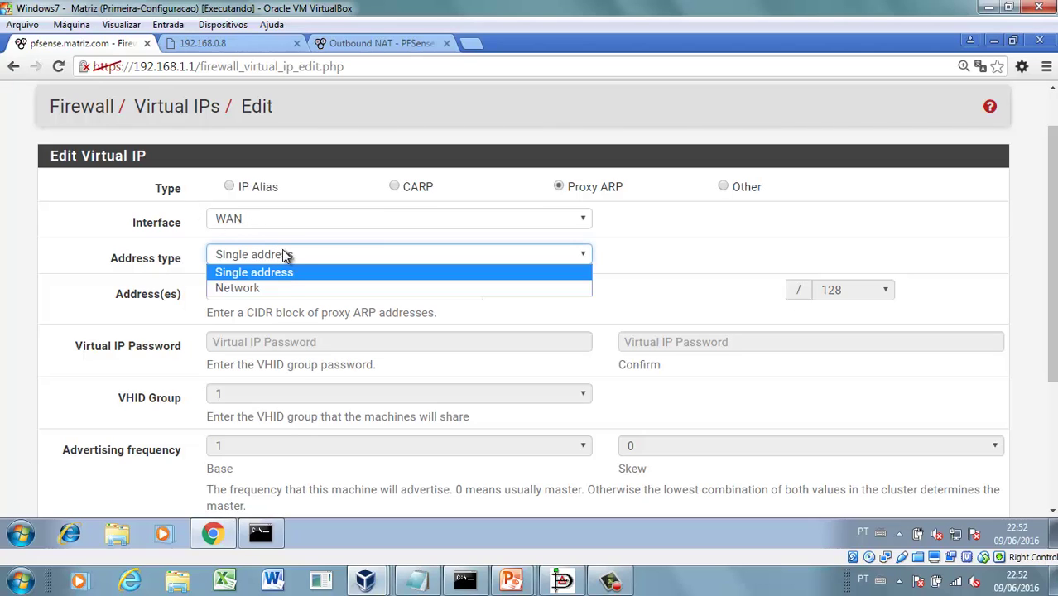
left_click(245, 284)
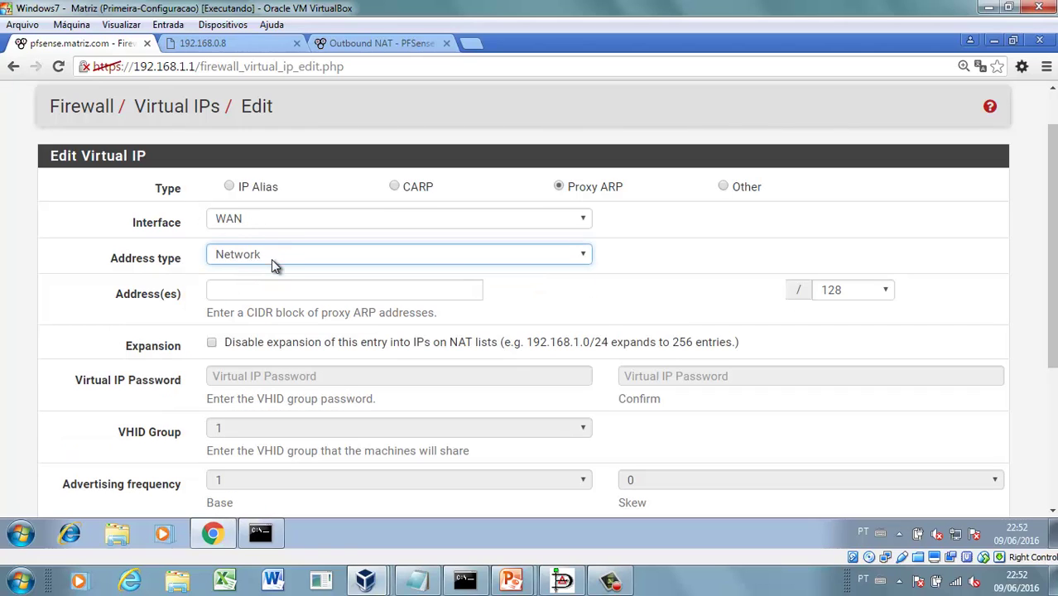
left_click(290, 289)
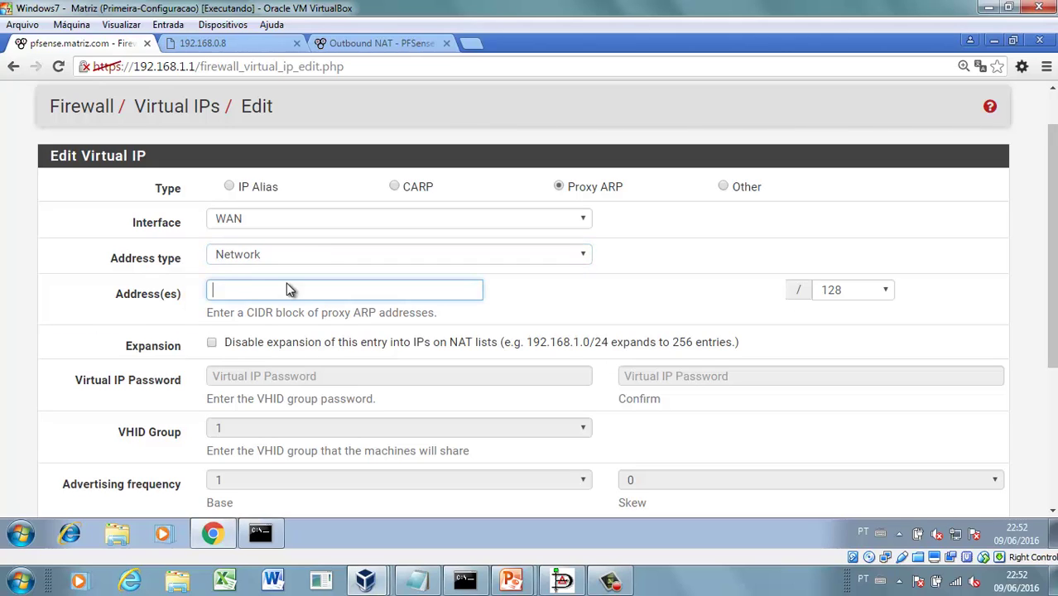
left_click(325, 262)
left_click(308, 270)
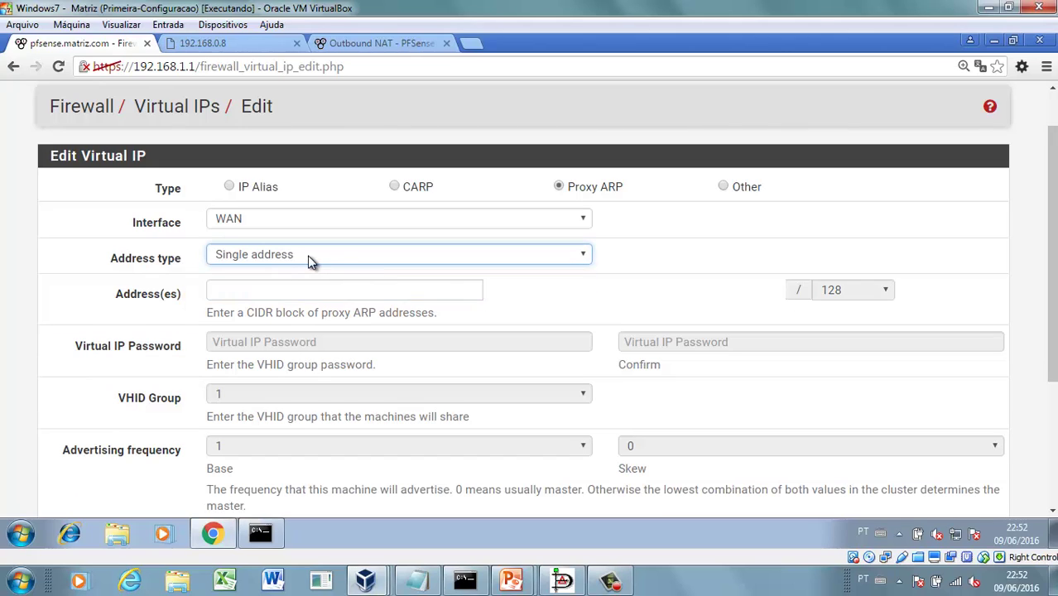
left_click(325, 261)
left_click(306, 286)
- Enter 192.168.0.192 as the network address of the virtual IP
left_click(306, 283)
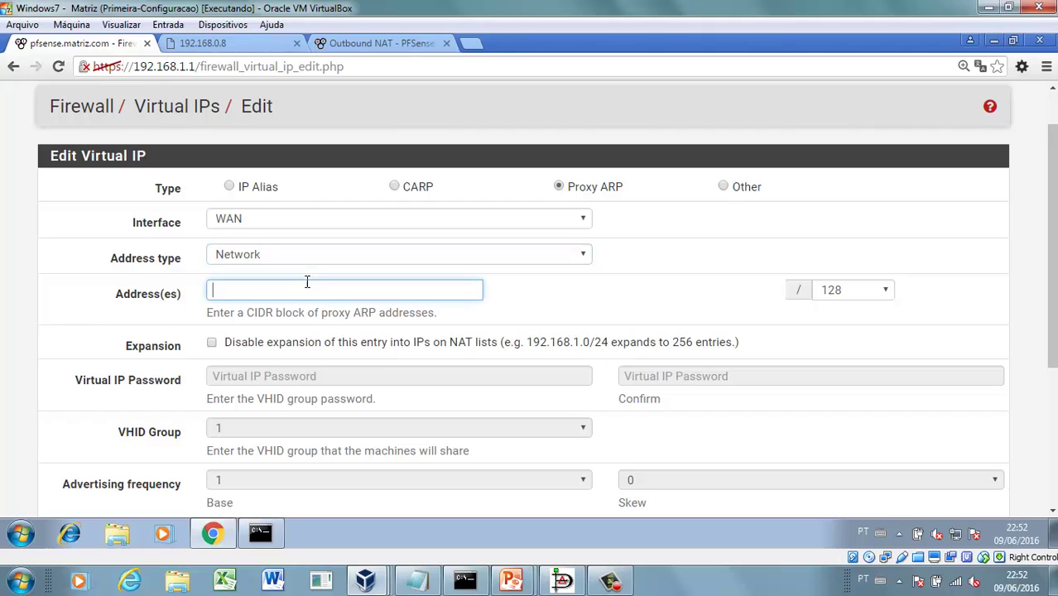
type("192")
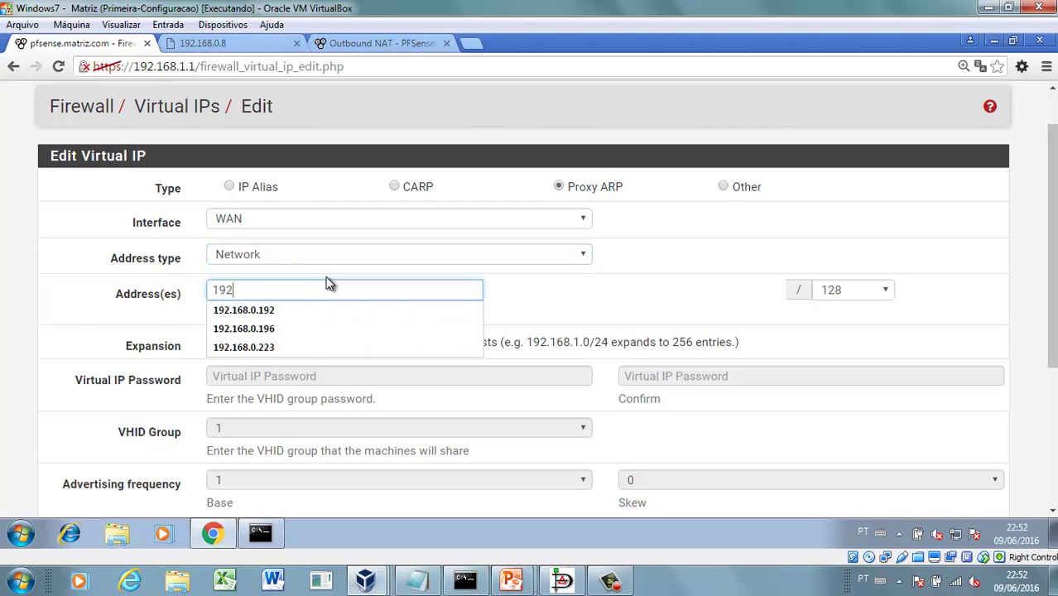
type(".168.0.192")
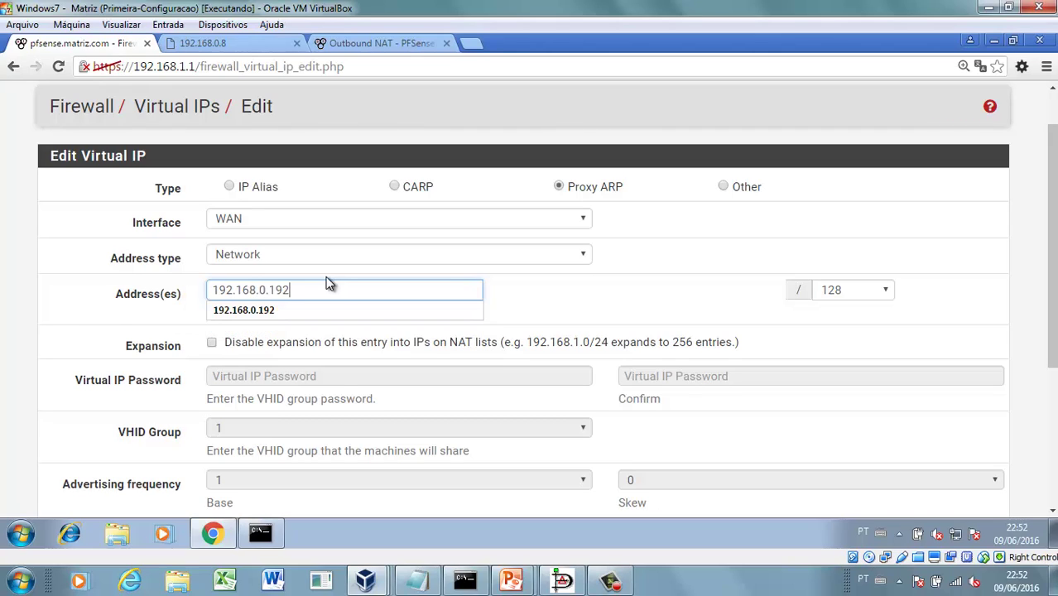
left_click(666, 279)
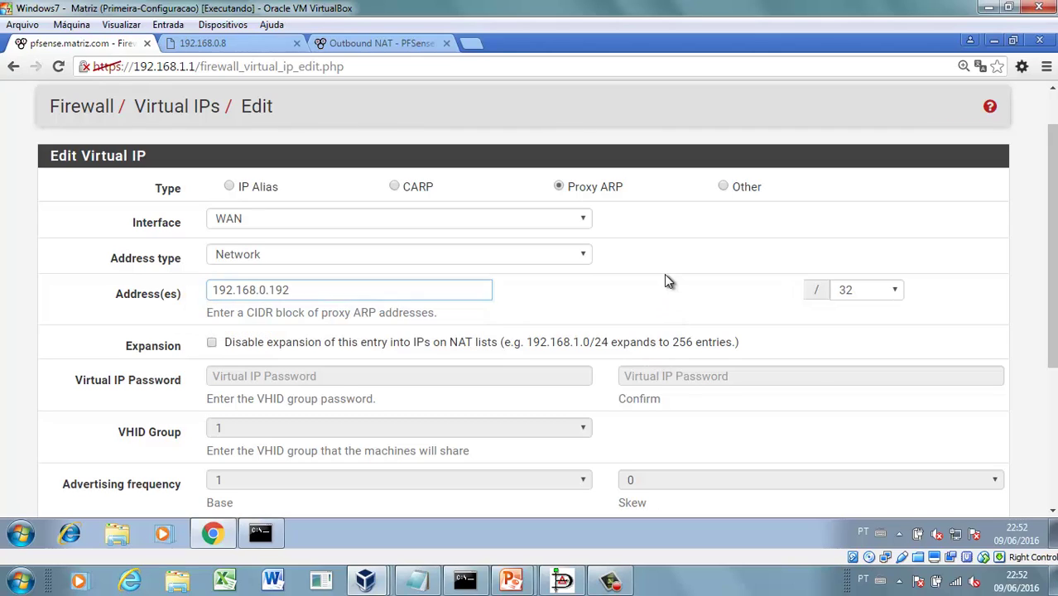
- Set the subnet mask of the 192.168.0.192 virtual IP network to /30
left_click(889, 296)
left_click(860, 74)
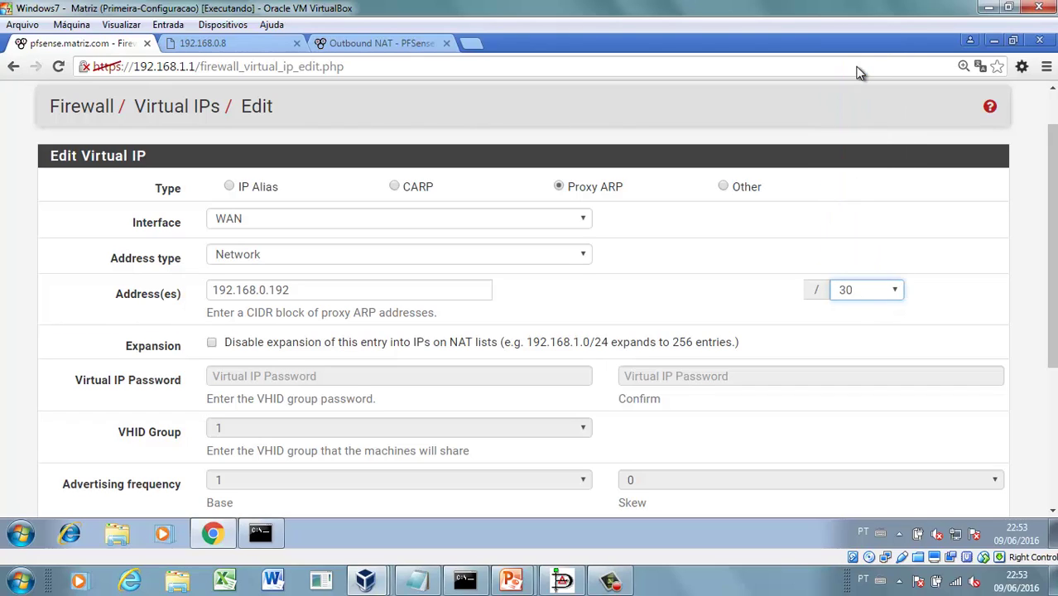
left_click(856, 316)
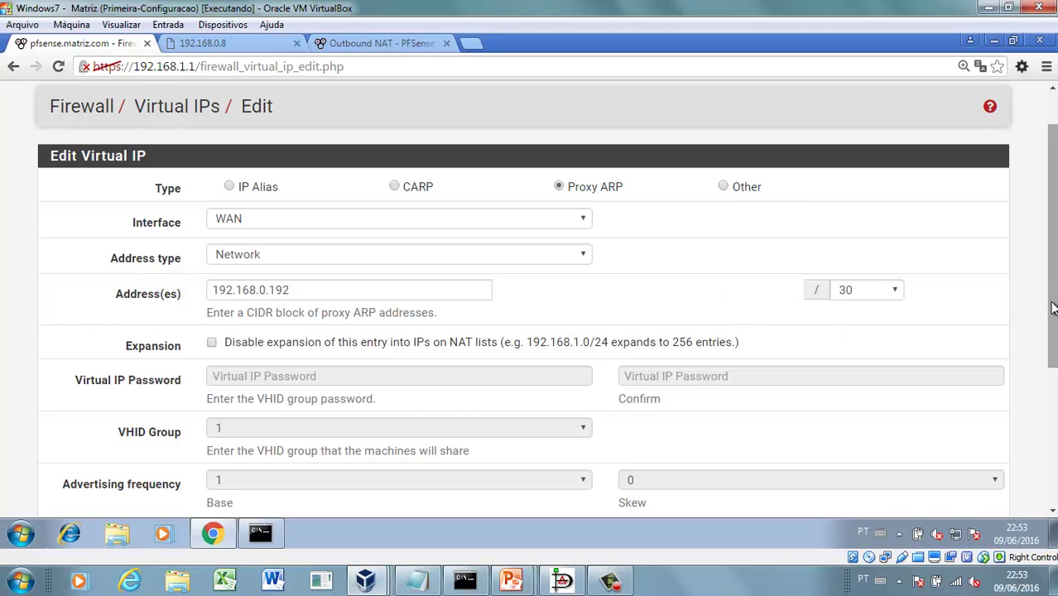
- Enter "NAT de saida - Range" as the description of the virtual IP entry
scroll(1050, 316, "down", 1)
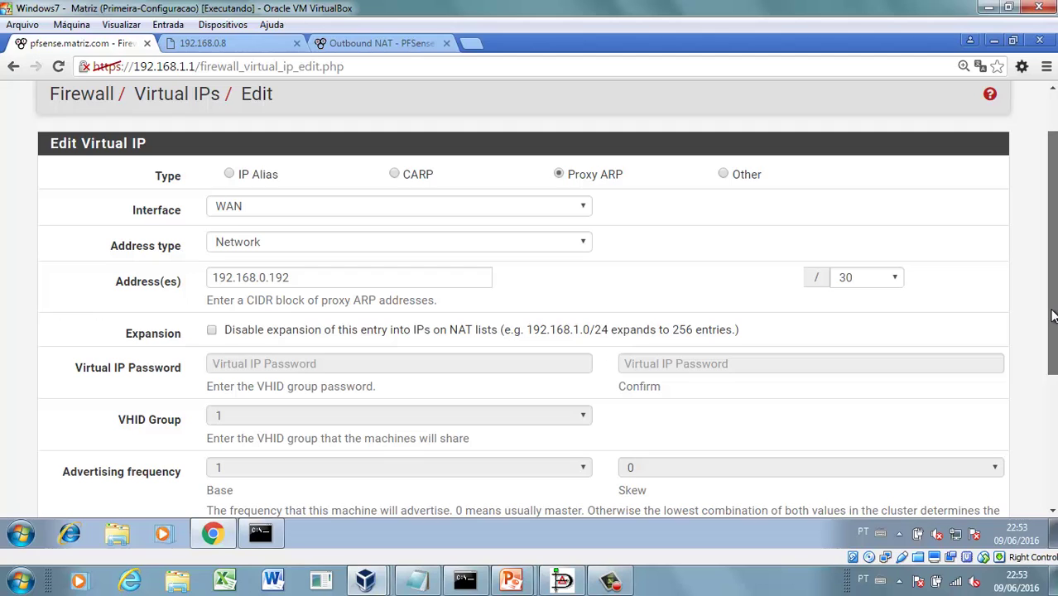
mouse_move(1051, 316)
left_mouse_down()
mouse_move(1052, 345)
mouse_move(1052, 314)
left_mouse_up()
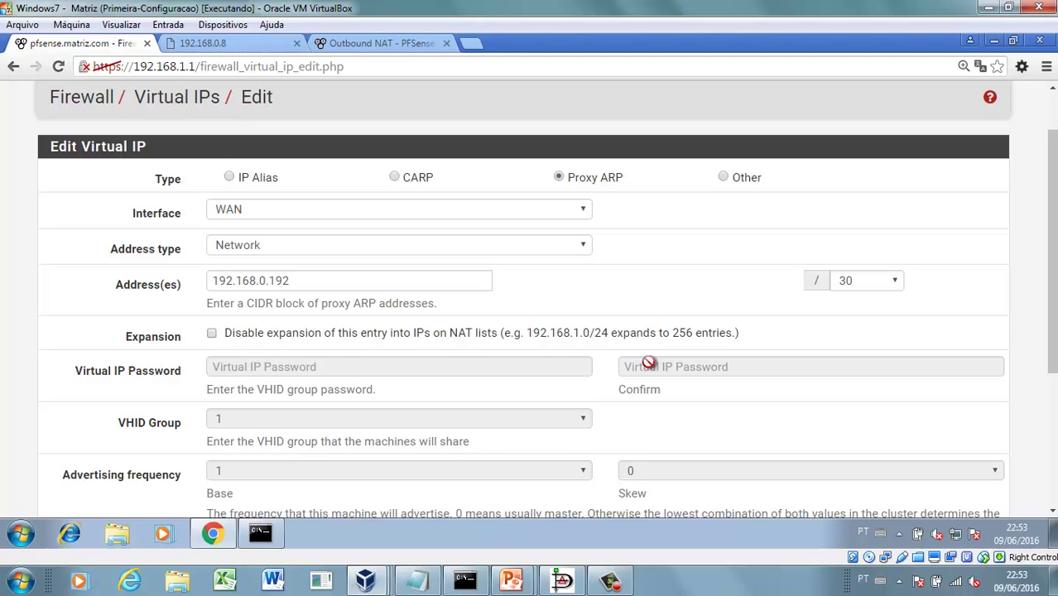
left_click_drag(1052, 299, 1052, 386)
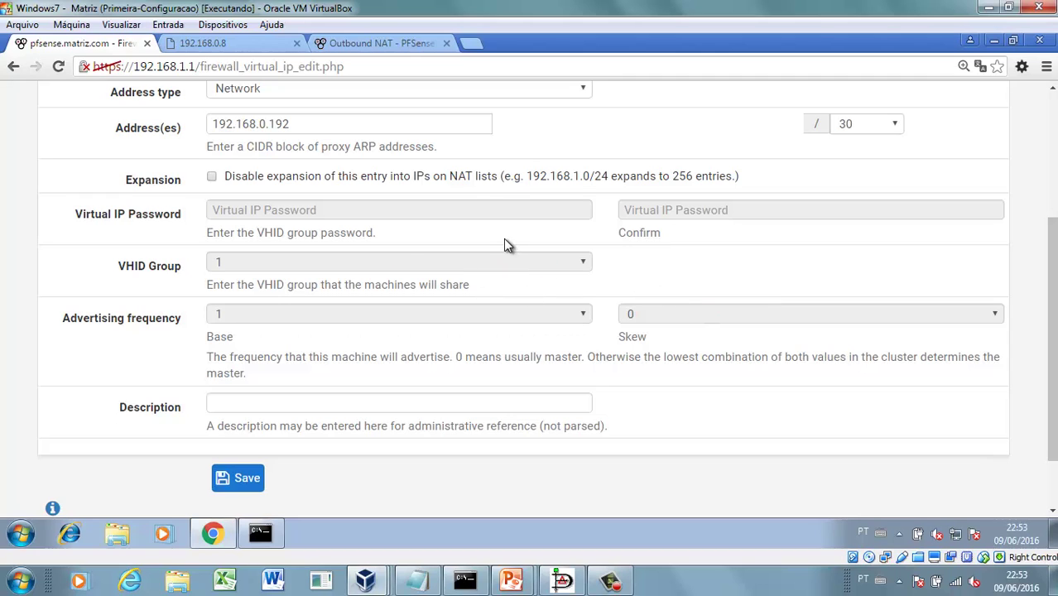
scroll(1054, 348, "up", 3)
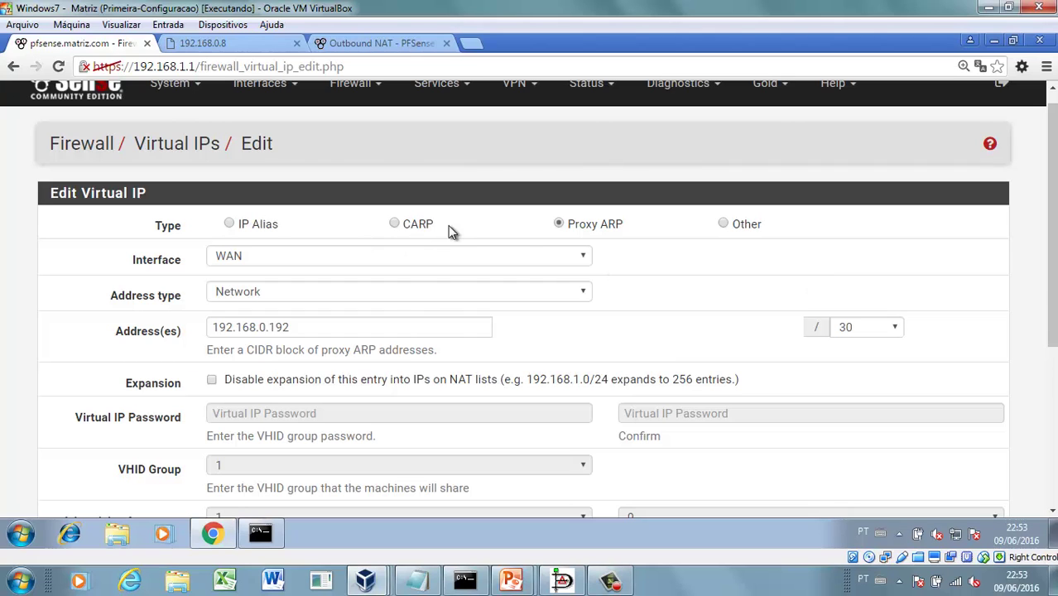
left_click_drag(1052, 275, 1051, 451)
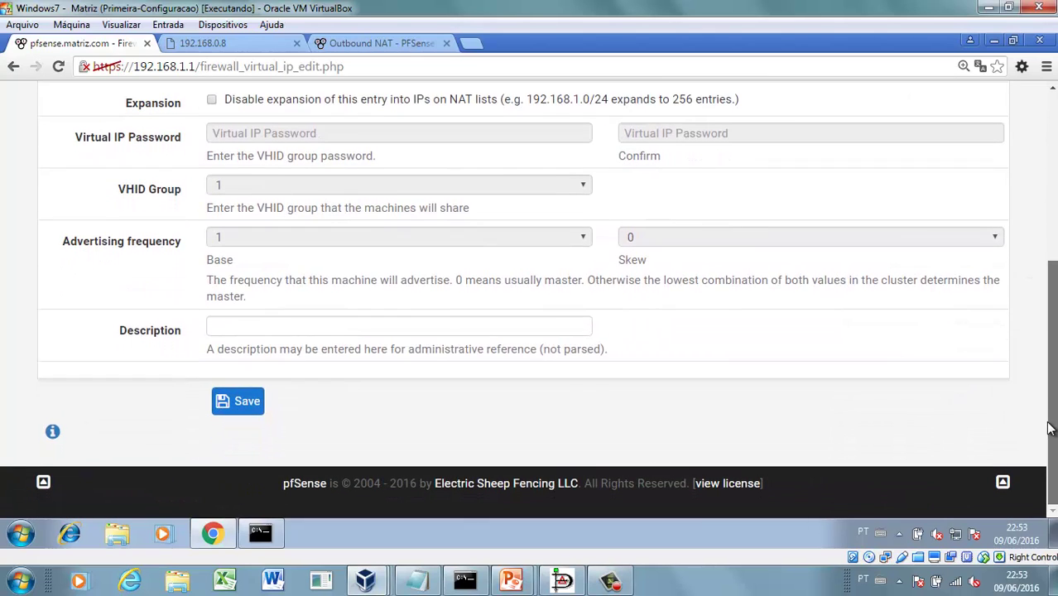
left_click(449, 323)
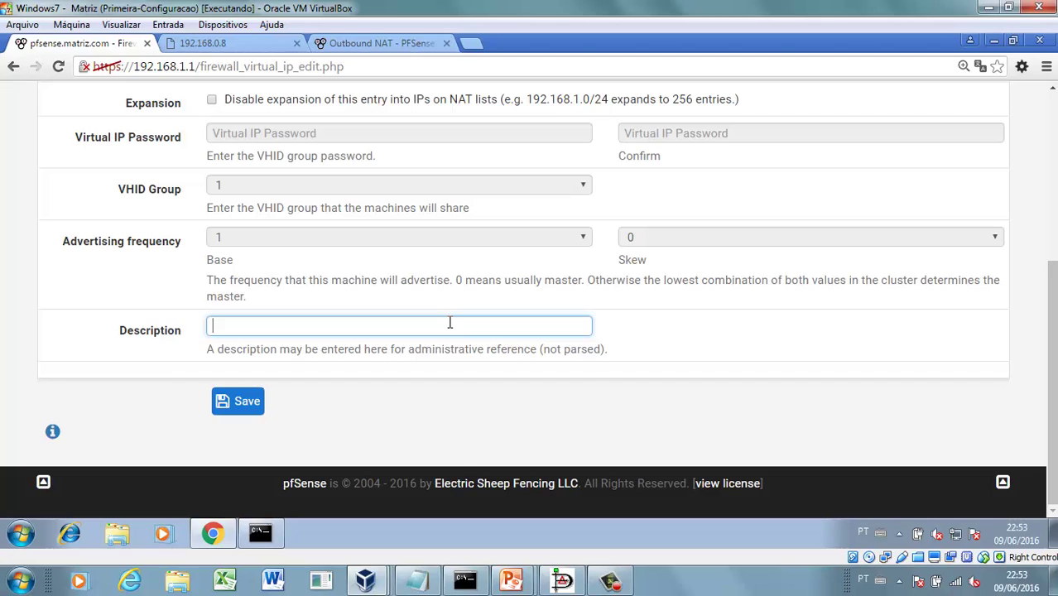
type("Nat")
key("Down")
key("Down")
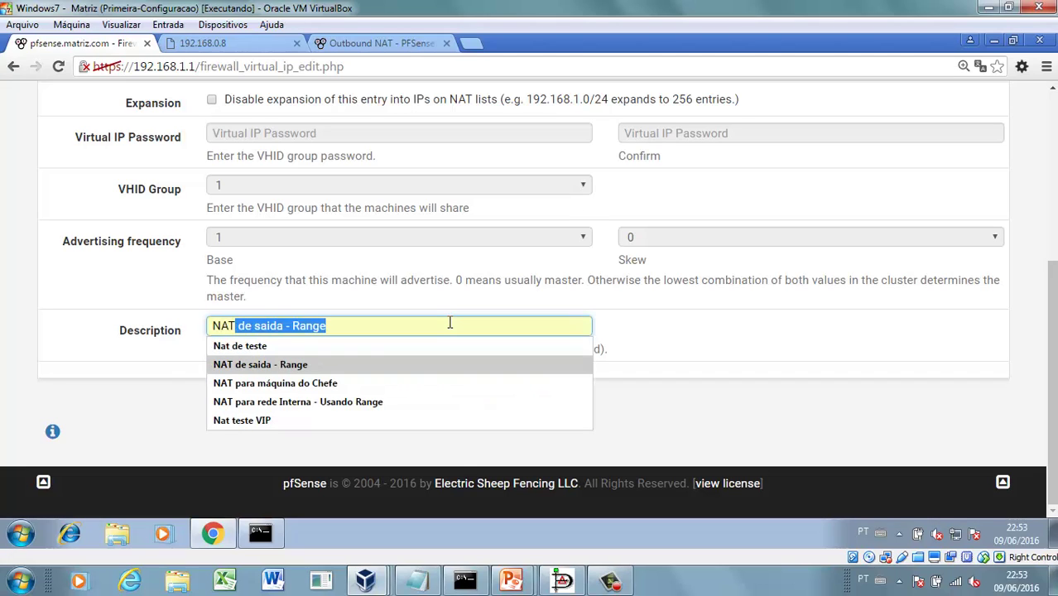
left_click(343, 367)
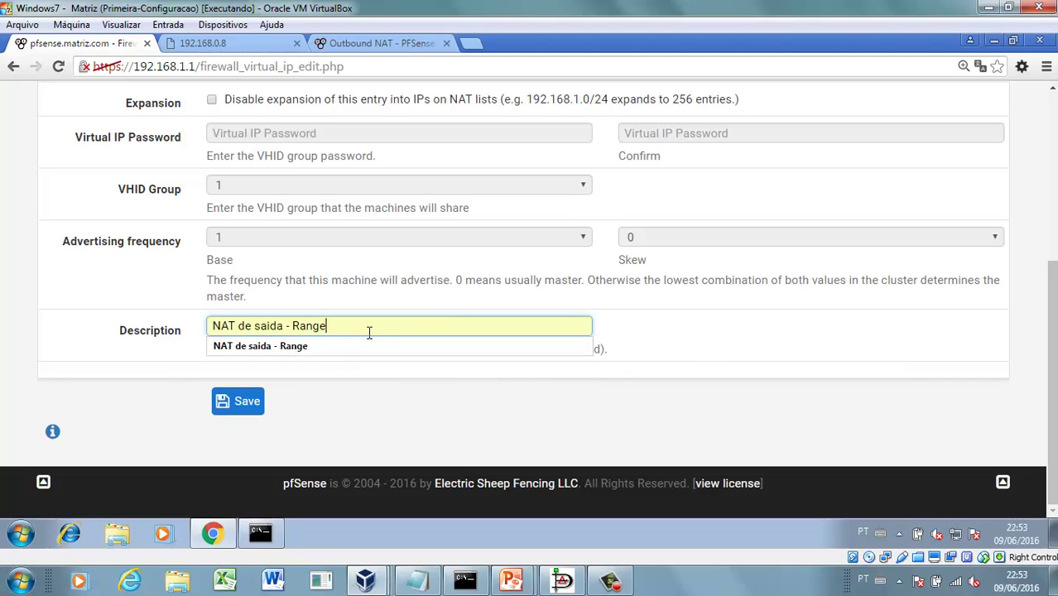
left_click(741, 400)
- Look over the virtual IP settings, save the entry and apply the configuration changes
scroll(742, 400, "up", 4)
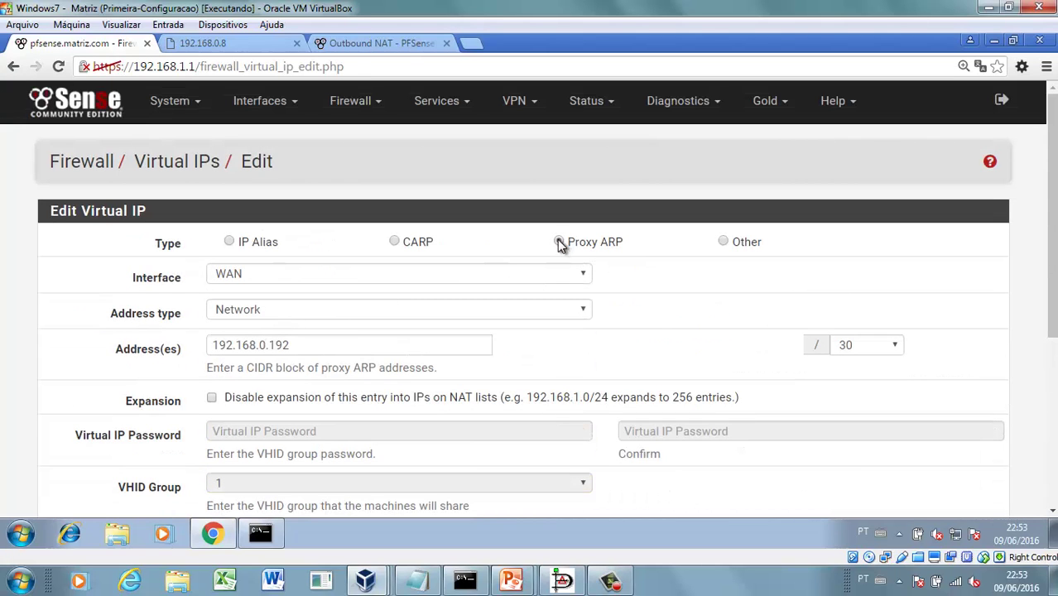
scroll(570, 357, "down", 2)
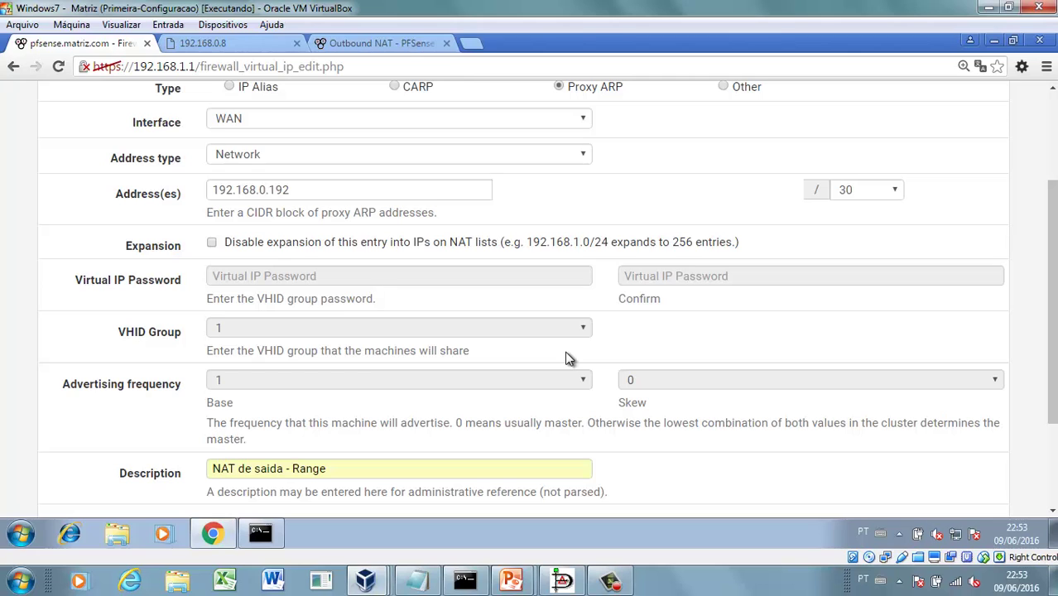
scroll(310, 446, "down", 1)
left_click(235, 469)
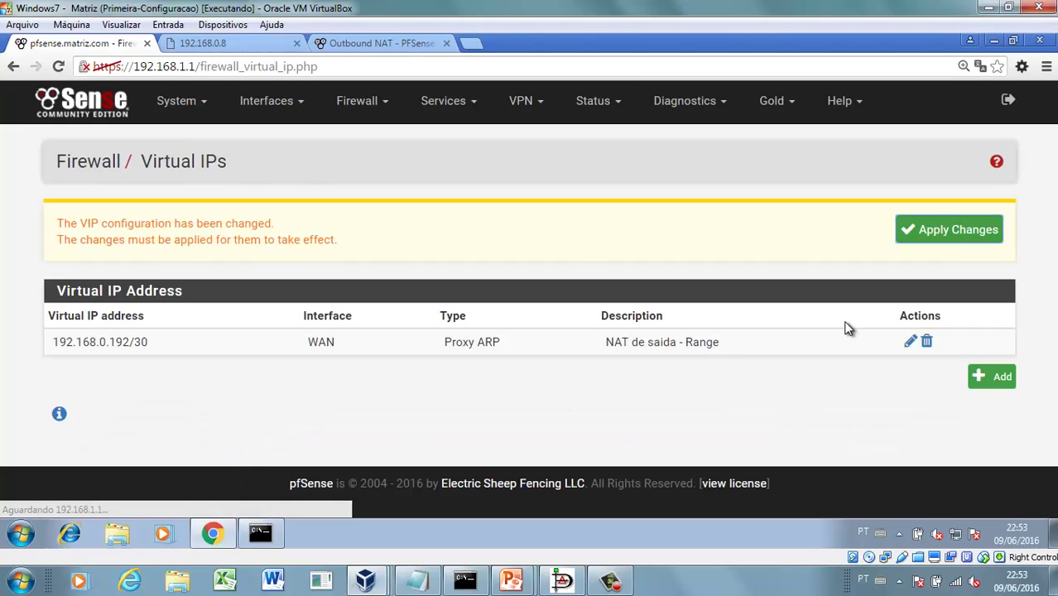
left_click(944, 230)
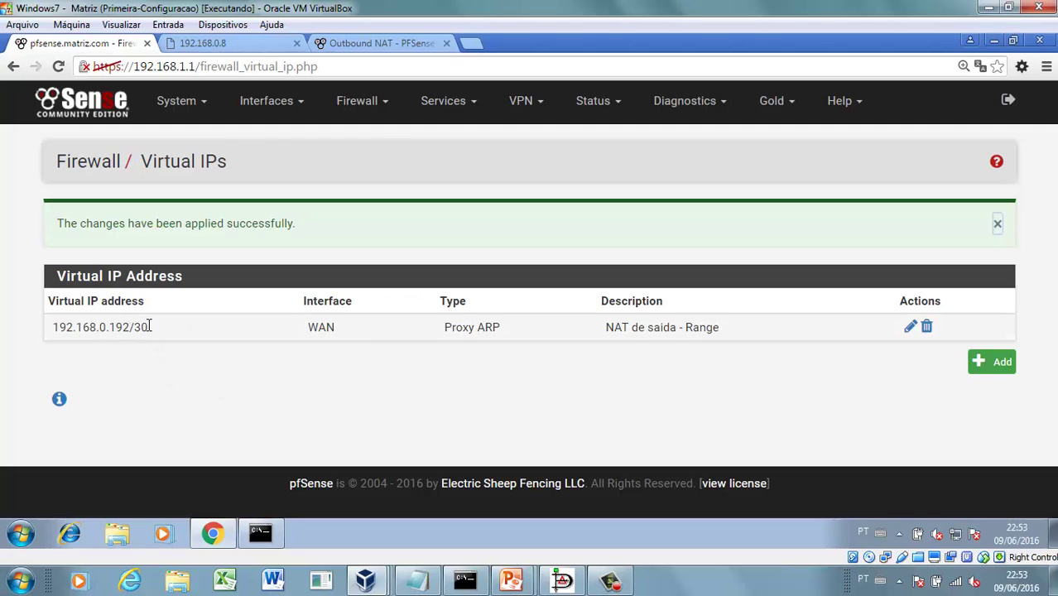
- Review the address, interface and type of the new entry in the virtual IP list
left_click_drag(106, 327, 147, 327)
left_click(257, 343)
left_click_drag(340, 328, 303, 326)
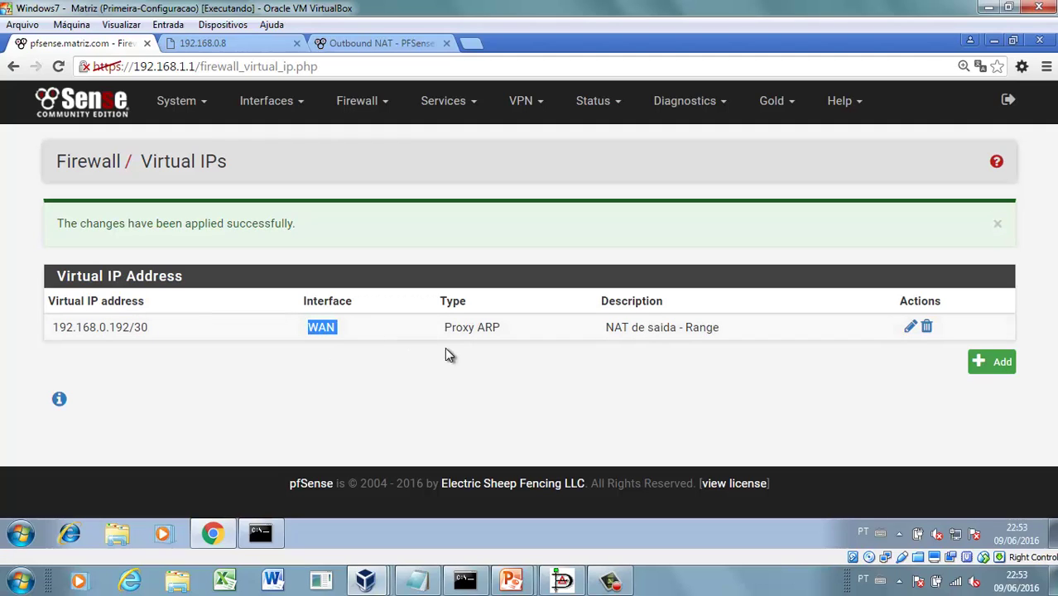
left_click(324, 321)
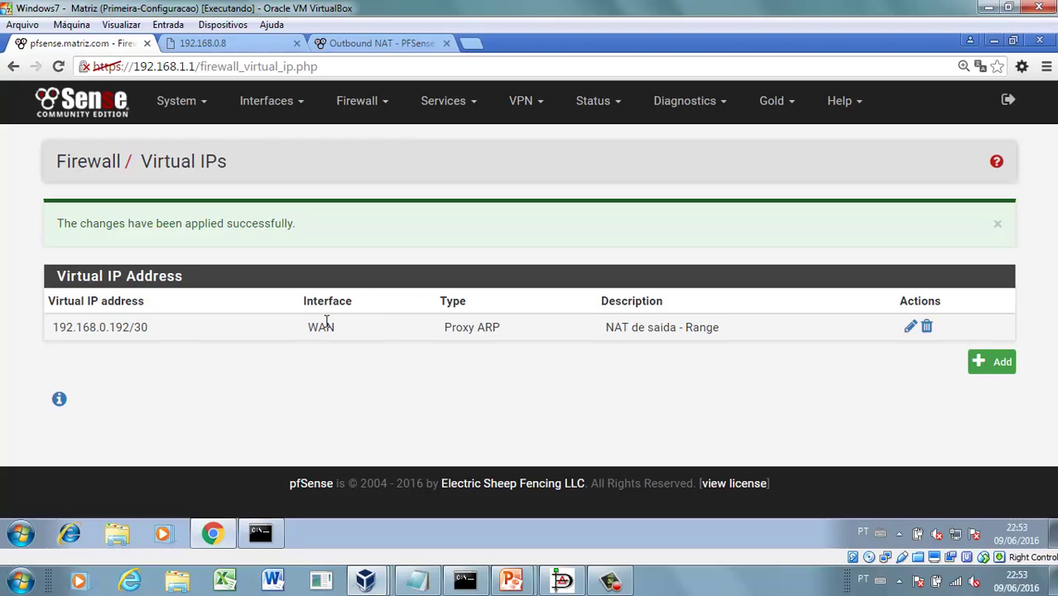
left_click_drag(502, 334, 462, 356)
left_click(469, 361)
- Visit the firewall's NAT page and return to the Virtual IPs list to recheck the entry's address and interface
left_click(379, 111)
left_click(377, 165)
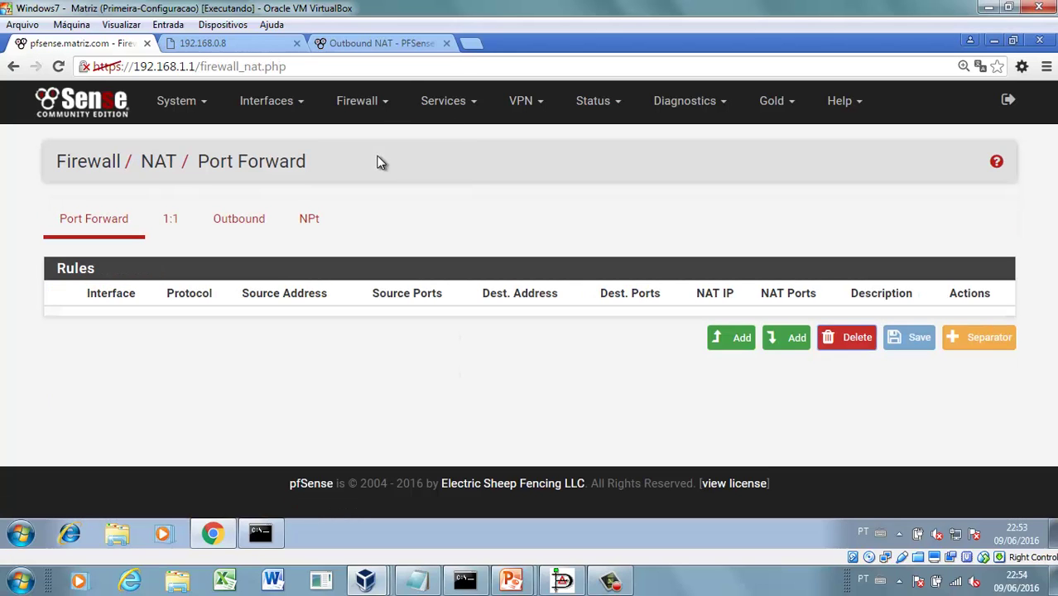
left_click(378, 106)
left_click(376, 165)
left_click(361, 105)
left_click(370, 262)
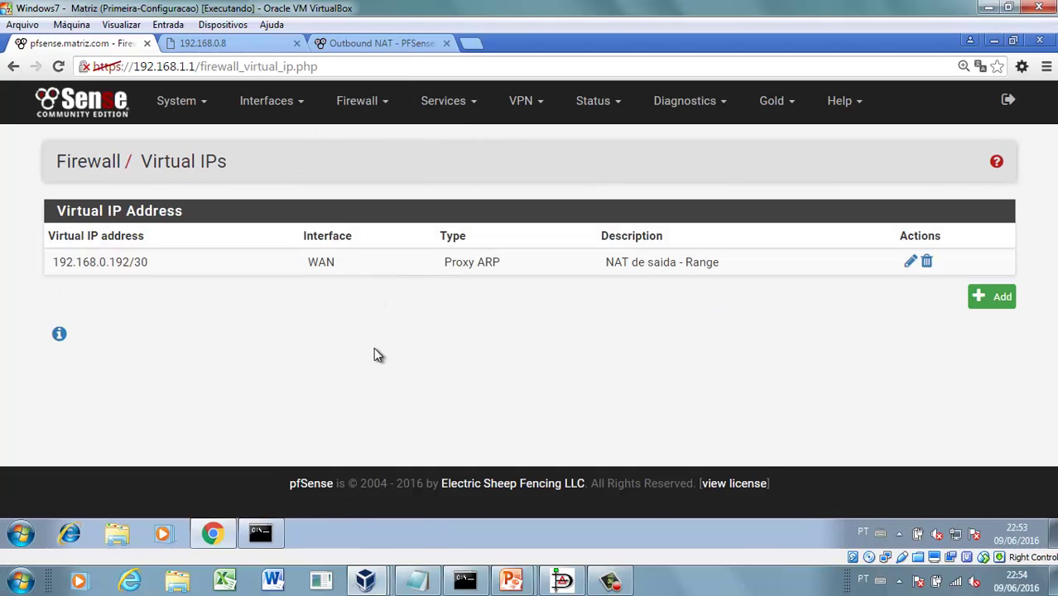
left_click_drag(102, 262, 58, 262)
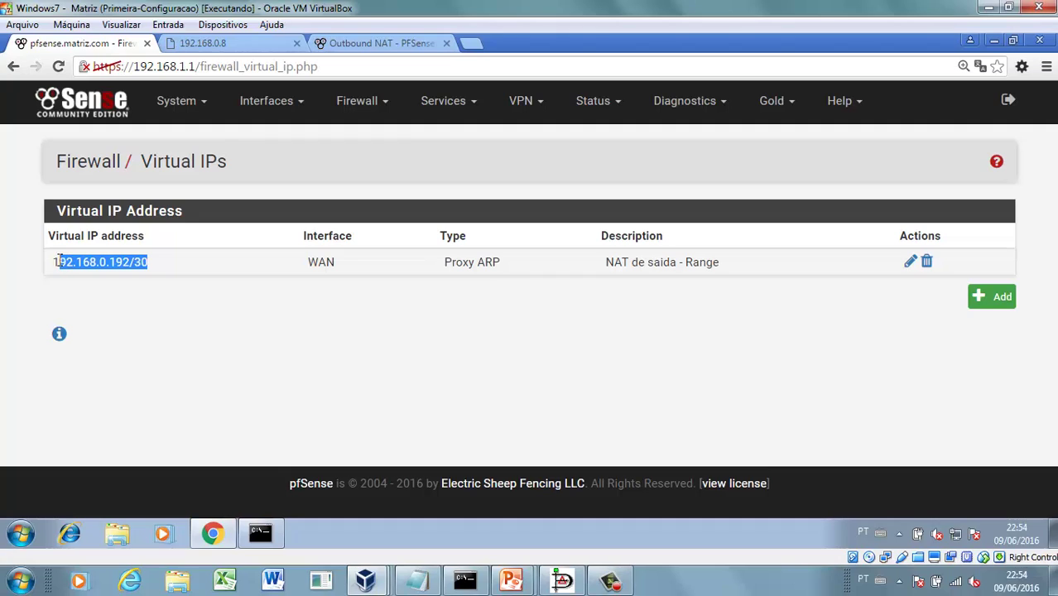
left_click_drag(335, 263, 301, 262)
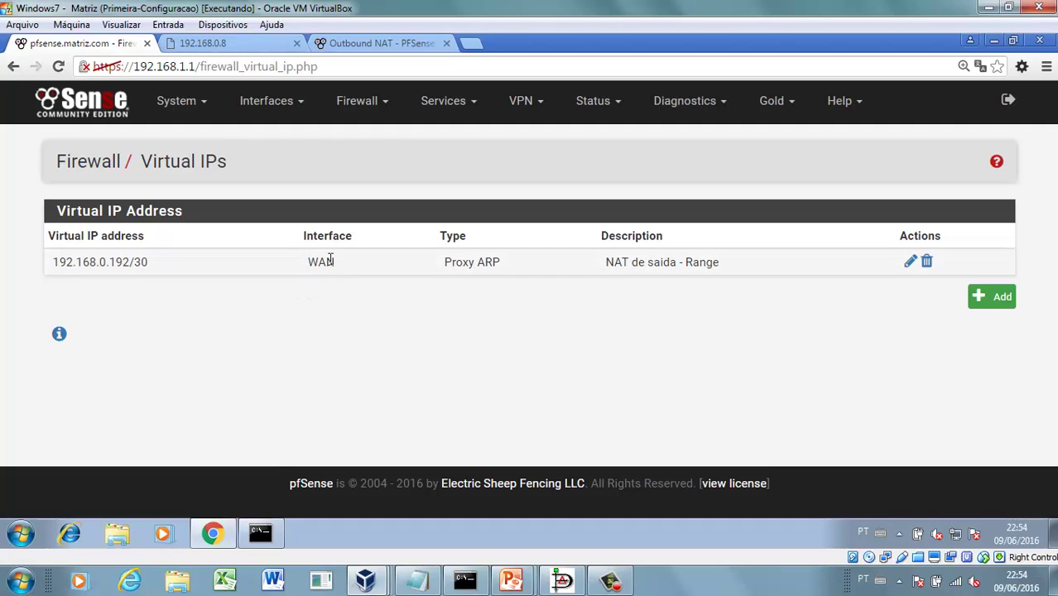
- Open the firewall's Outbound NAT settings and look through the mode options and automatic mappings
left_click(369, 103)
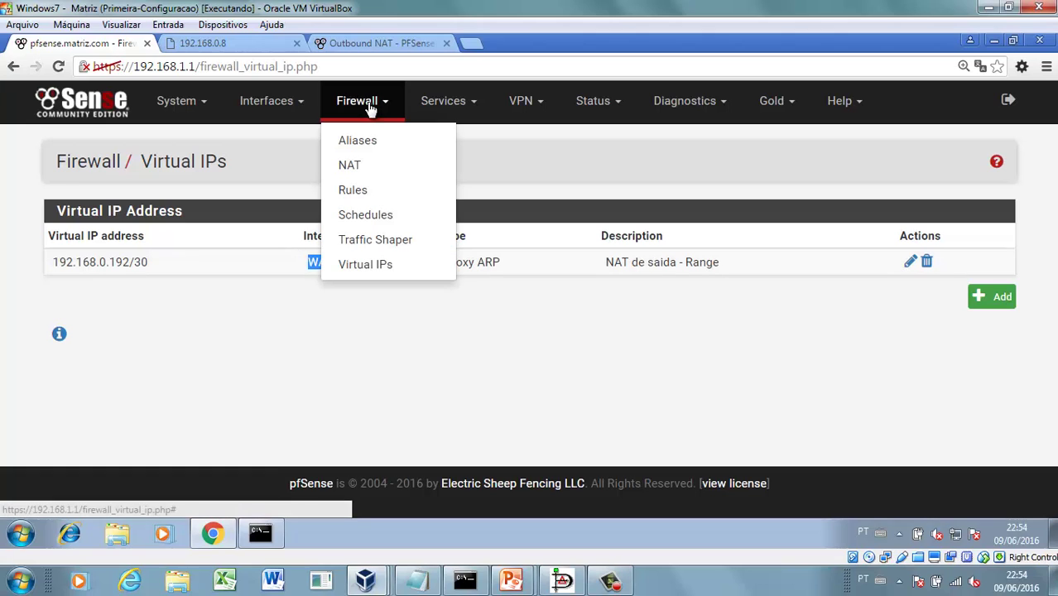
left_click(356, 167)
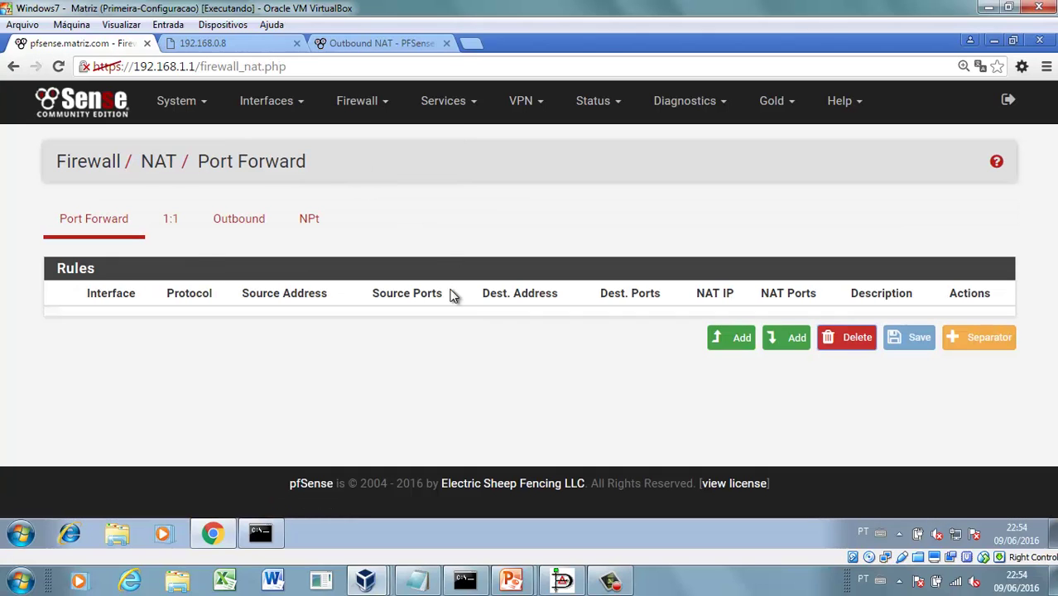
left_click(227, 225)
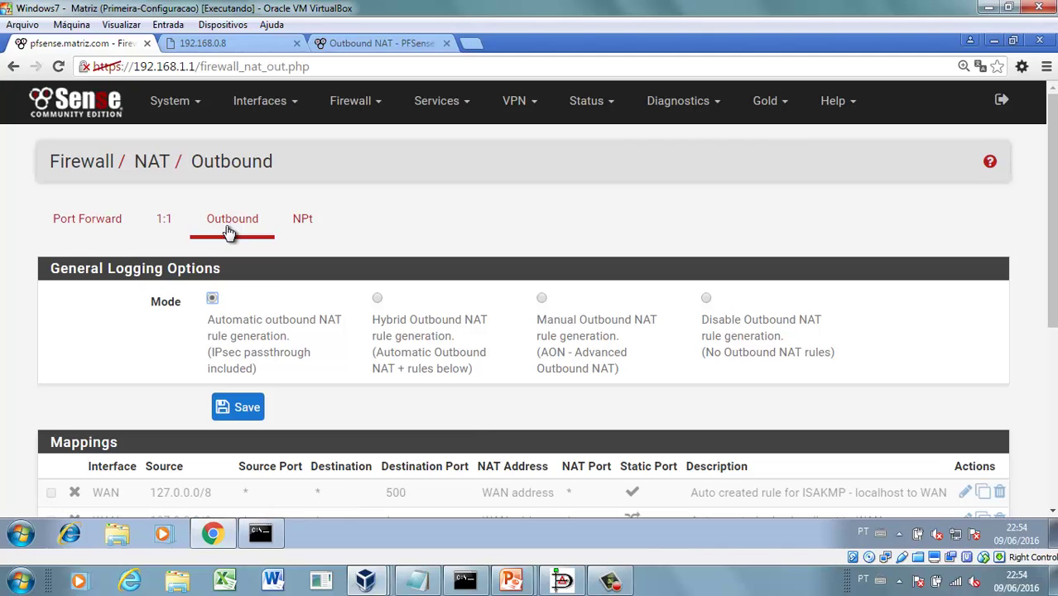
scroll(480, 430, "down", 4)
scroll(451, 413, "up", 3)
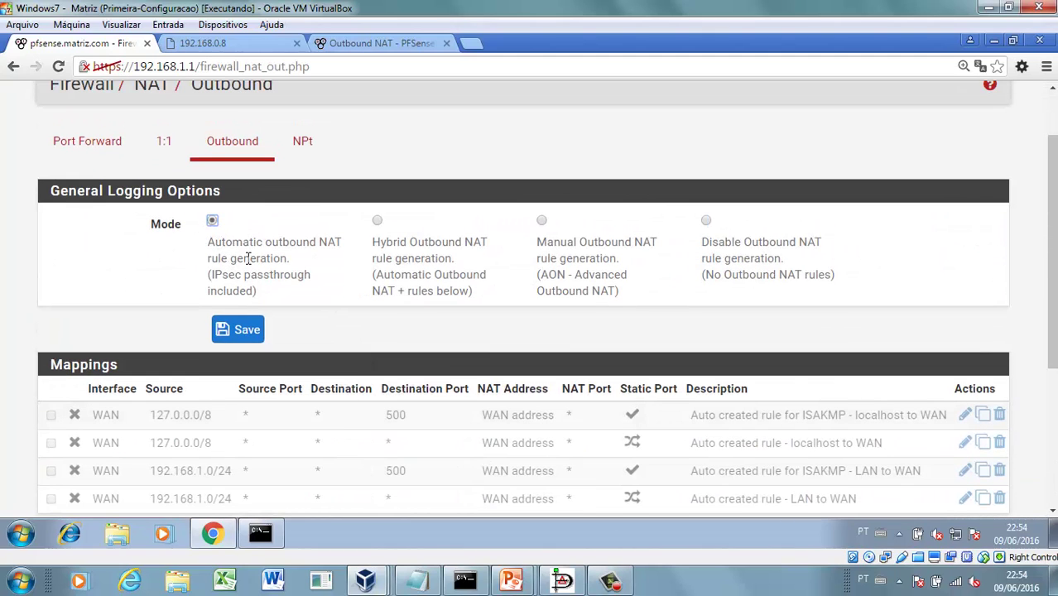
- Switch the outbound NAT mode to Manual Outbound NAT rule generation, save it and apply the changes
left_click(542, 221)
left_click(251, 329)
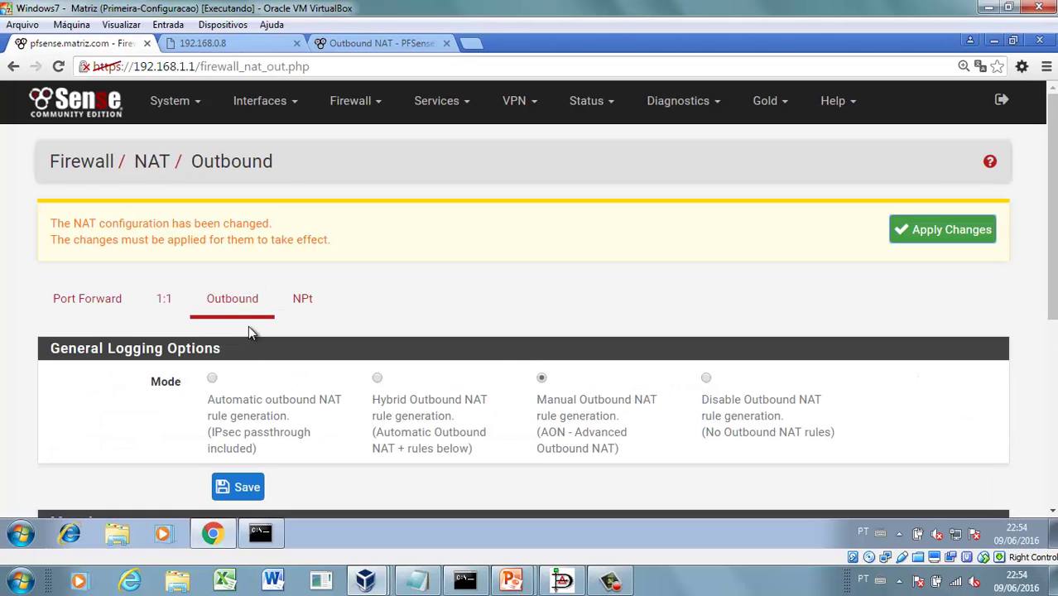
left_click(919, 239)
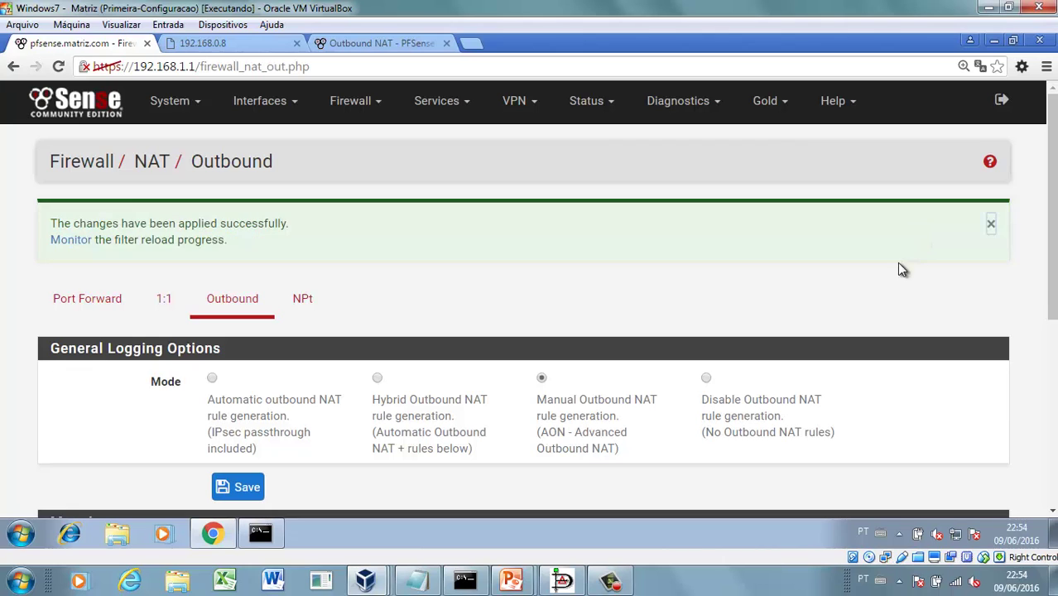
- Review the outbound NAT mappings and start a new mapping at the top of the list
scroll(860, 360, "down", 2)
scroll(860, 358, "down", 2)
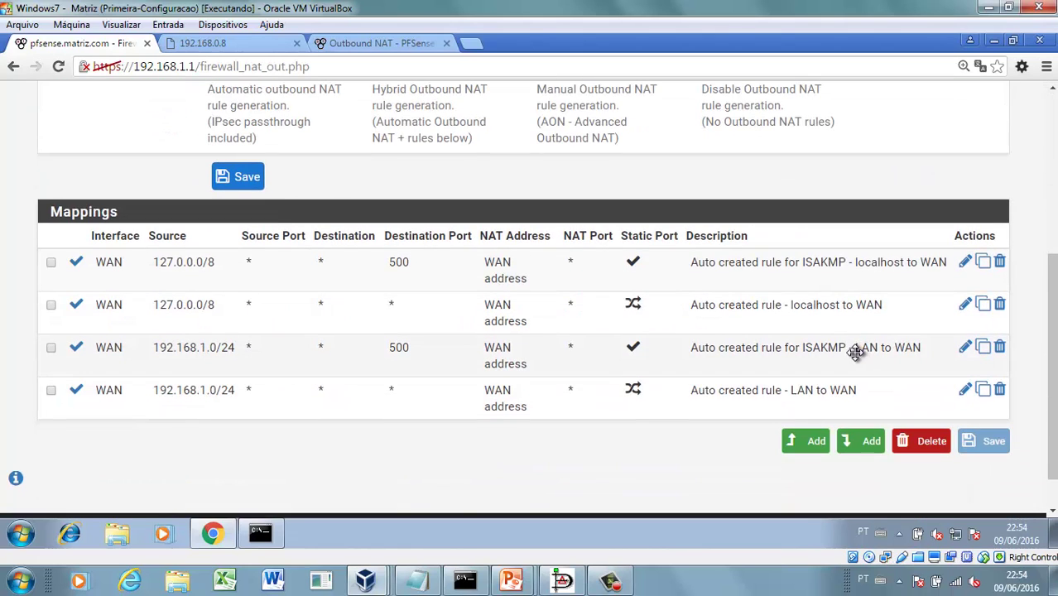
scroll(860, 357, "up", 1)
scroll(782, 448, "down", 1)
left_click(805, 447)
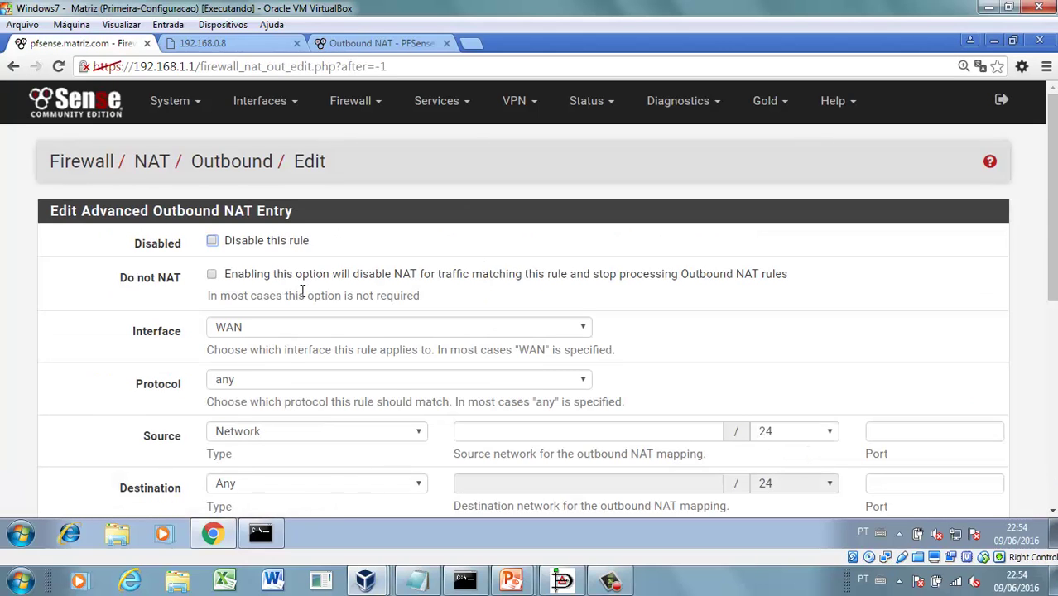
- Look over the fields of the new outbound NAT entry and choose any as its protocol
scroll(300, 290, "down", 2)
scroll(300, 289, "up", 1)
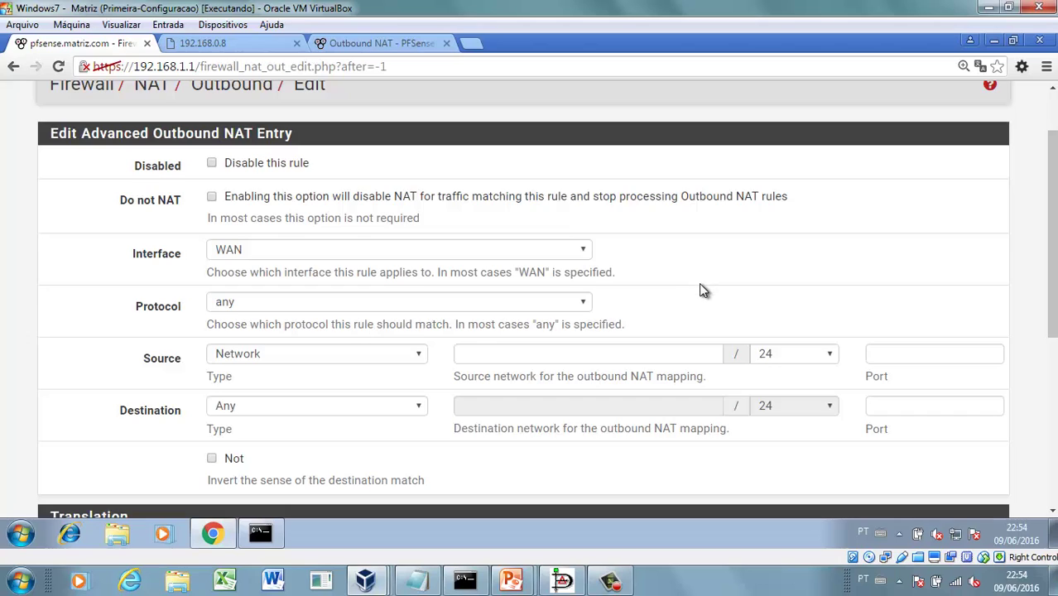
scroll(699, 282, "down", 1)
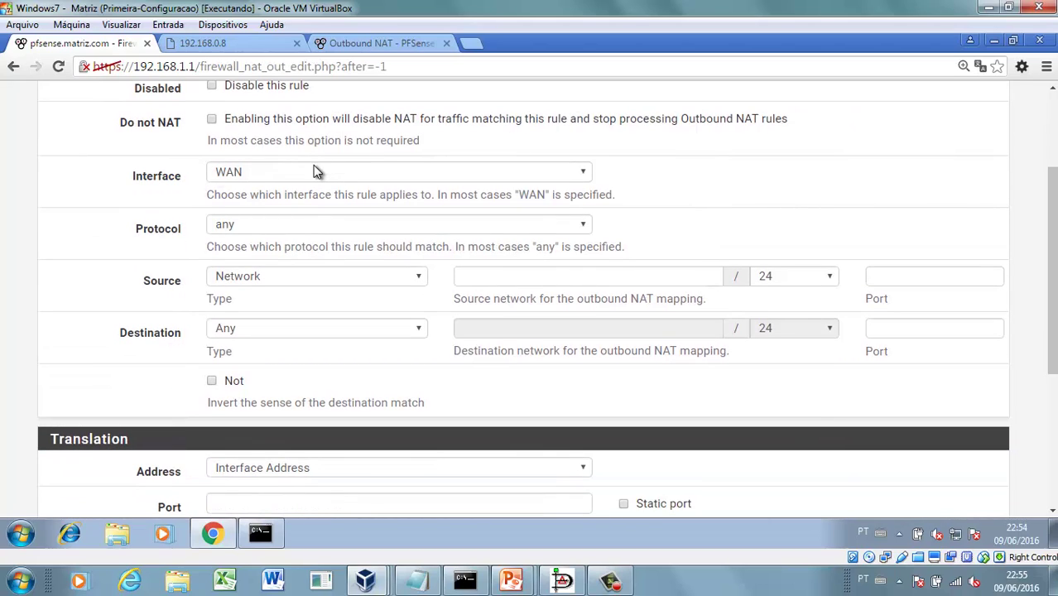
left_click(314, 226)
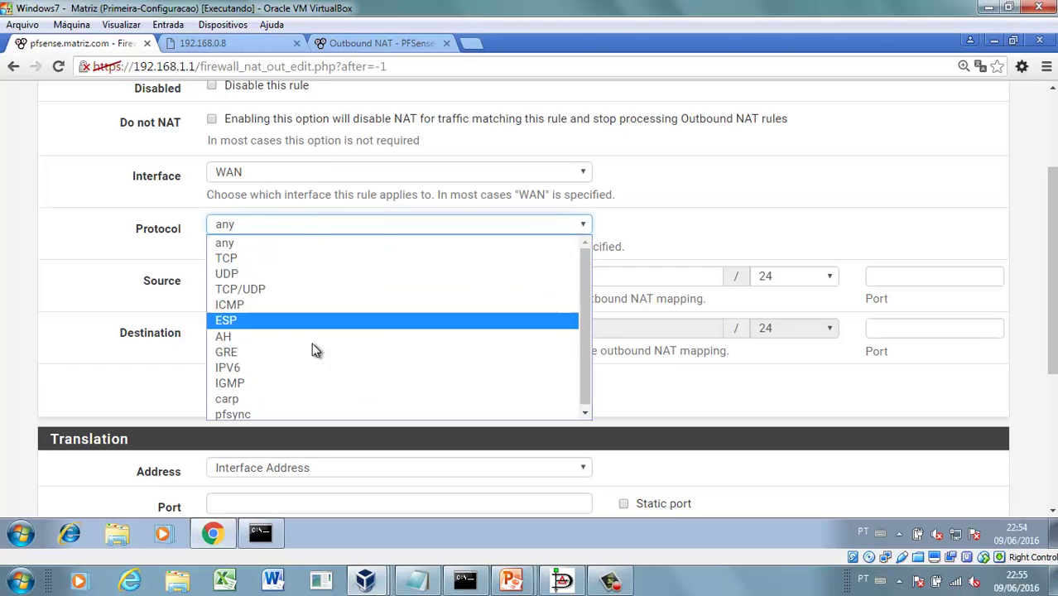
left_click(320, 243)
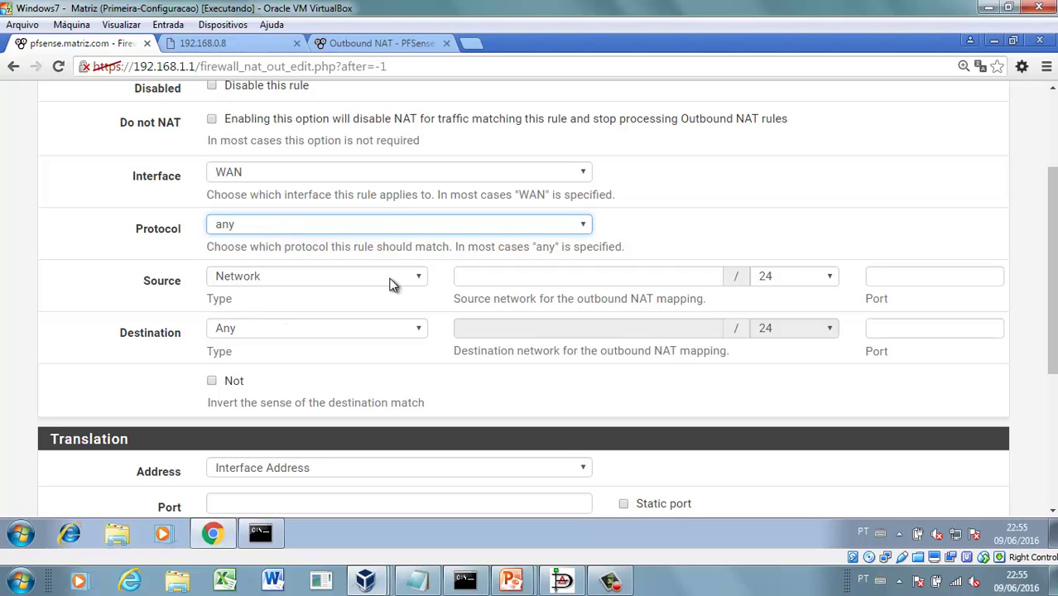
- Switch to the Dia network diagram to check the internal network's addresses, and return to the outbound NAT entry in pfSense
left_click(563, 580)
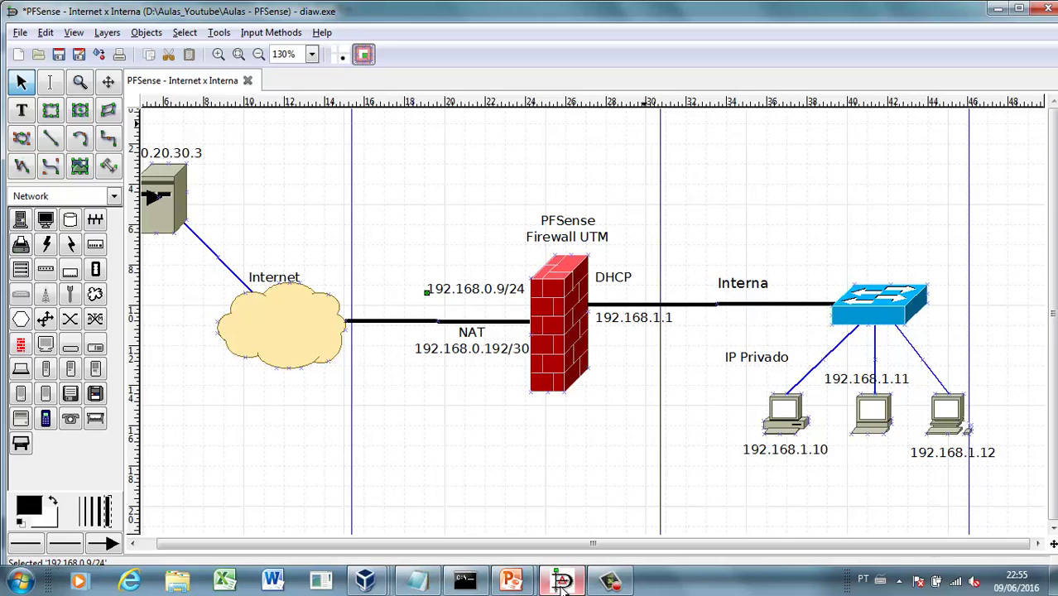
mouse_move(383, 587)
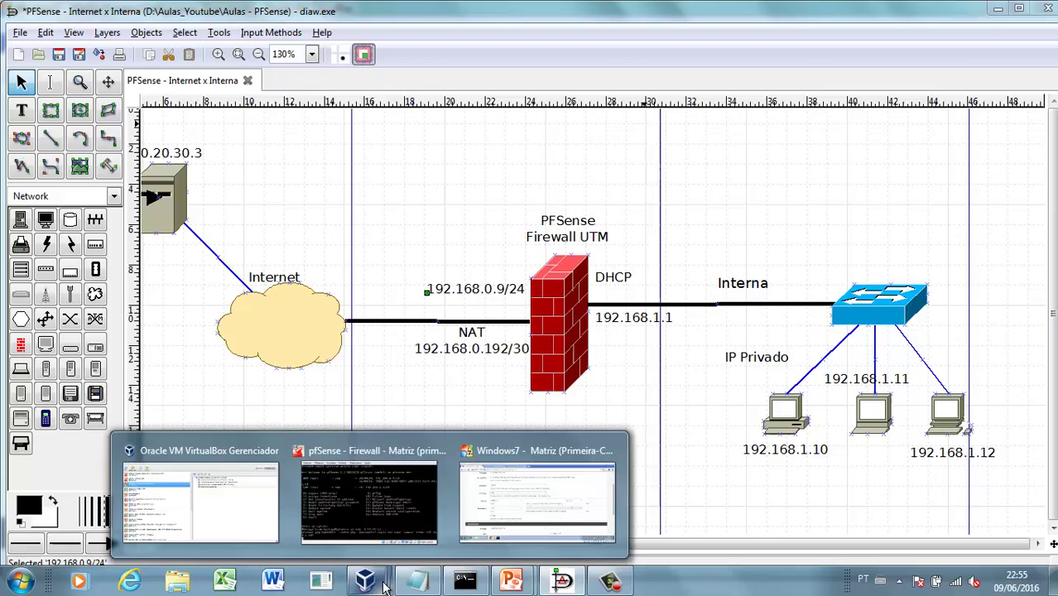
left_click(491, 513)
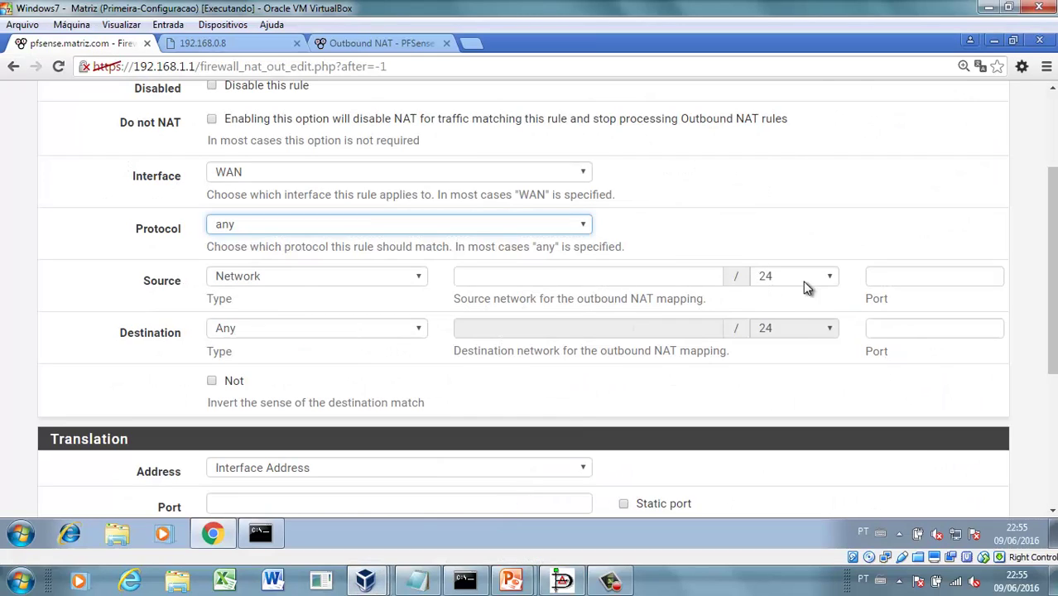
- Set the source network of the outbound NAT entry to the rede_interna alias
left_click(660, 283)
type("rede")
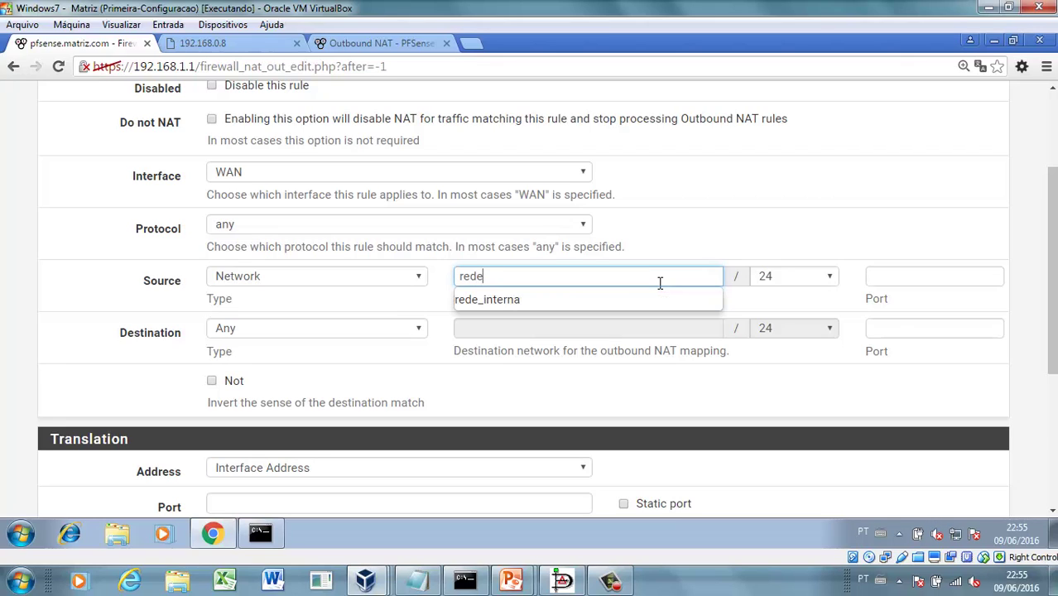
left_click(507, 300)
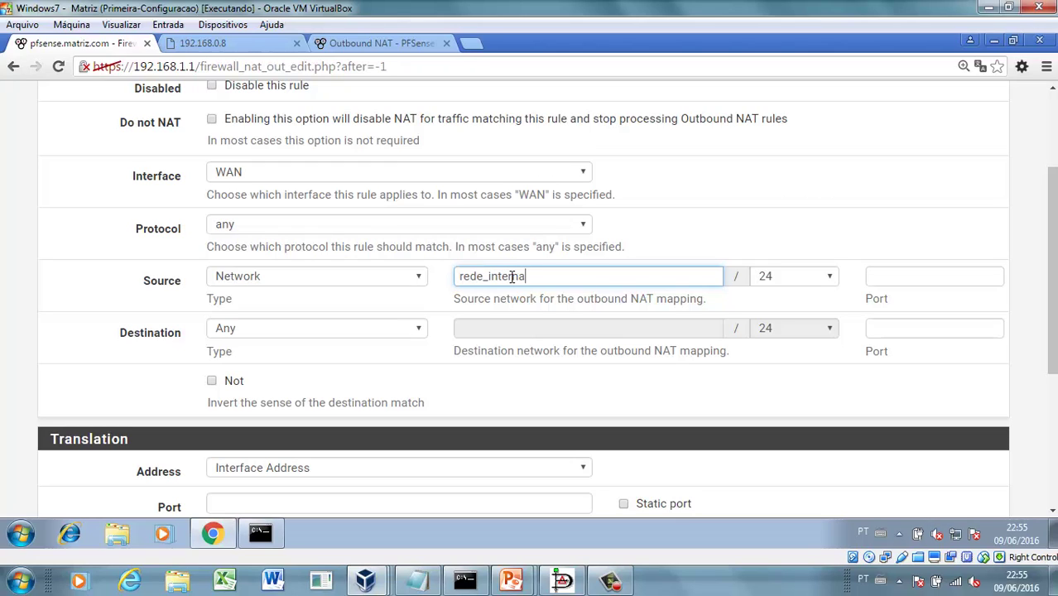
left_click(914, 275)
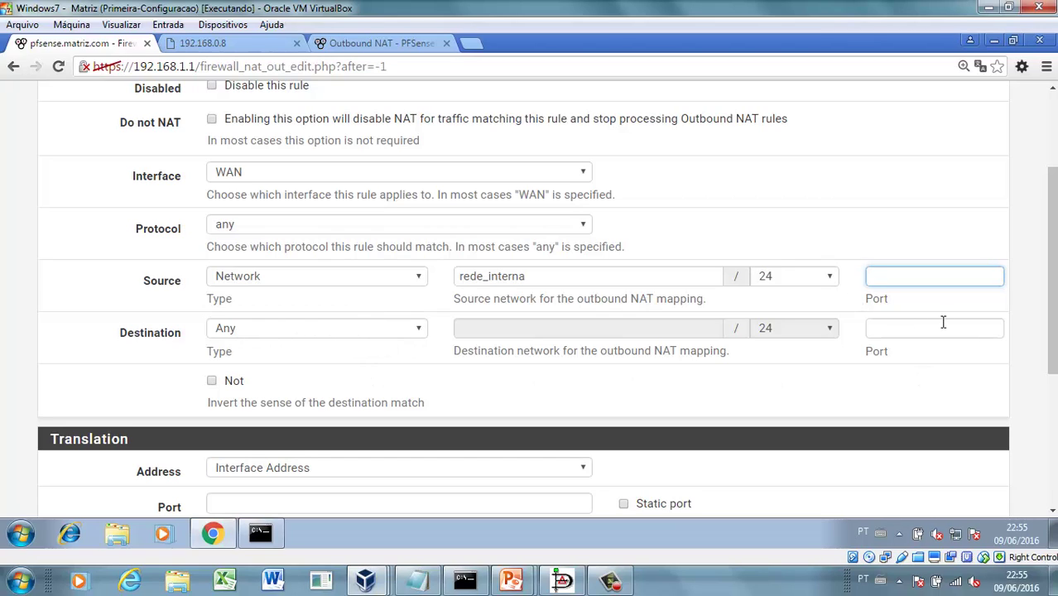
- Set the translation address to Subnet: 192.168.0.192/30 (NAT de saida - Range)
left_click_drag(1052, 302, 1054, 312)
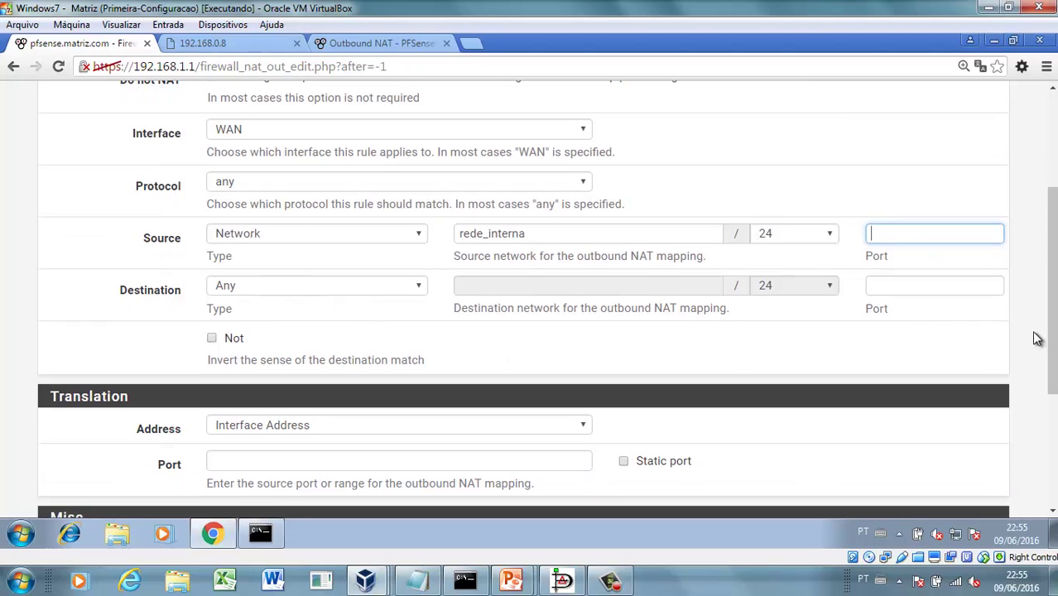
left_click_drag(1050, 338, 1050, 342)
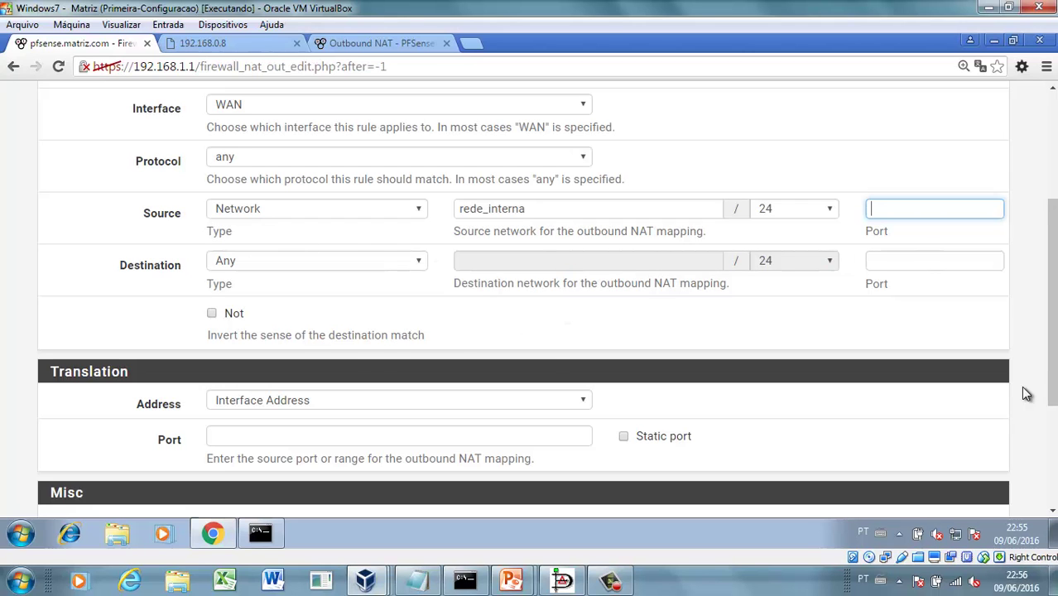
left_click_drag(1051, 376, 1055, 426)
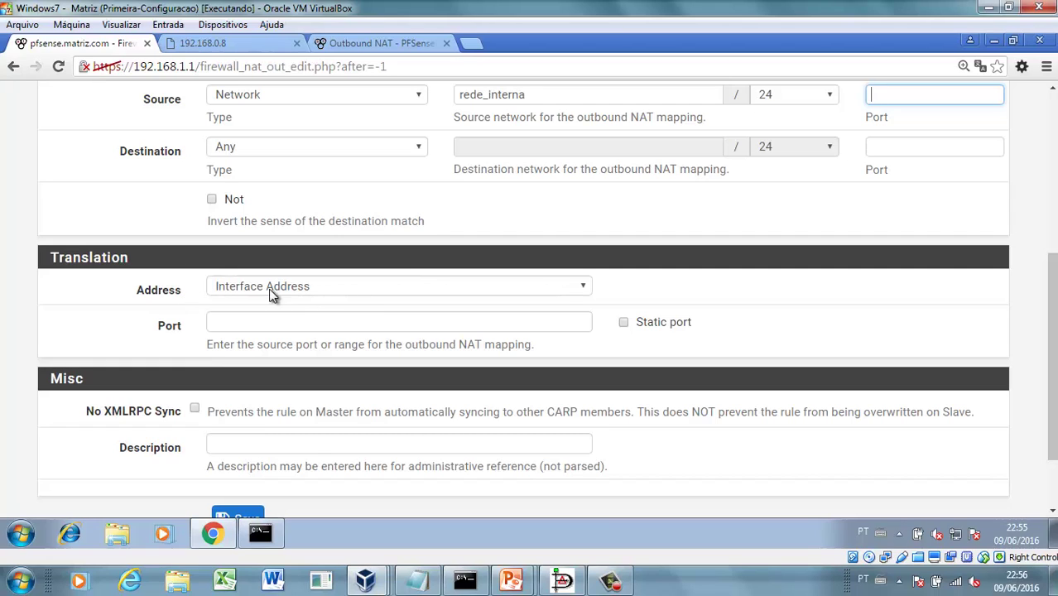
left_click(538, 289)
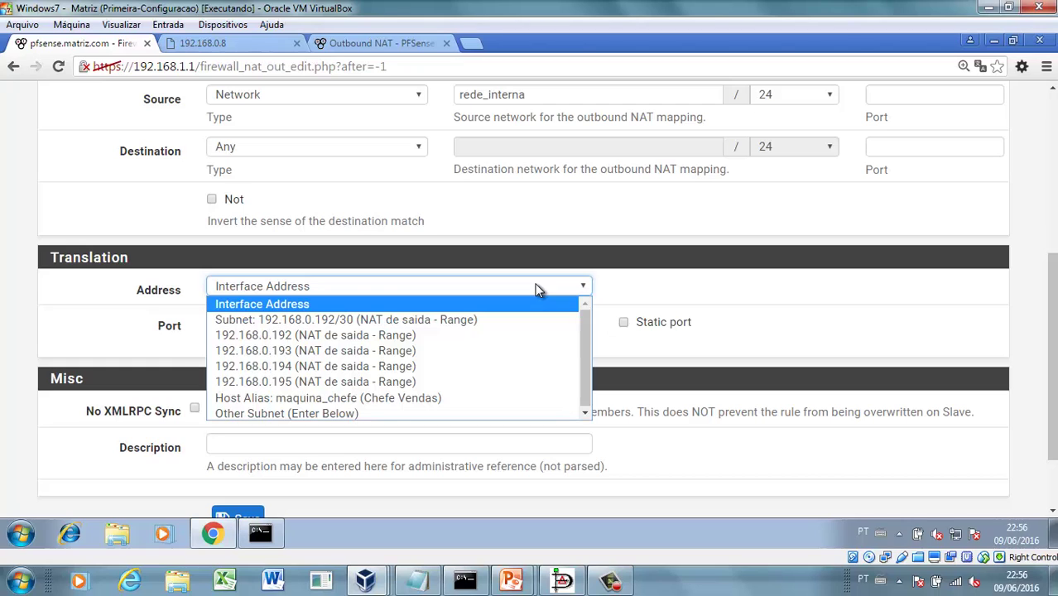
left_click(343, 319)
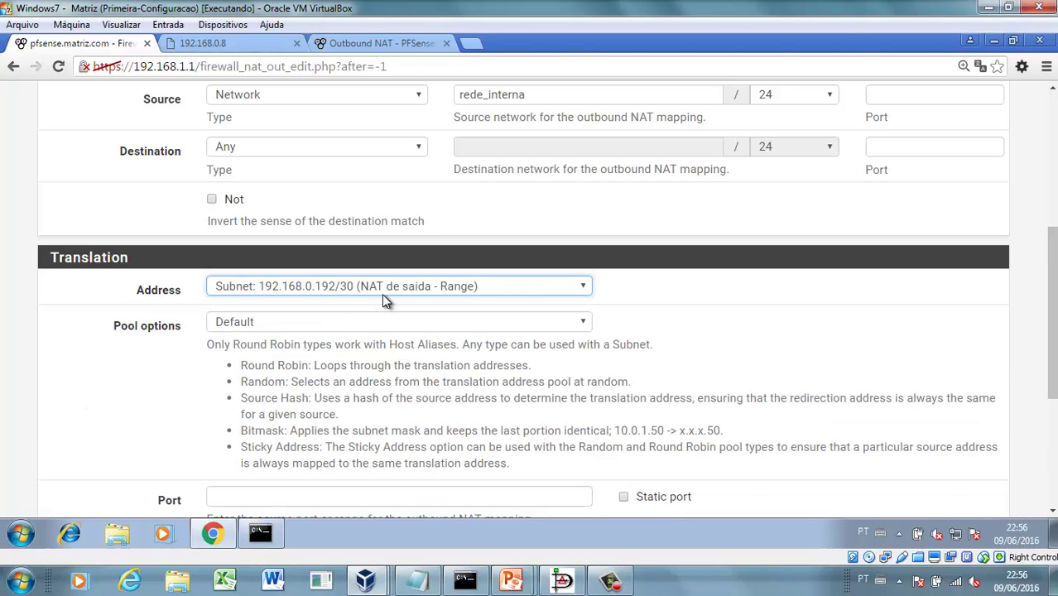
left_click(445, 293)
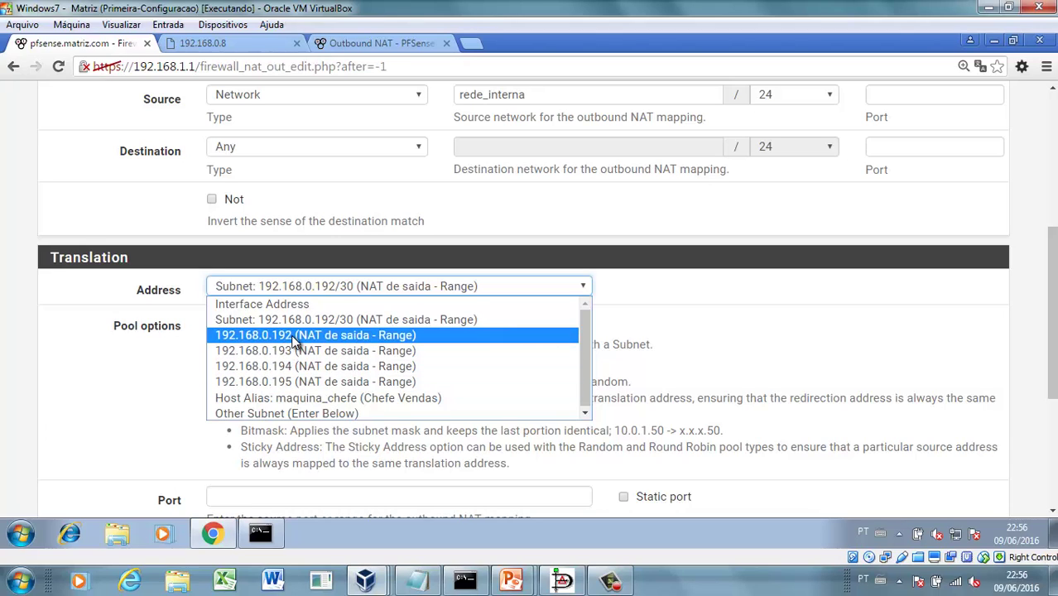
left_click(695, 327)
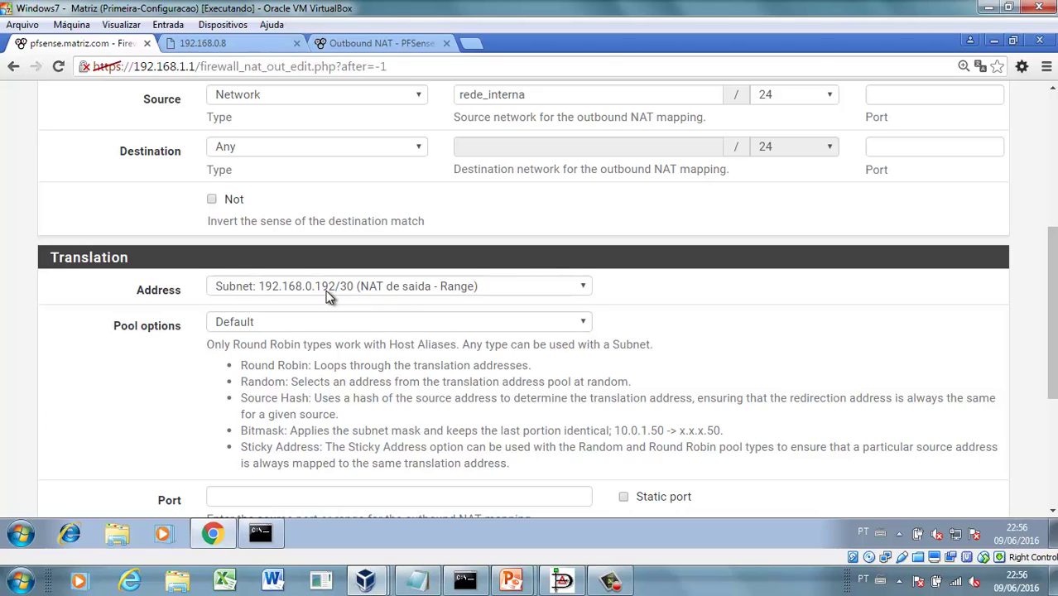
- Review the available pool options and examine the Bitmask description with its address example
left_click(583, 323)
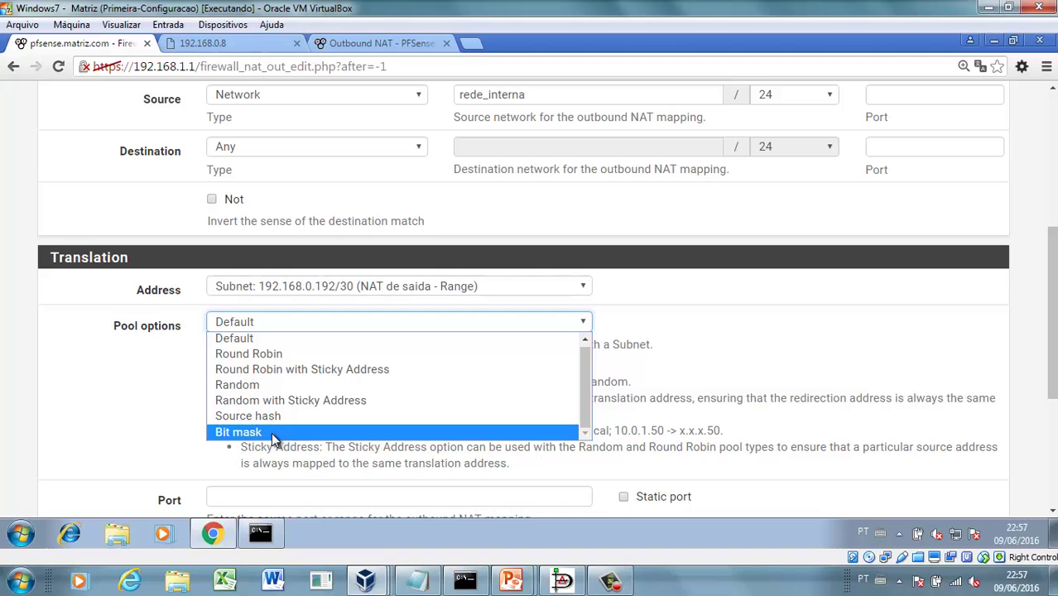
left_click(414, 467)
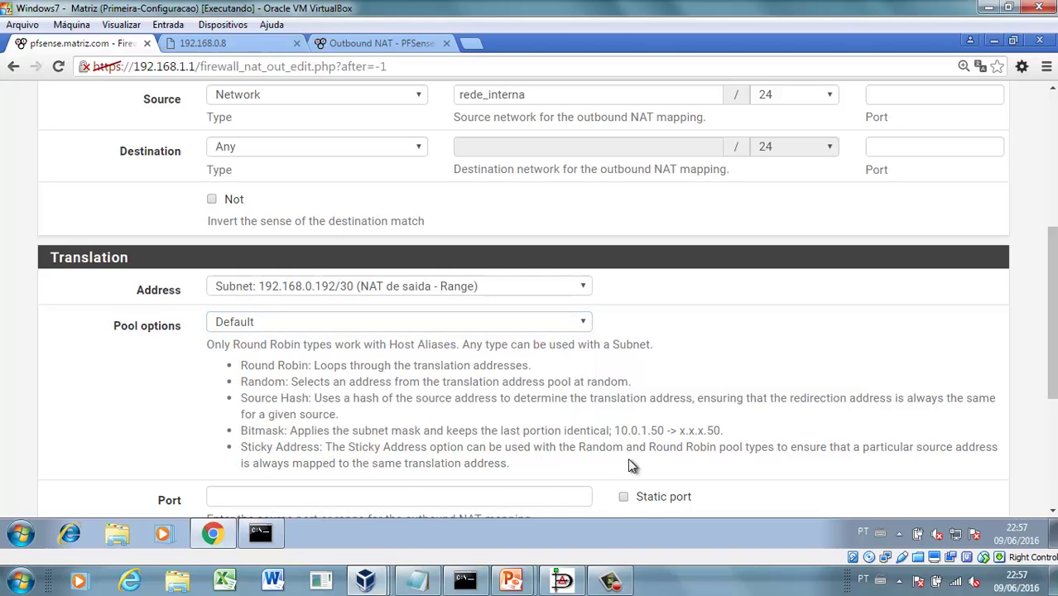
key("ctrl+plus")
key("ctrl+plus")
key("ctrl+plus")
key("ctrl+plus")
scroll(628, 458, "down", 3)
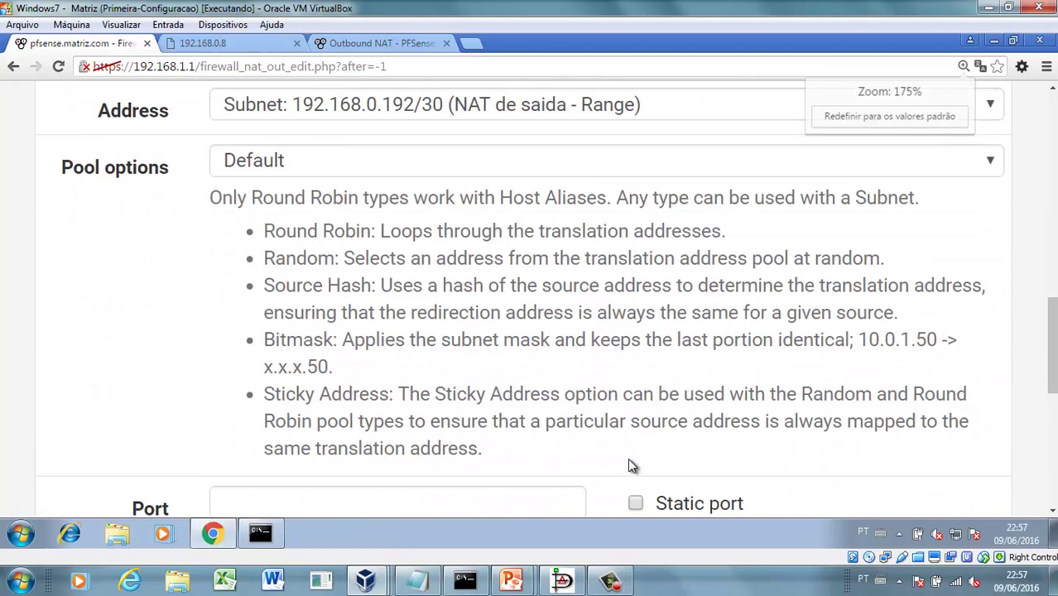
scroll(628, 458, "up", 2)
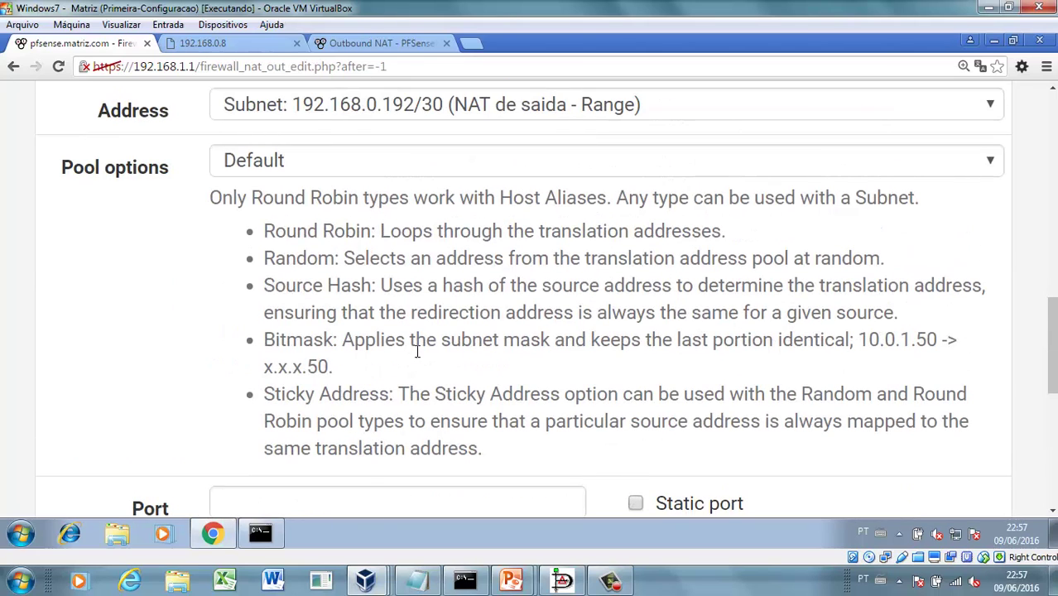
left_click_drag(451, 342, 936, 327)
left_click(874, 346)
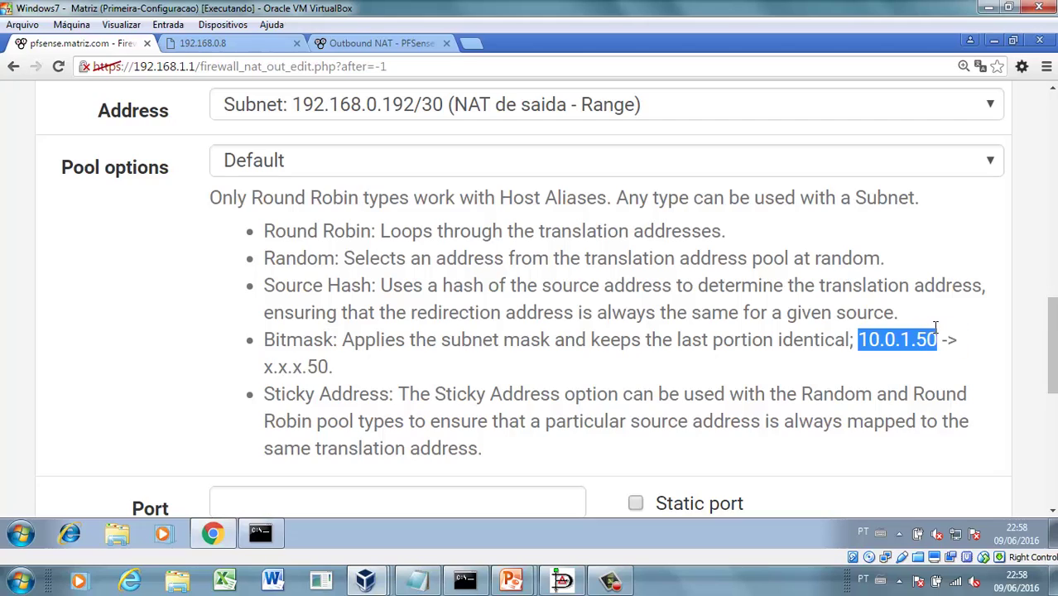
left_click(910, 361)
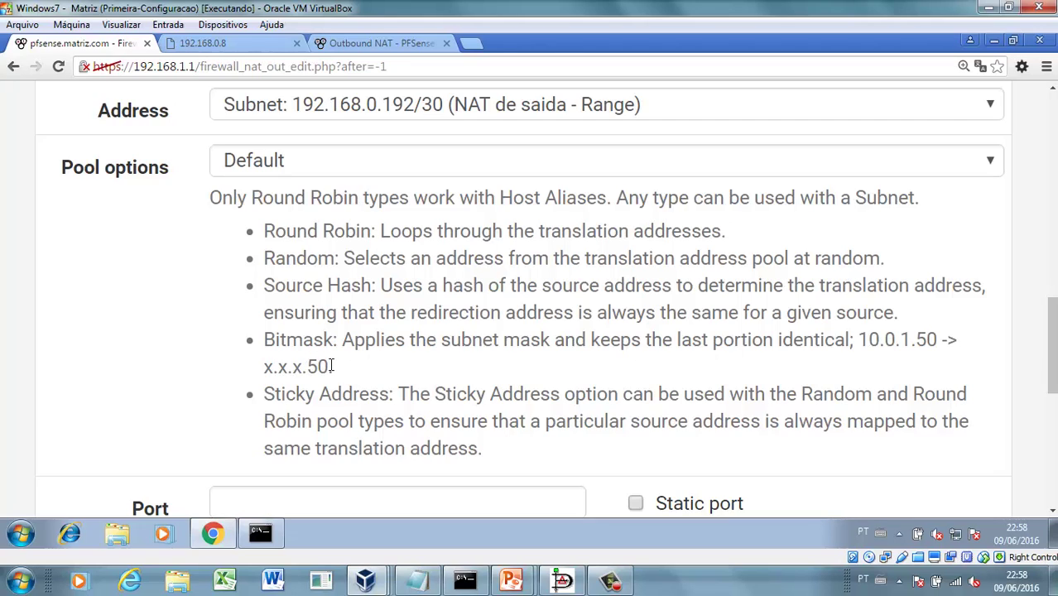
left_click_drag(332, 365, 307, 366)
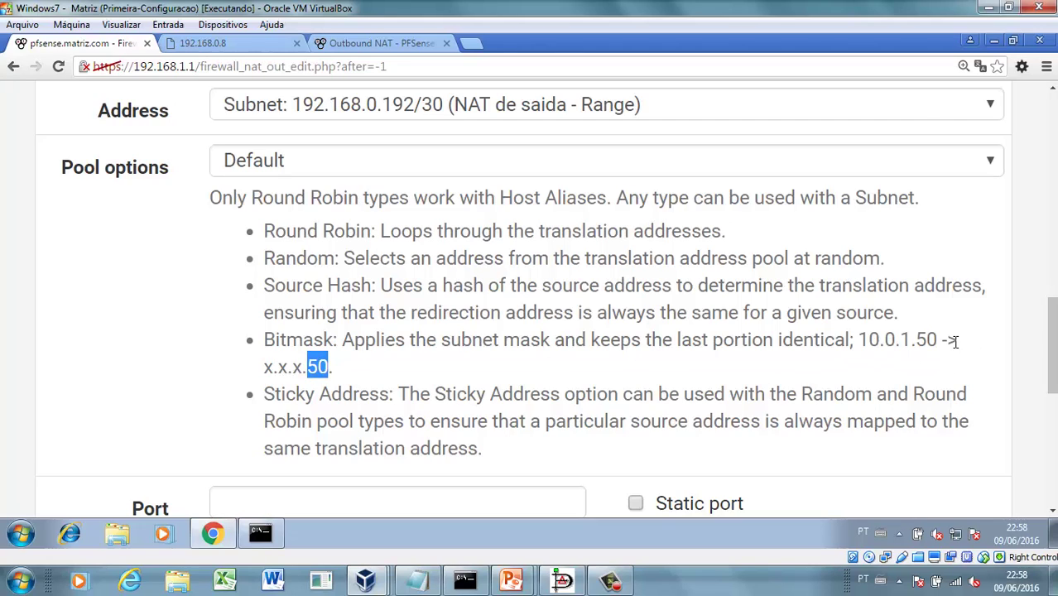
left_click_drag(940, 341, 919, 340)
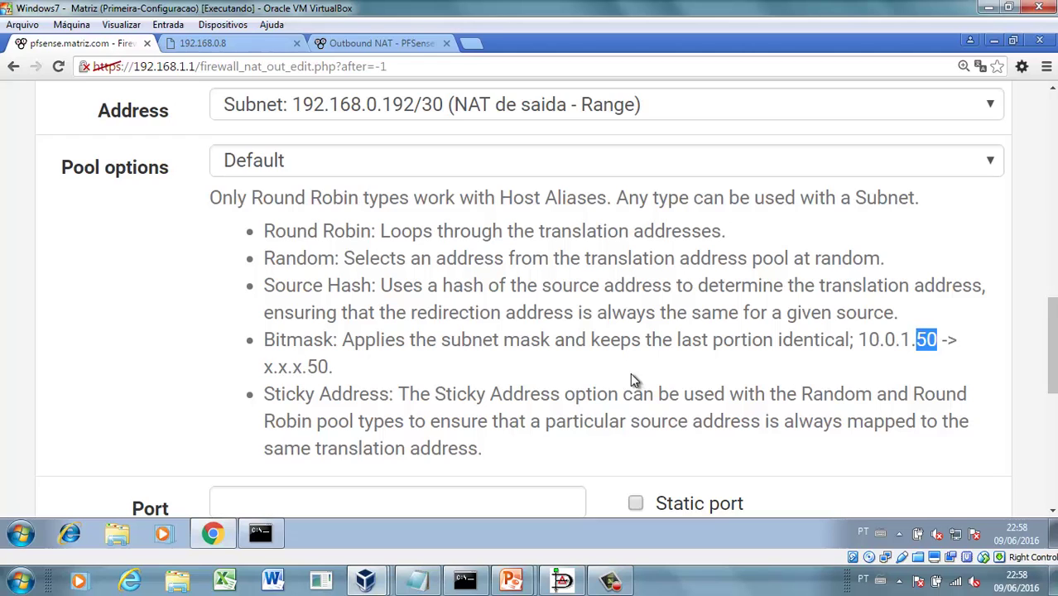
- Set the pool options of the translation to Round Robin
key("ctrl+minus")
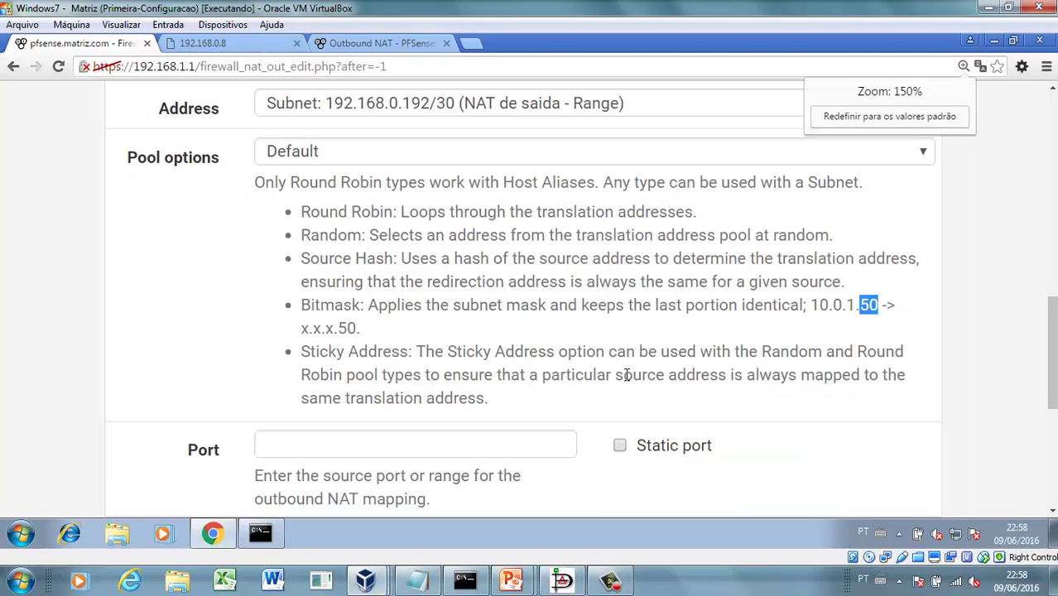
scroll(627, 375, "up", 1)
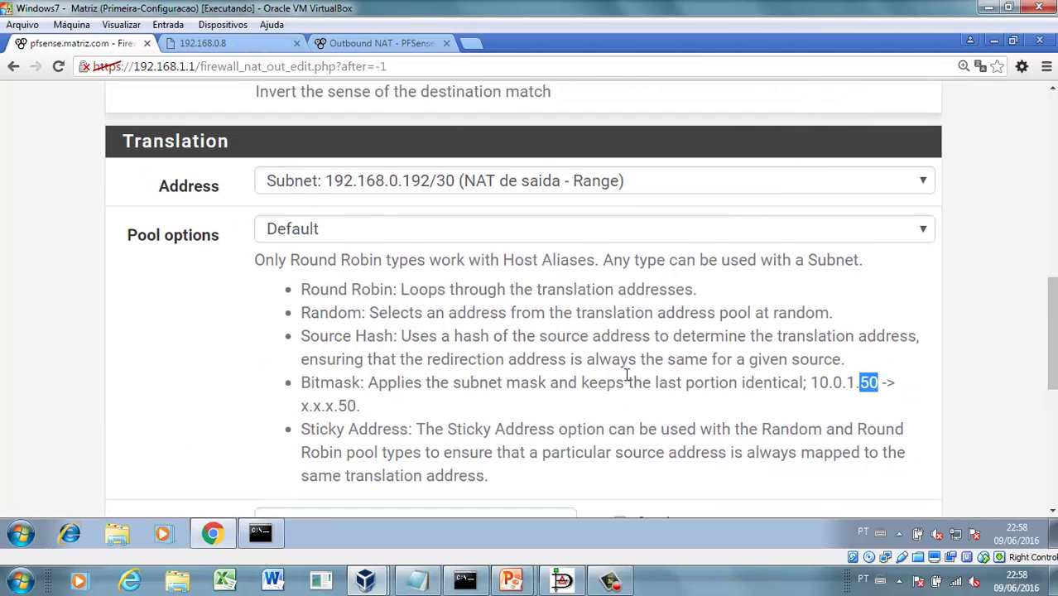
key("ctrl+minus")
left_click(567, 158)
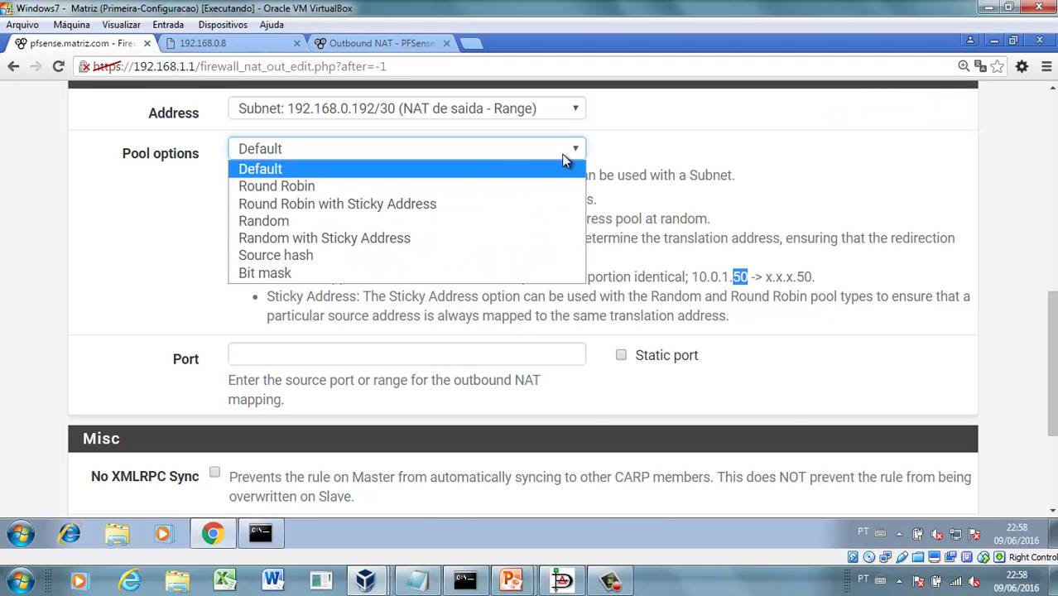
left_click(345, 186)
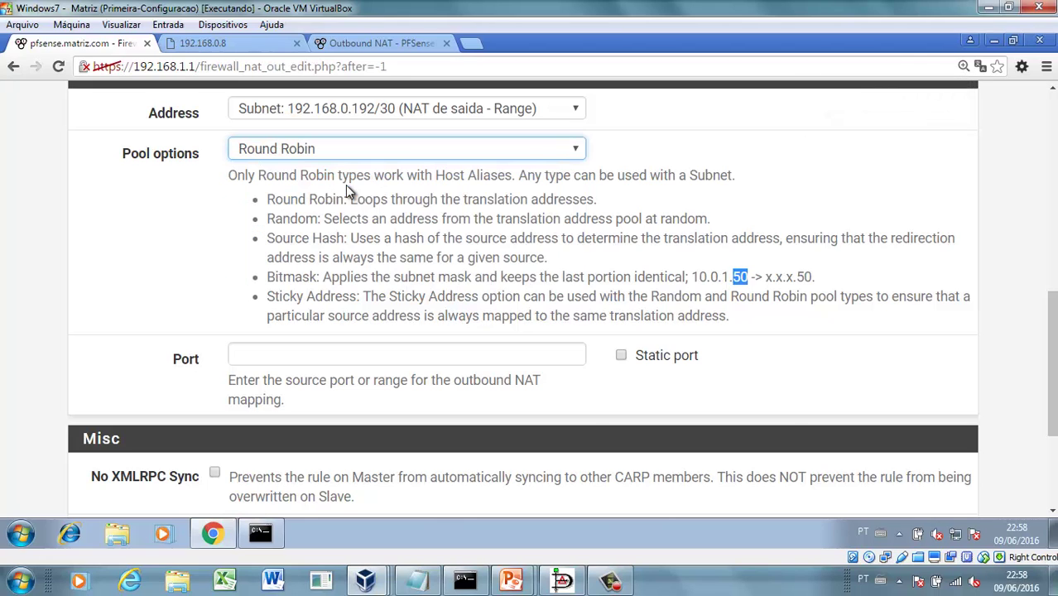
key("ctrl+plus")
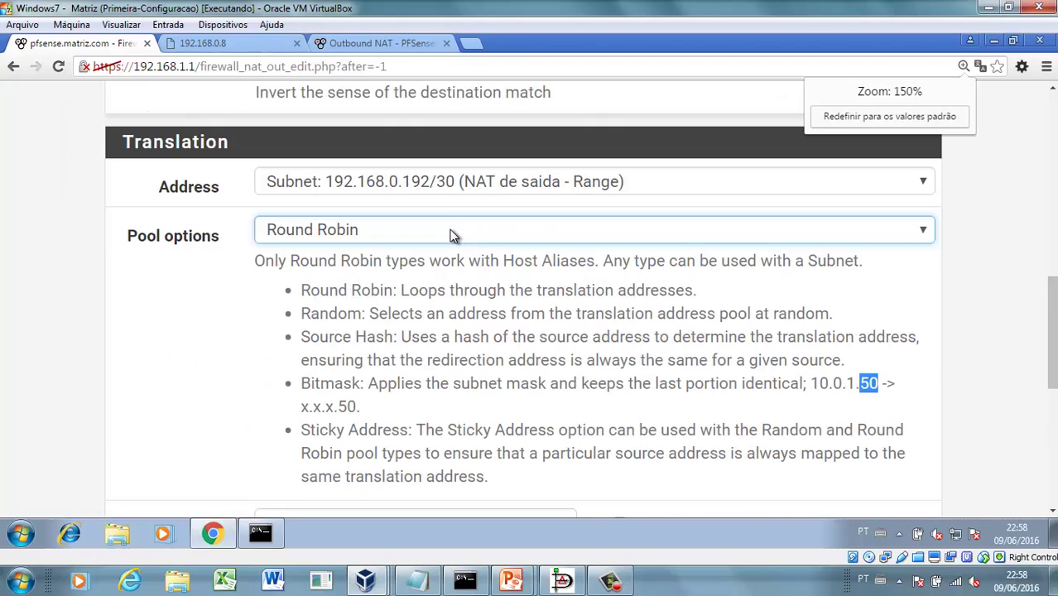
left_click(491, 234)
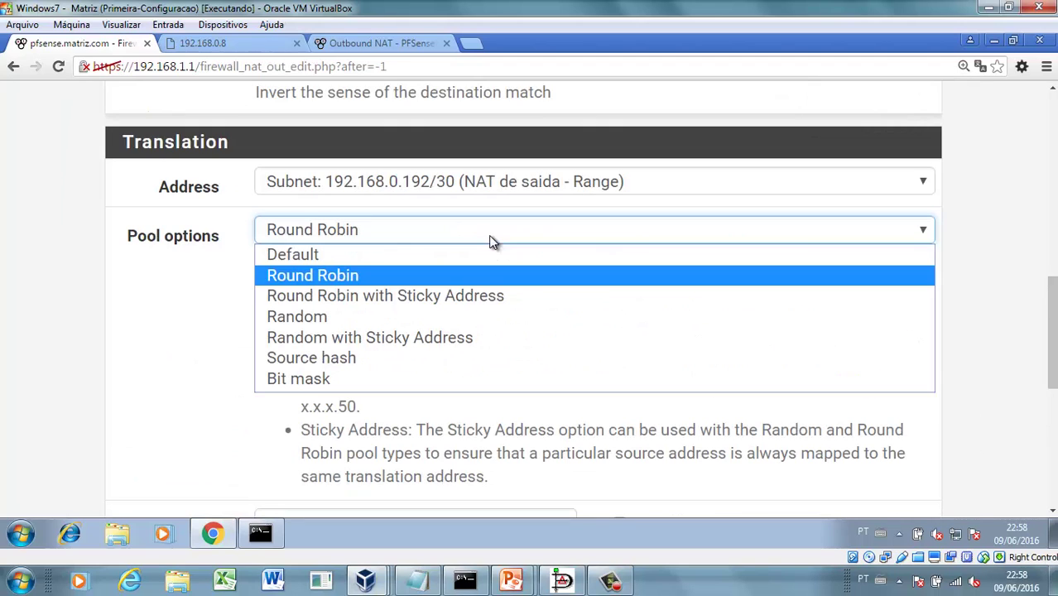
left_click(971, 295)
- Examine the pool type descriptions and the explanation of the translation port field
left_click_drag(1052, 299, 1044, 323)
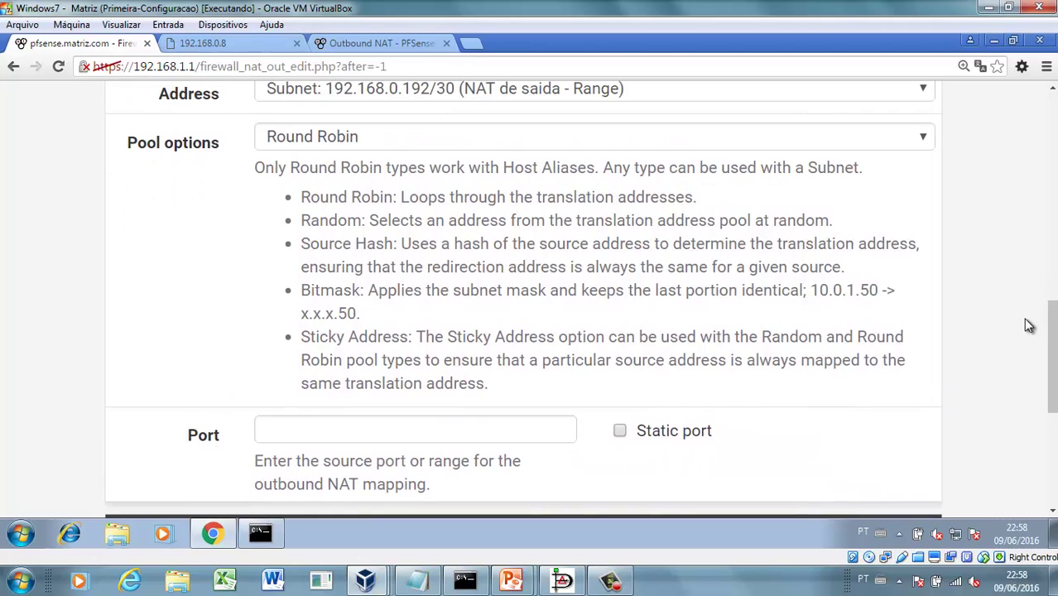
key("ctrl+0")
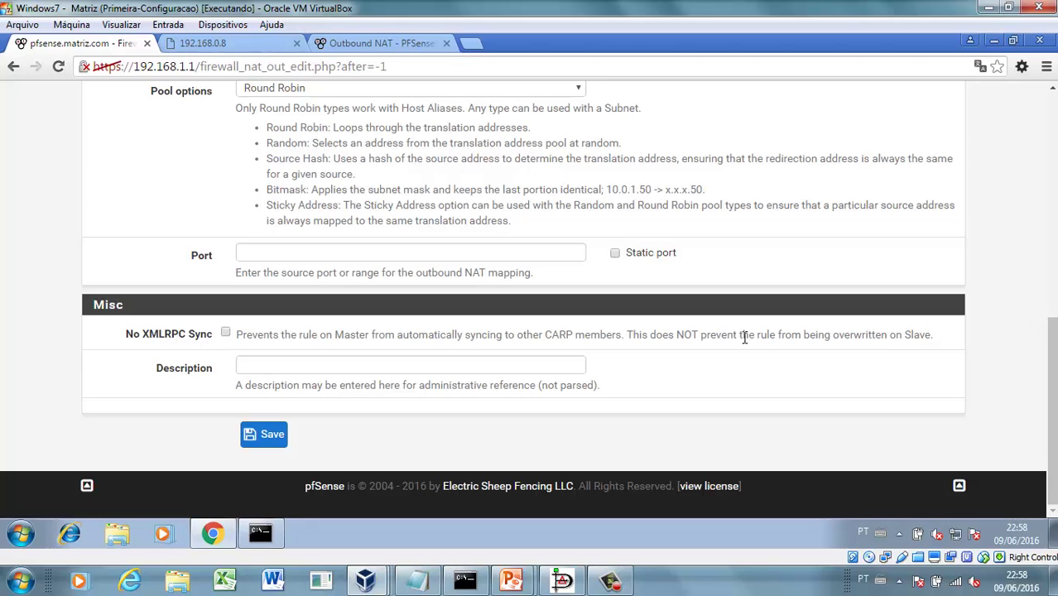
scroll(713, 348, "up", 2)
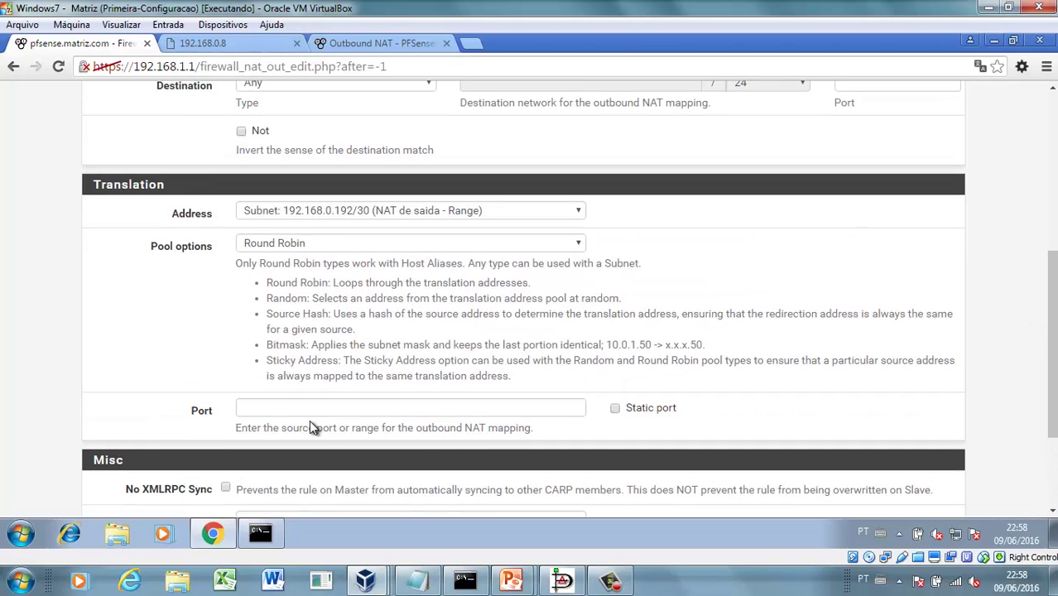
left_click(341, 407)
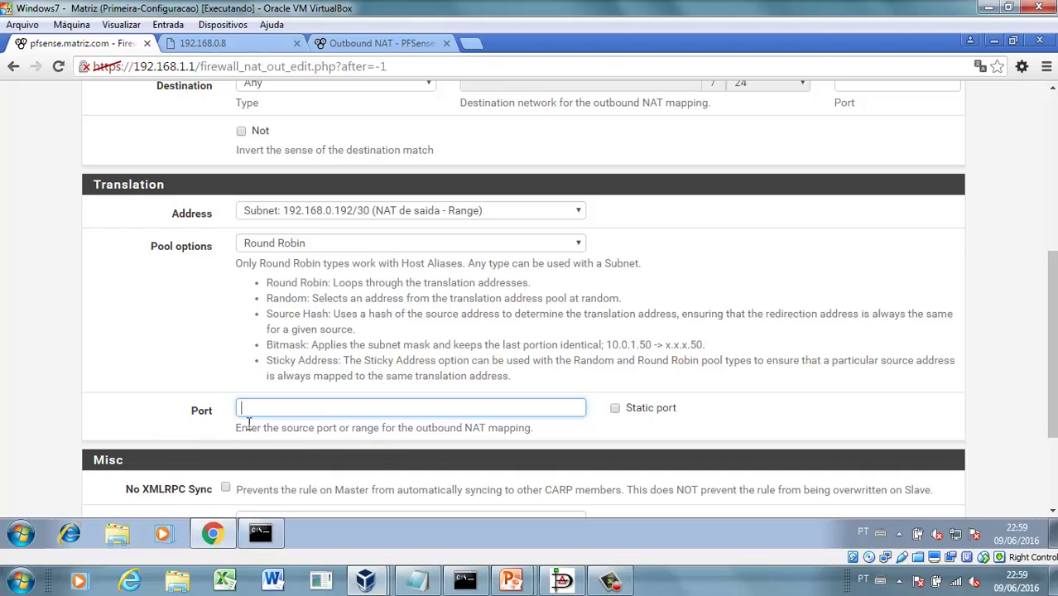
left_click_drag(247, 428, 338, 423)
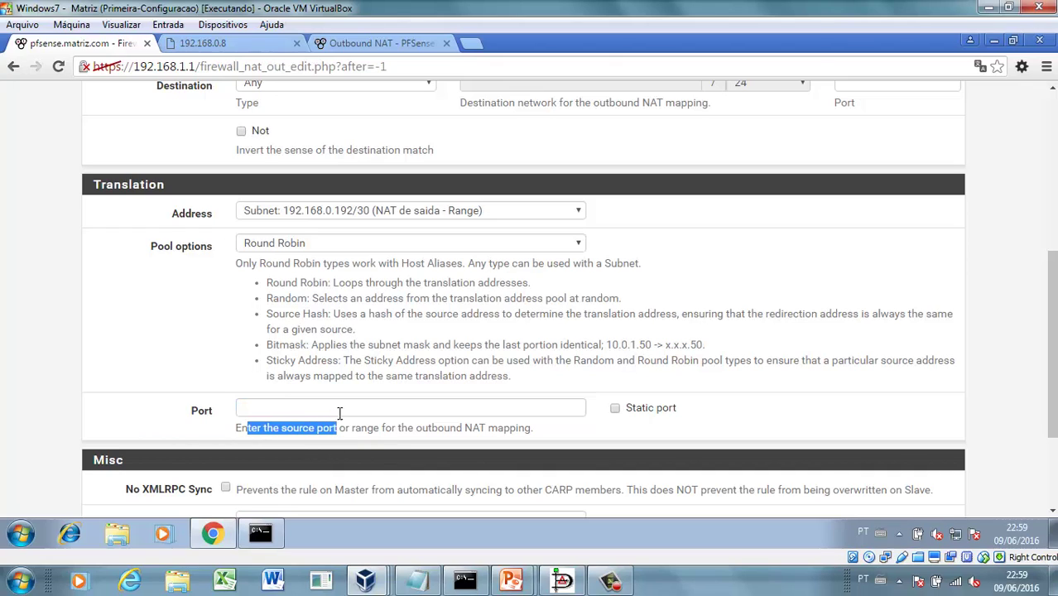
left_click(341, 406)
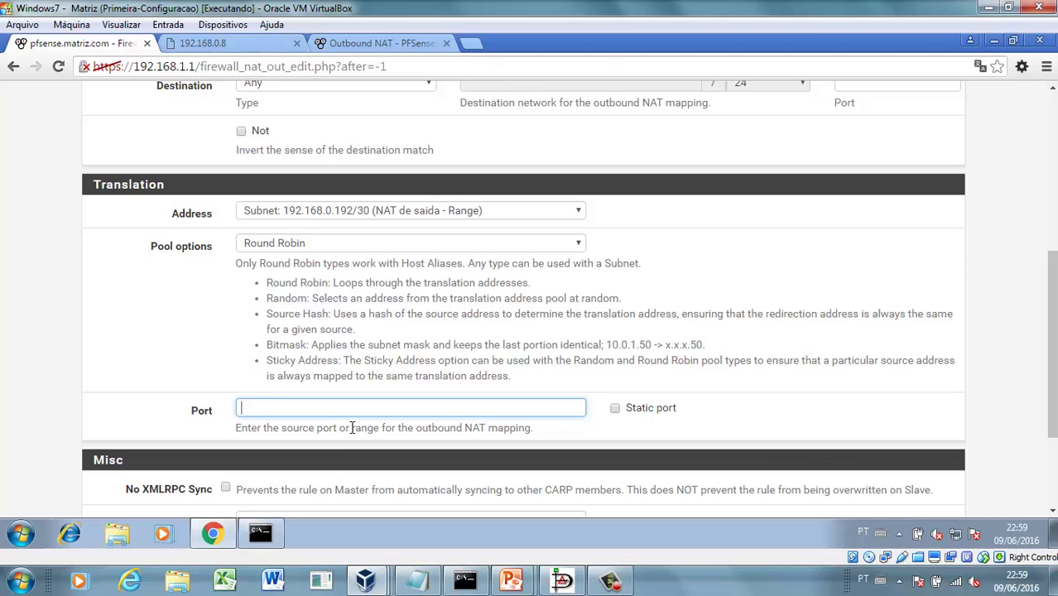
left_click_drag(352, 428, 526, 428)
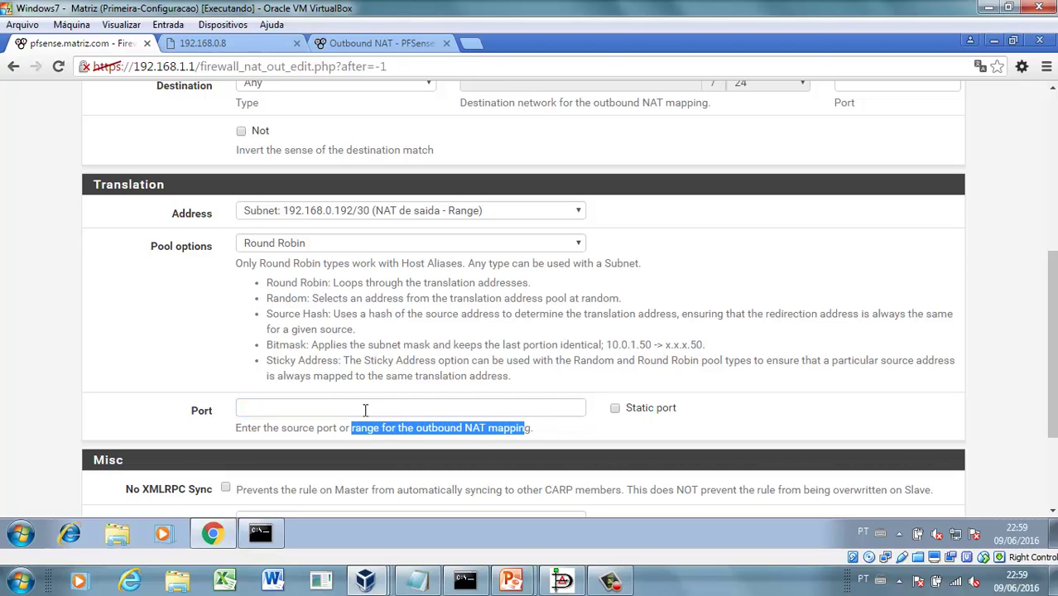
left_click(367, 407)
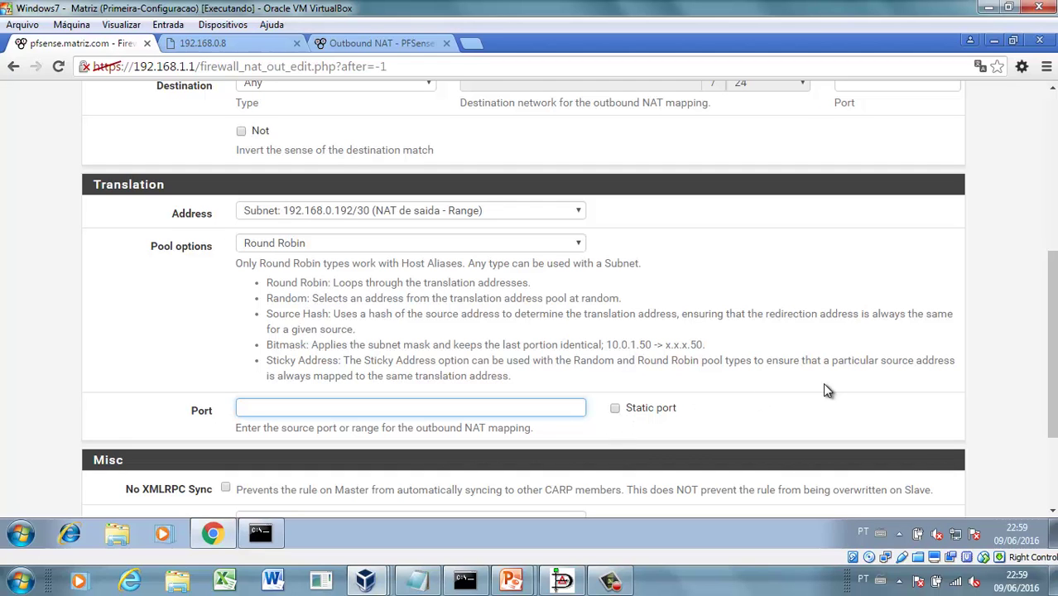
- Enter "NAT de saida - Range" as the description of the outbound NAT mapping
left_click_drag(1054, 333, 1050, 393)
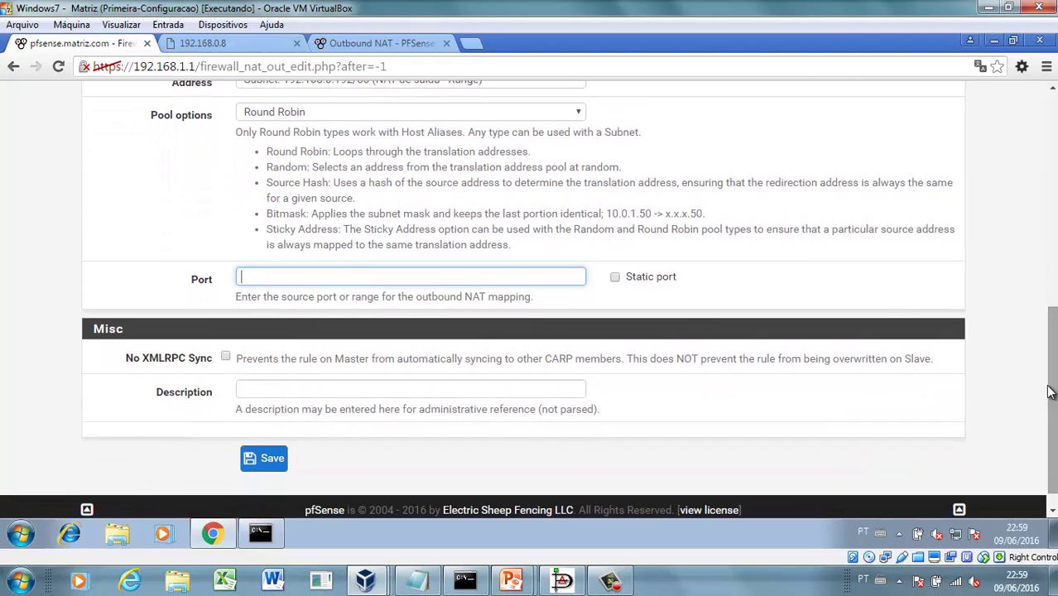
left_click(227, 359)
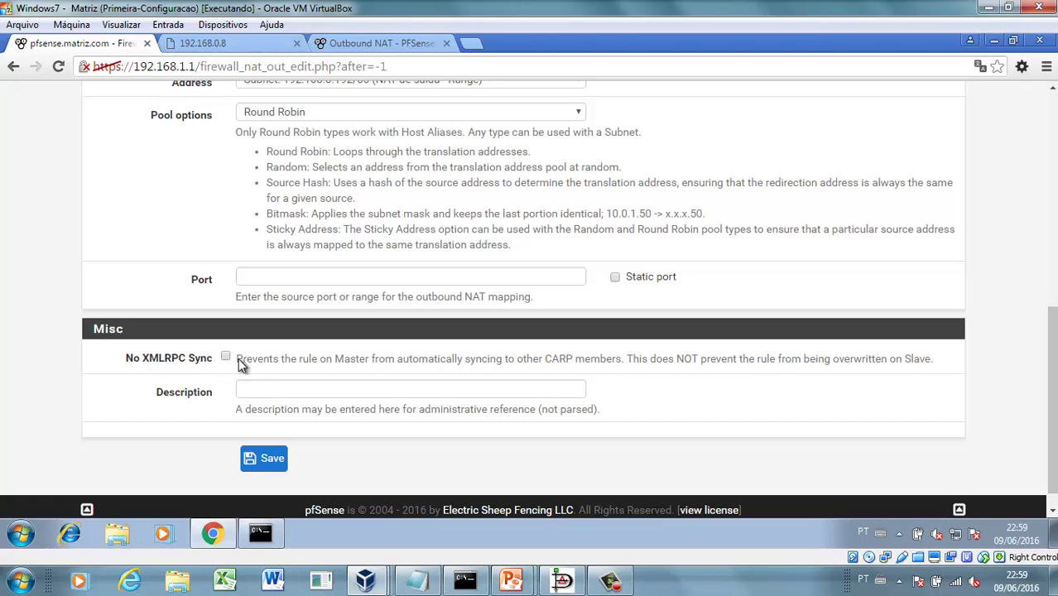
left_click(337, 393)
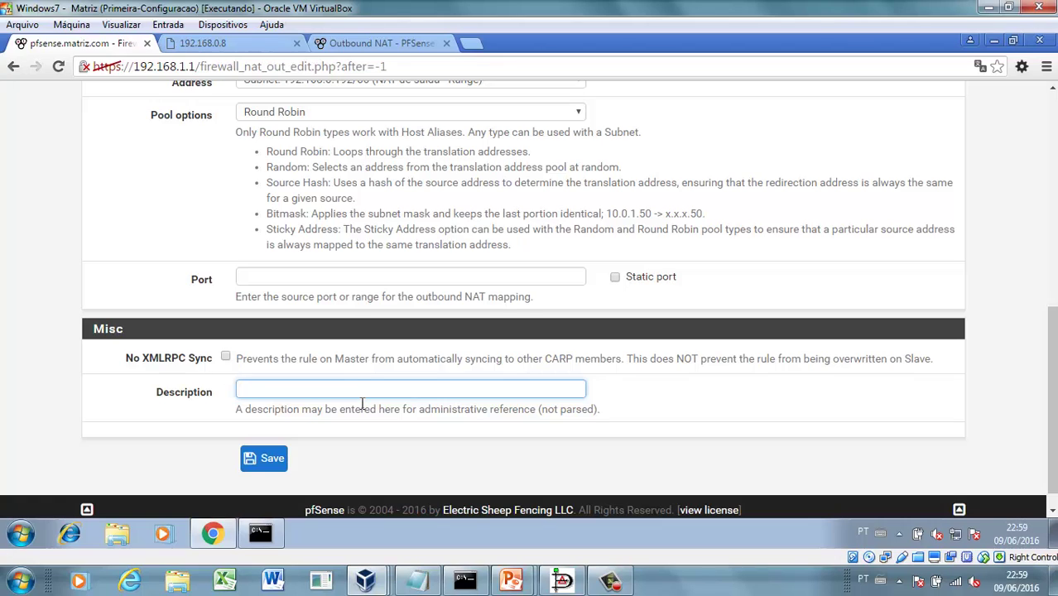
type("NAT de saida - Range")
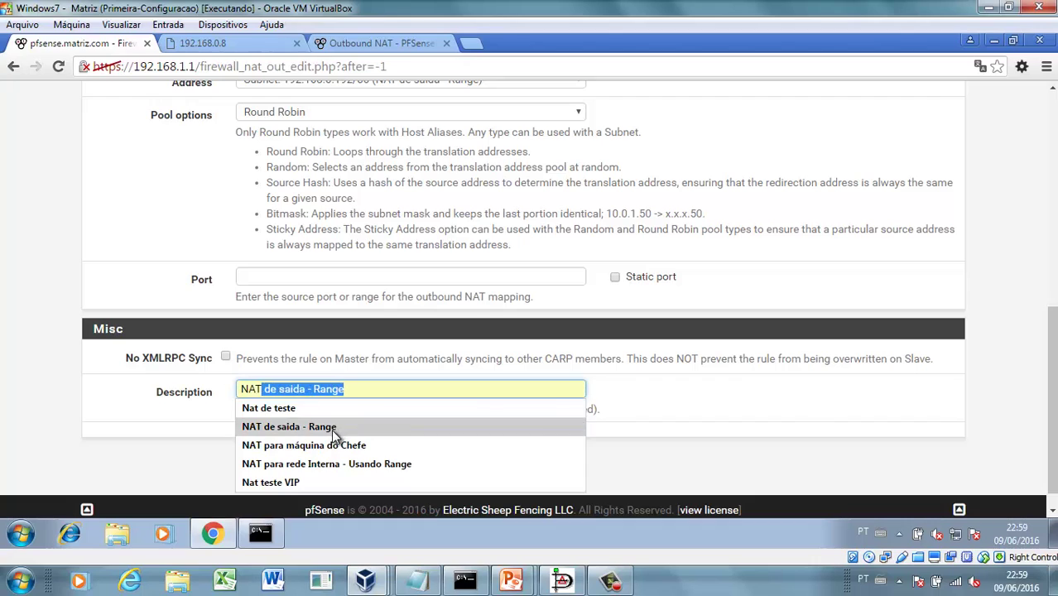
left_click(331, 427)
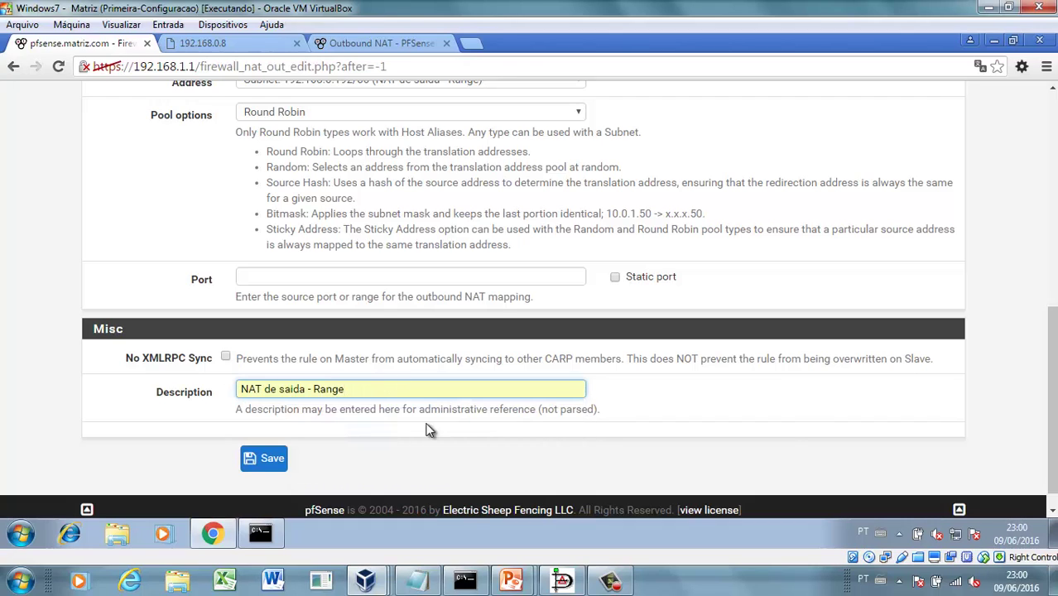
- Save the outbound NAT mapping and apply the NAT configuration changes
left_click(249, 464)
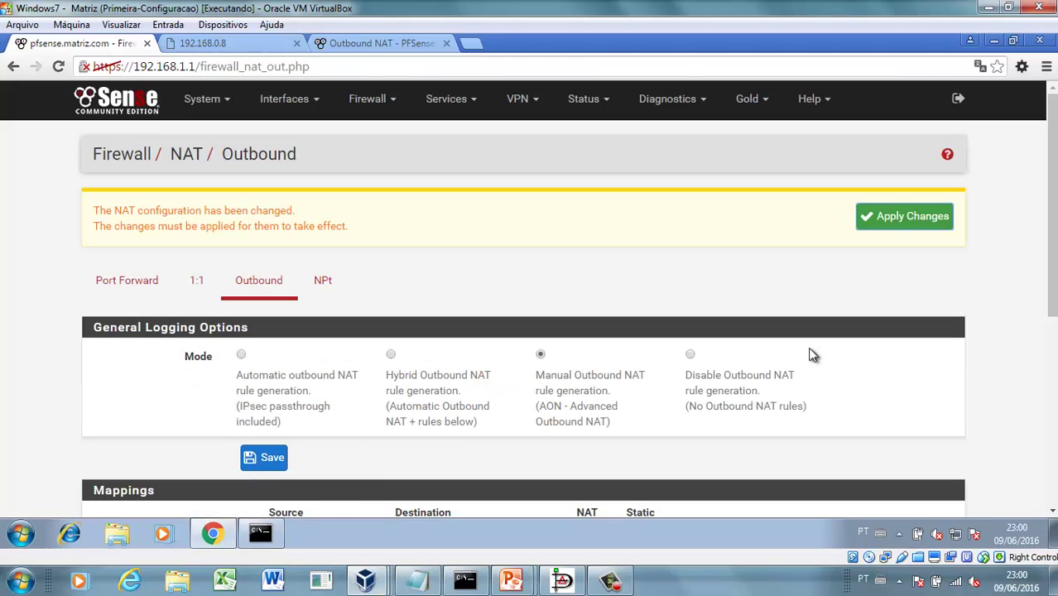
left_click(901, 223)
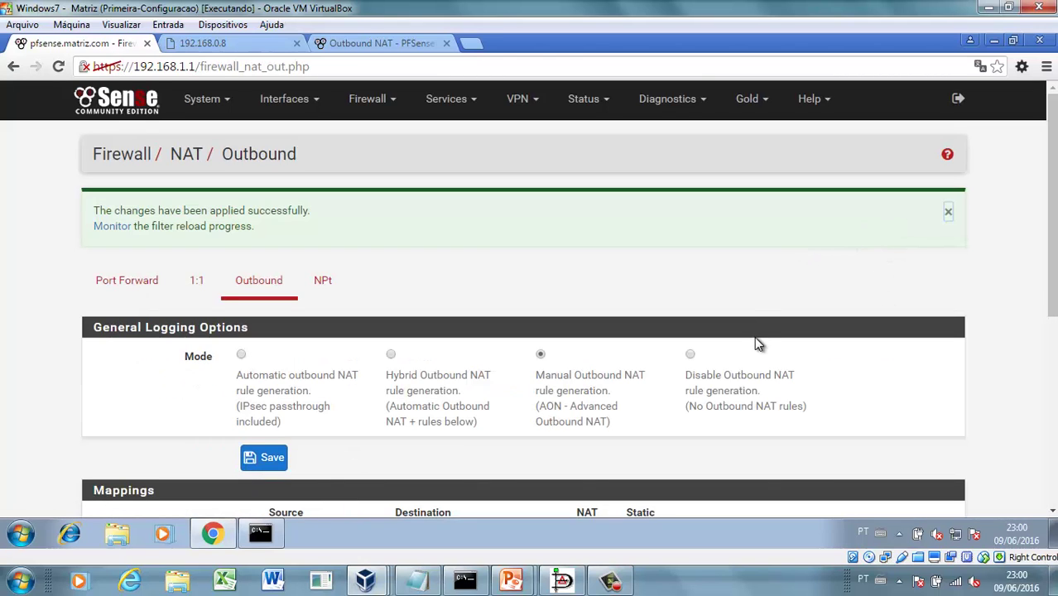
scroll(756, 339, "down", 2)
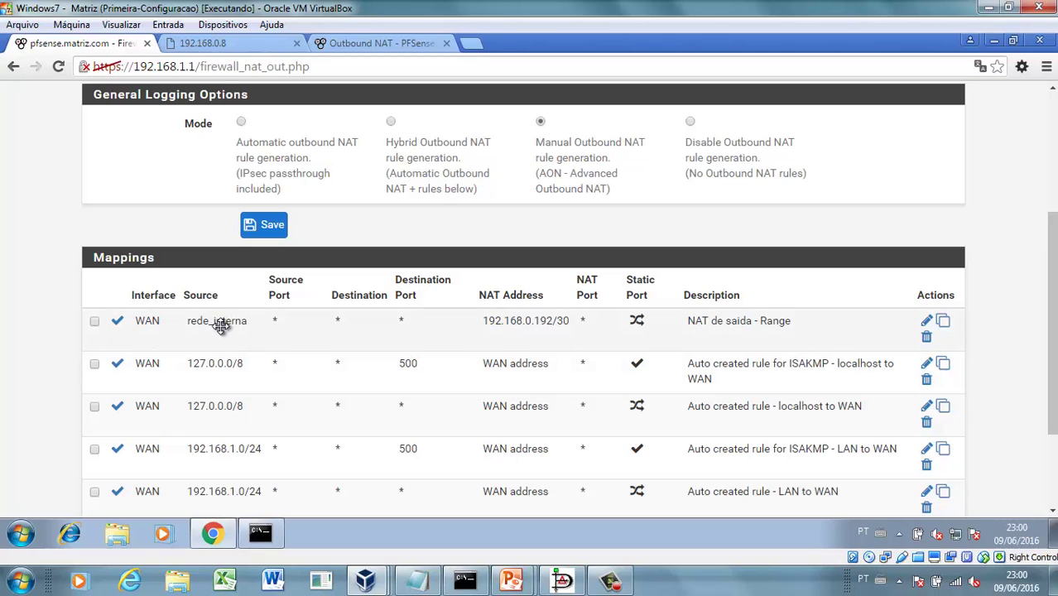
- Open the firewall IP aliases and examine the network value of the rede_interna alias
scroll(228, 340, "up", 3)
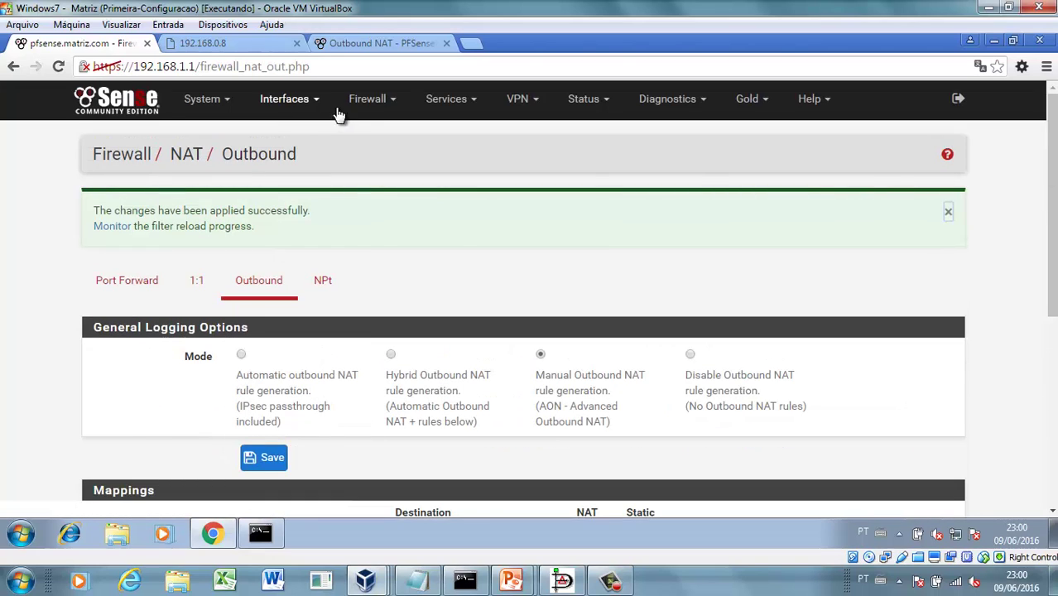
left_click(370, 106)
left_click(373, 139)
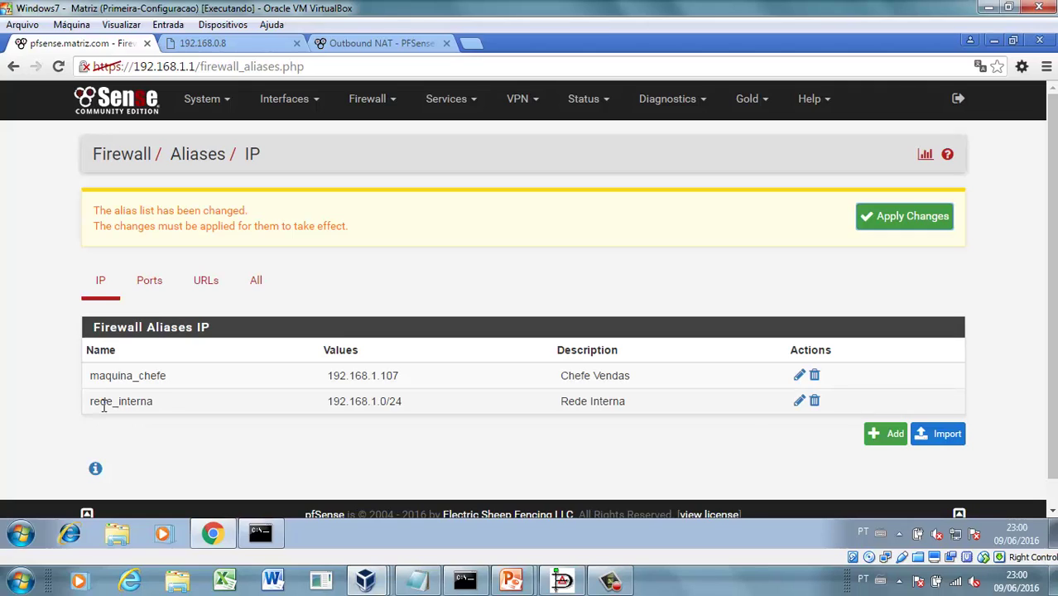
left_click_drag(402, 401, 337, 404)
left_click(414, 419)
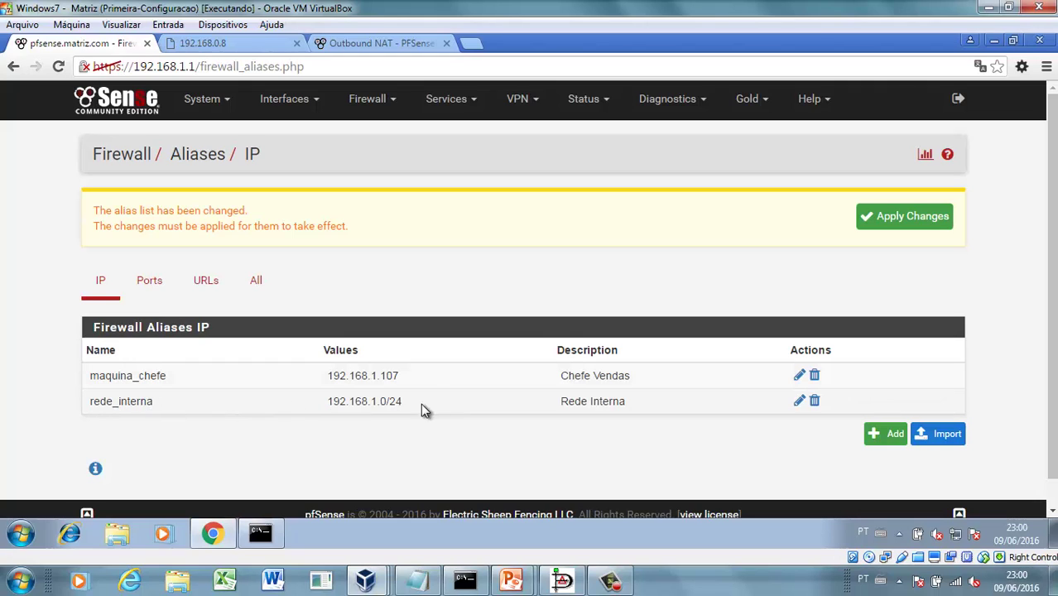
left_click_drag(417, 400, 324, 400)
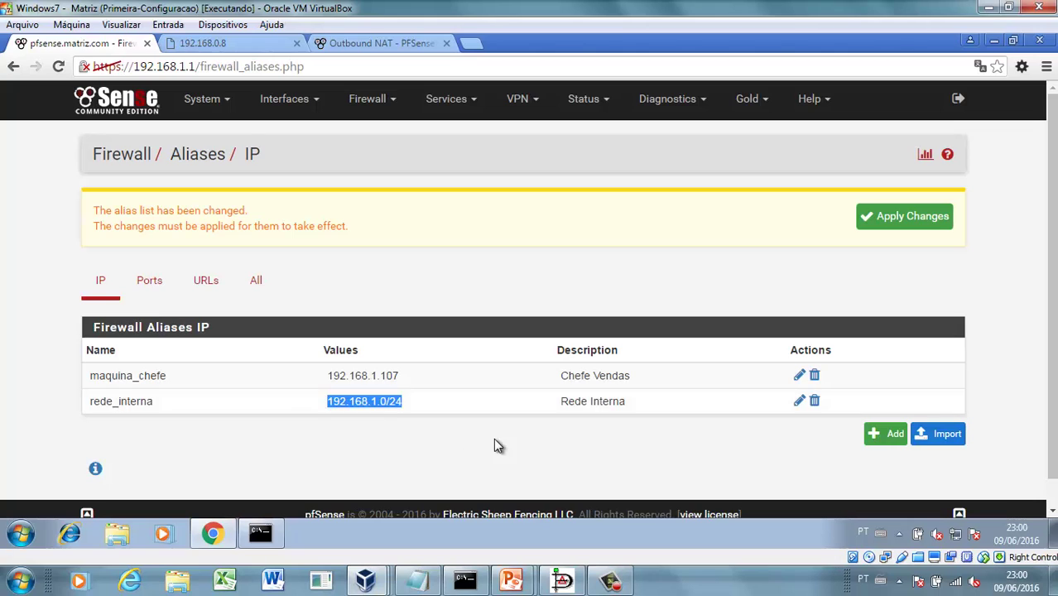
left_click(420, 422)
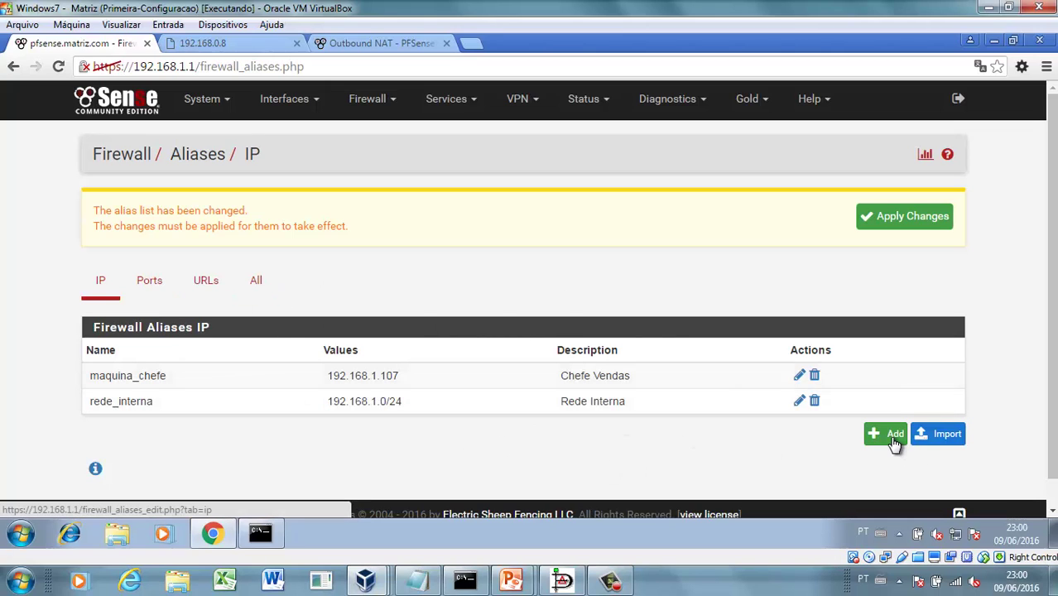
- Return to the outbound NAT page and review the rede_interna entry in the mappings list
left_click(396, 105)
left_click(378, 161)
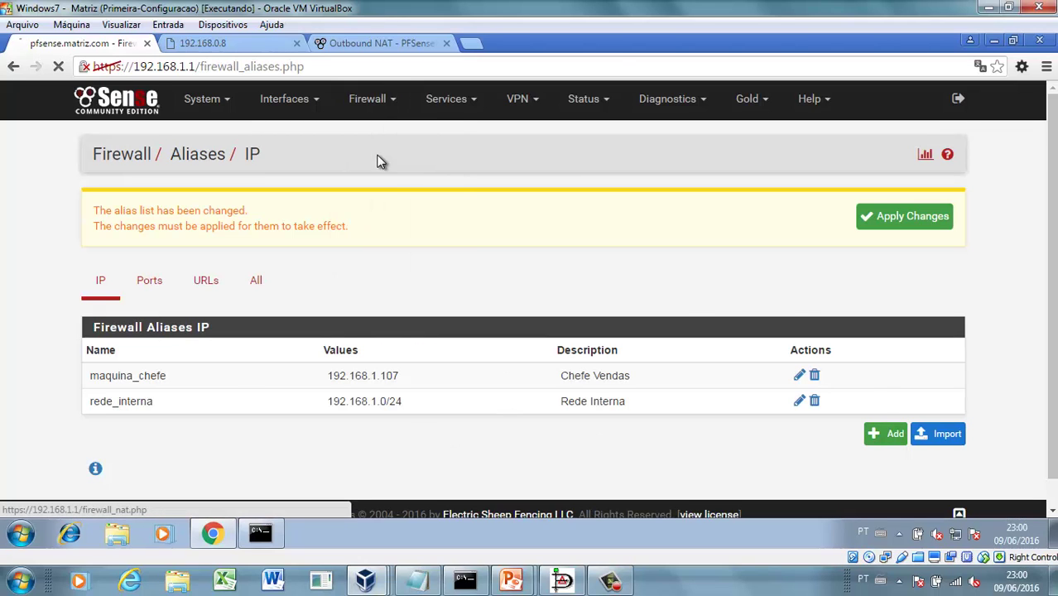
left_click(265, 206)
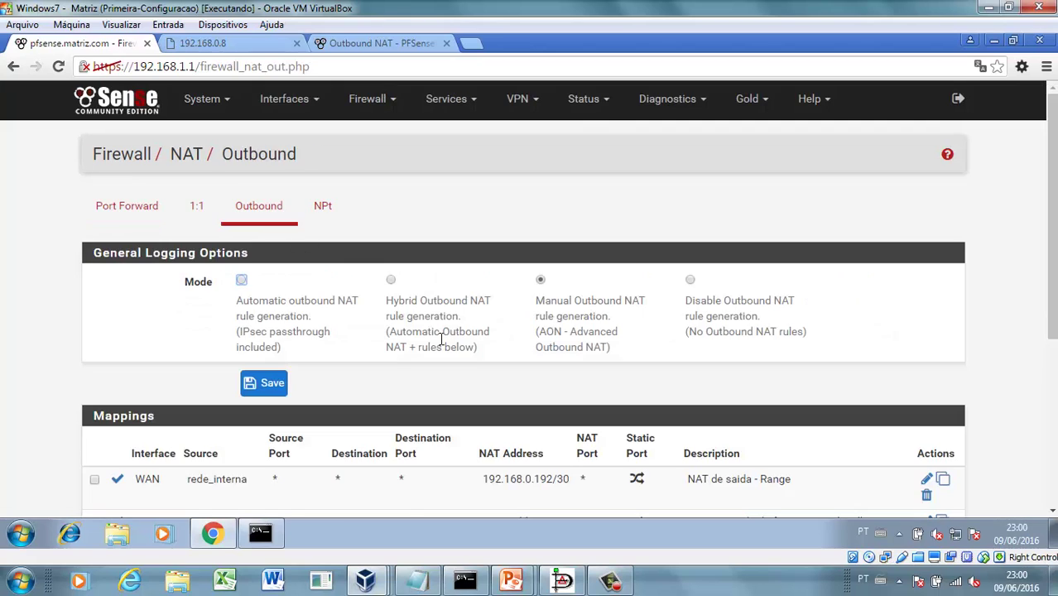
scroll(472, 358, "down", 2)
scroll(472, 358, "down", 1)
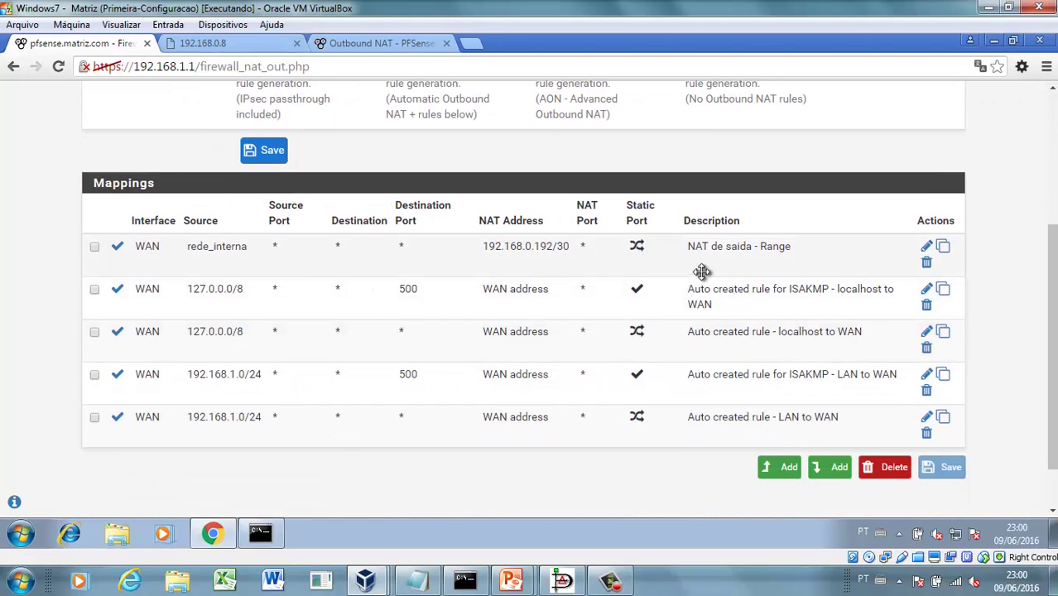
scroll(655, 304, "up", 3)
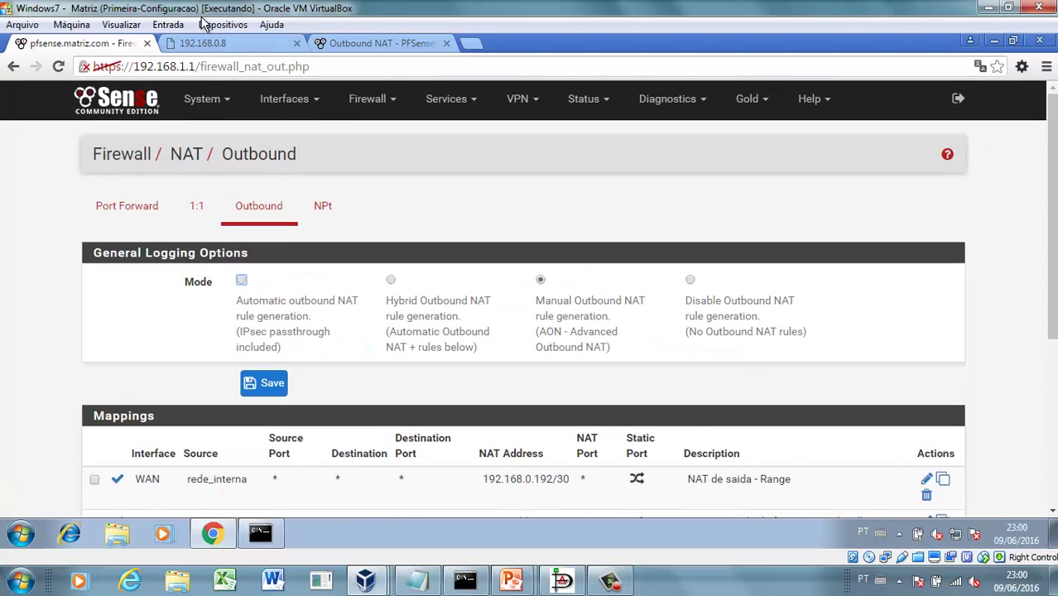
left_click(469, 41)
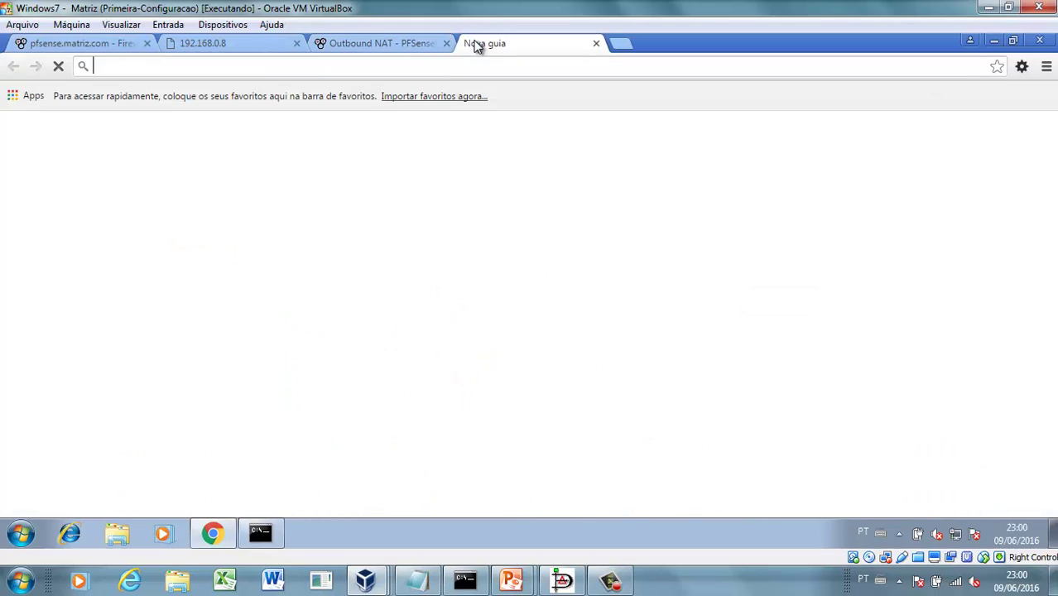
type("www.")
key("Return")
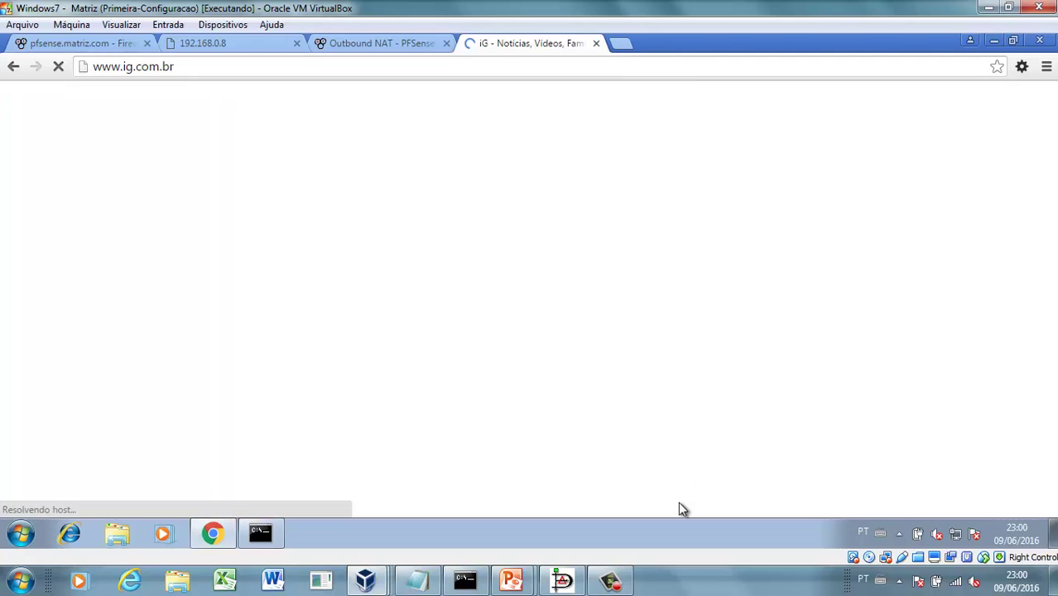
left_click(622, 45)
type("w")
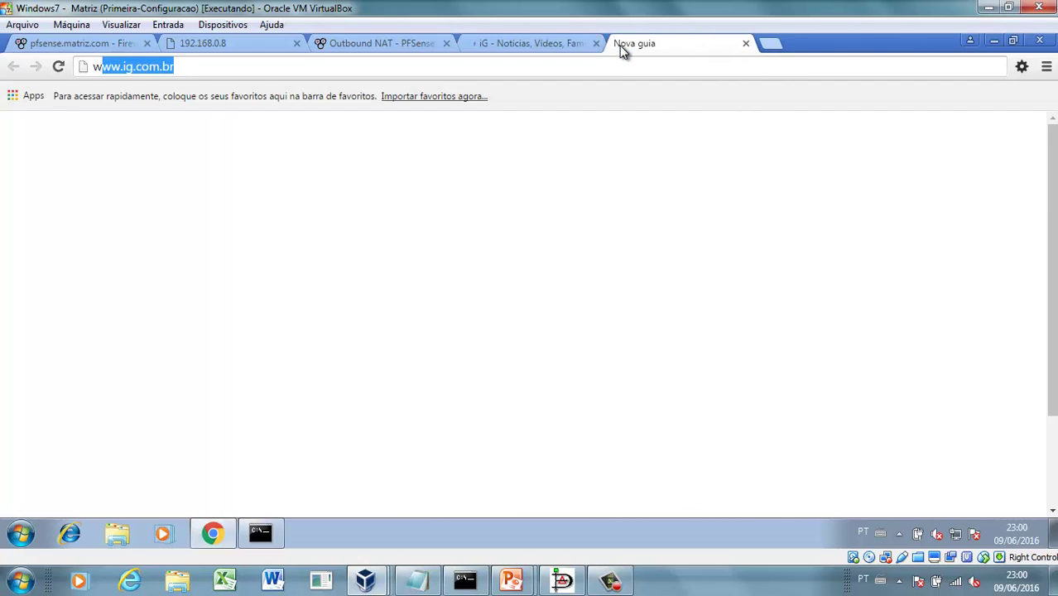
type("ww.micros")
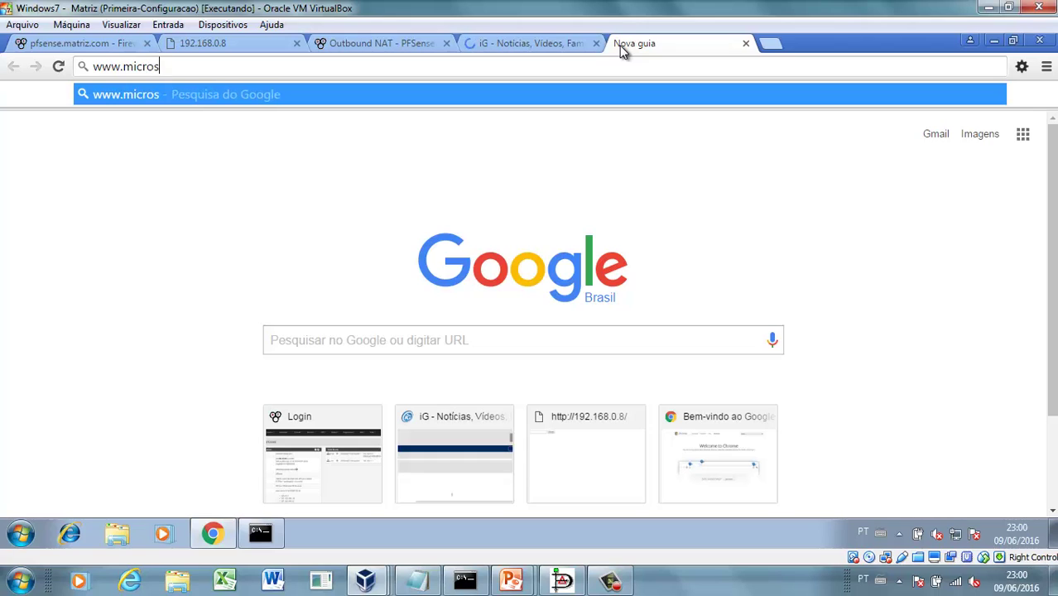
type("oft.com.br")
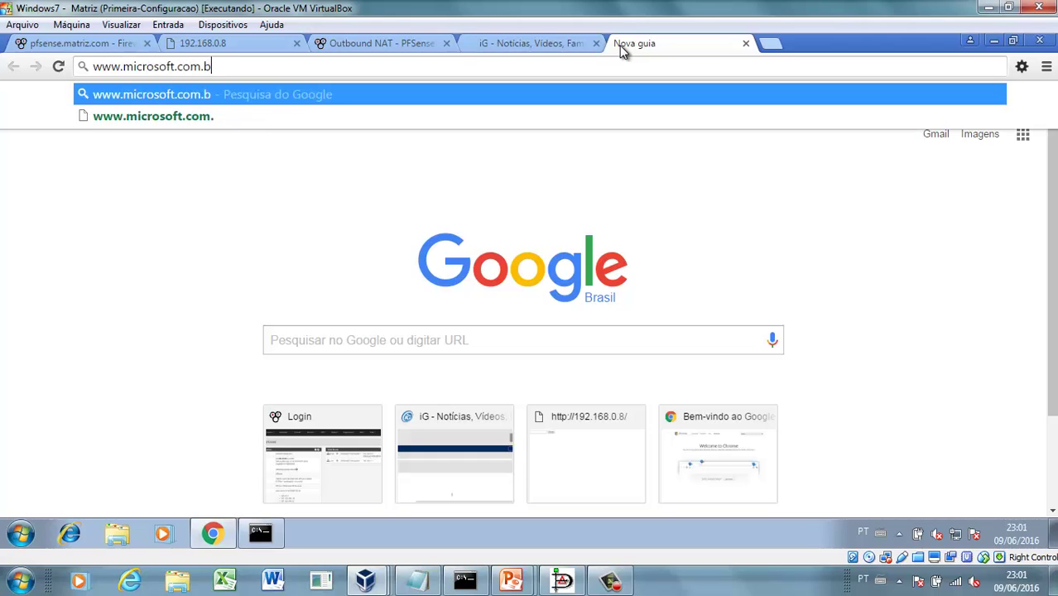
key("Return")
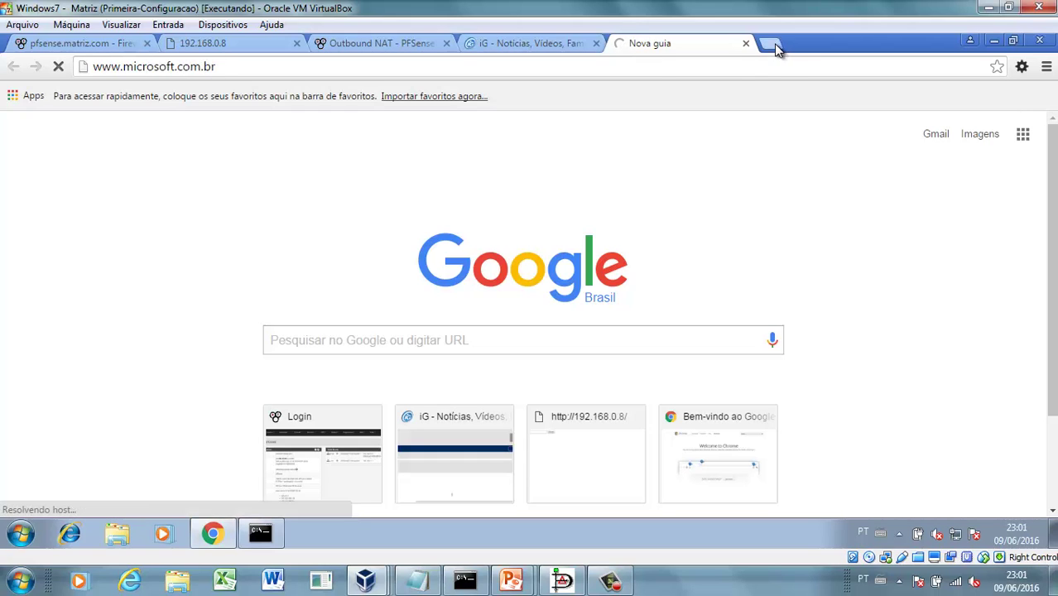
left_click(776, 46)
type("www.")
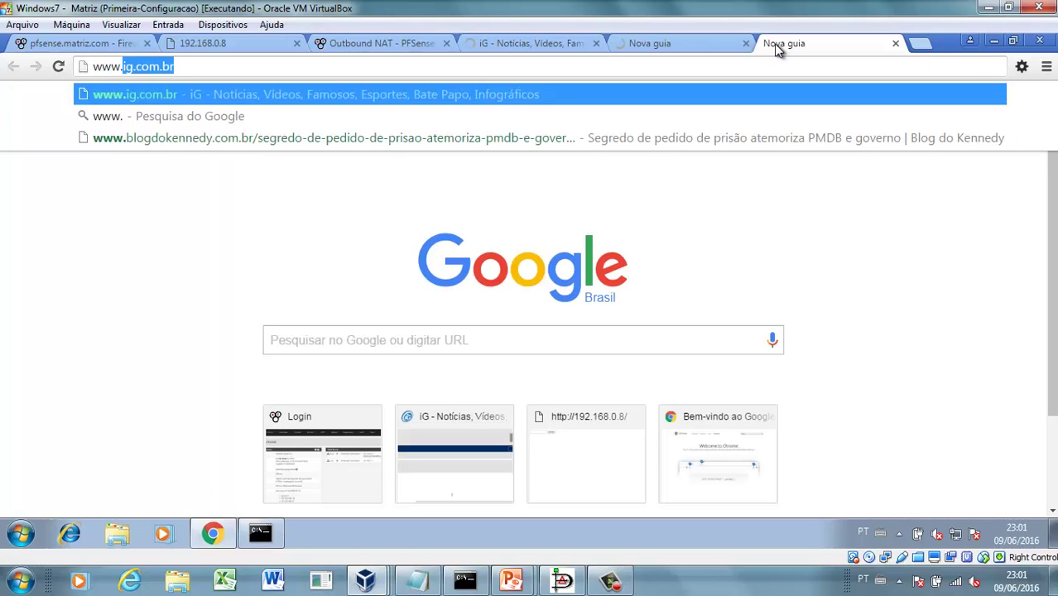
type("gmail.com")
key("Return")
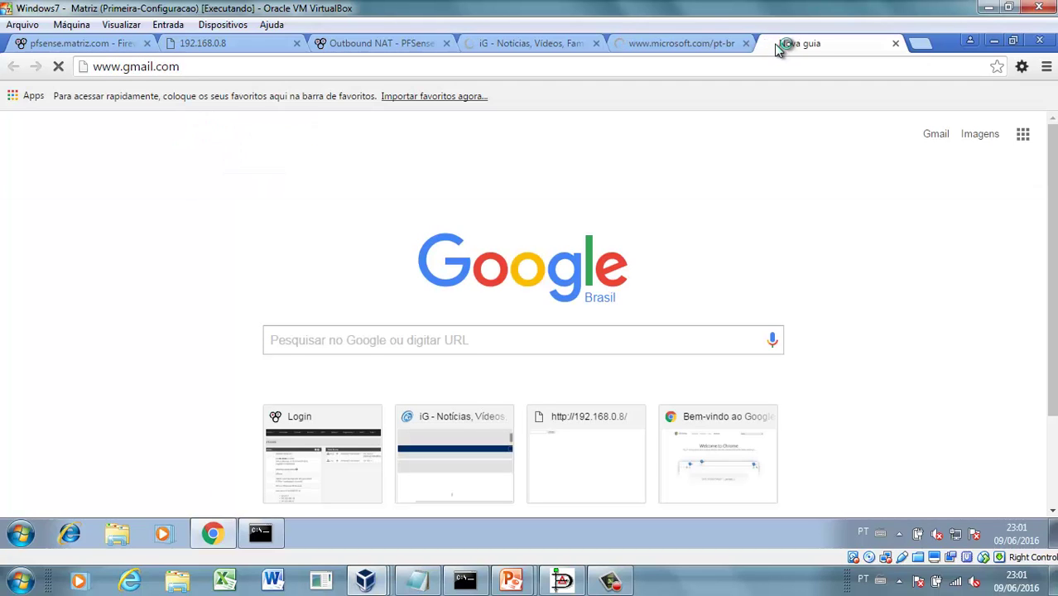
left_click(690, 41)
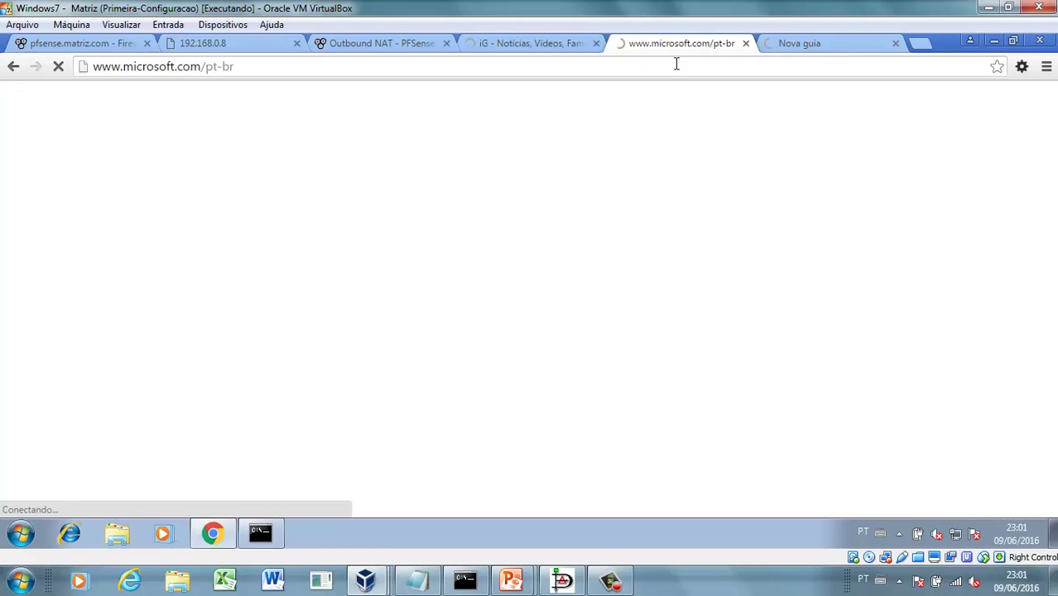
- Go back to the pfSense page and open the States diagnostics
left_click(118, 46)
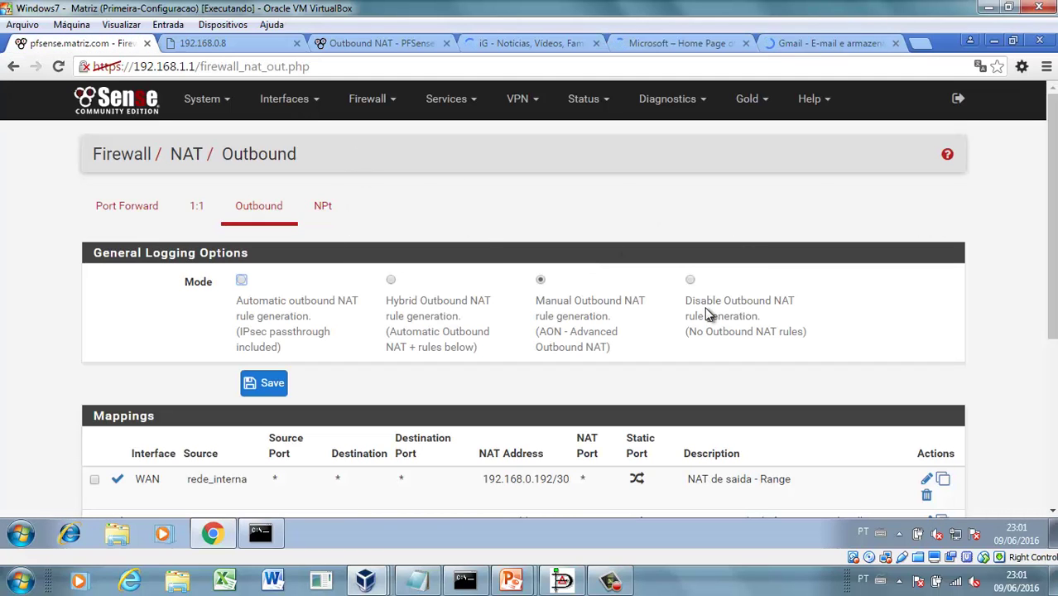
left_click(705, 107)
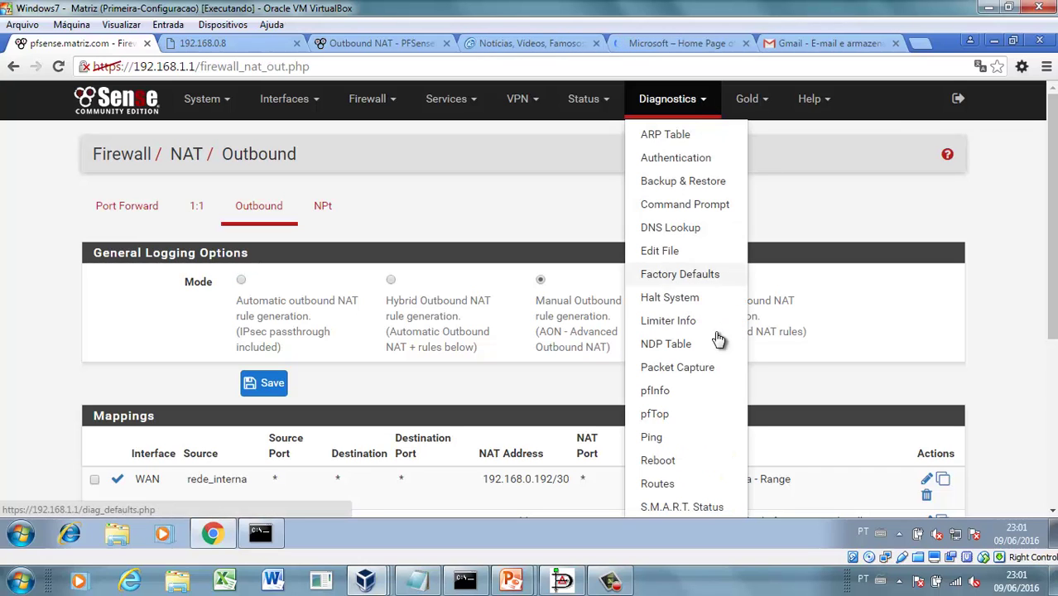
scroll(717, 340, "down", 2)
left_click(657, 400)
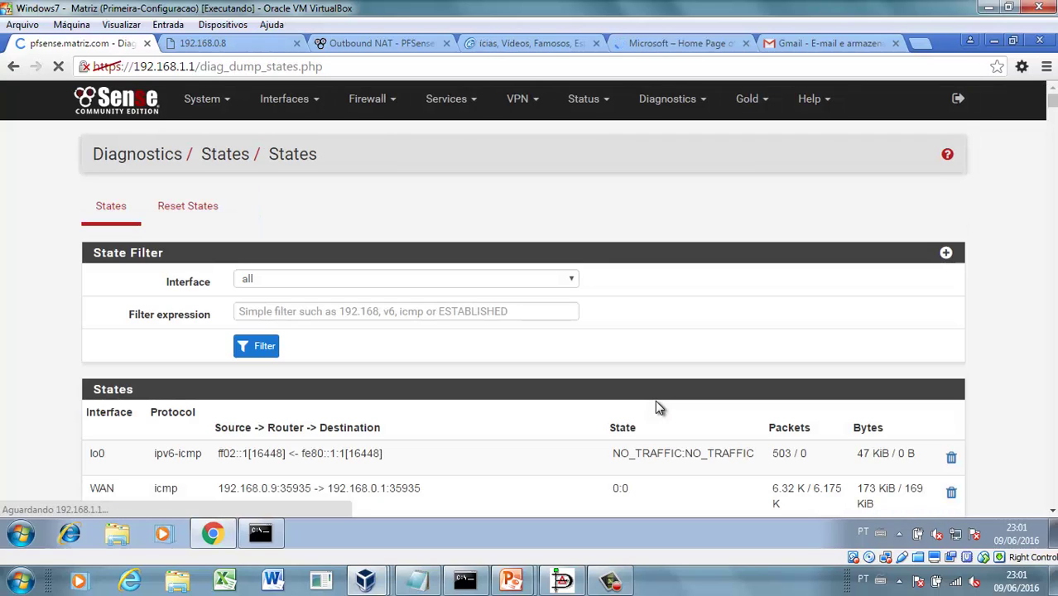
- Filter the state table by the WAN interface and the expression ESTABLISHED
scroll(655, 400, "down", 1)
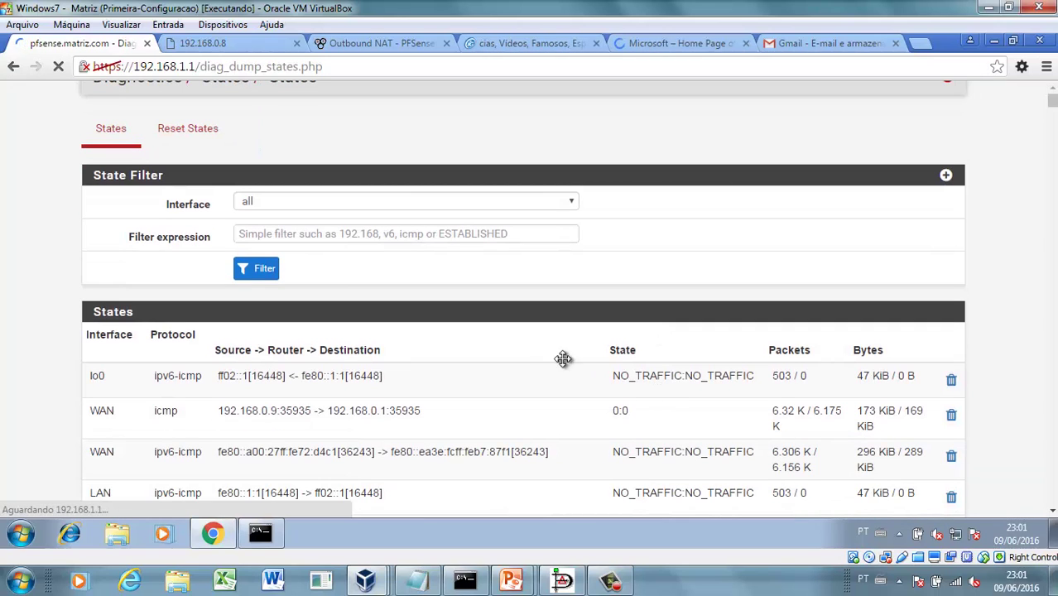
left_click(570, 207)
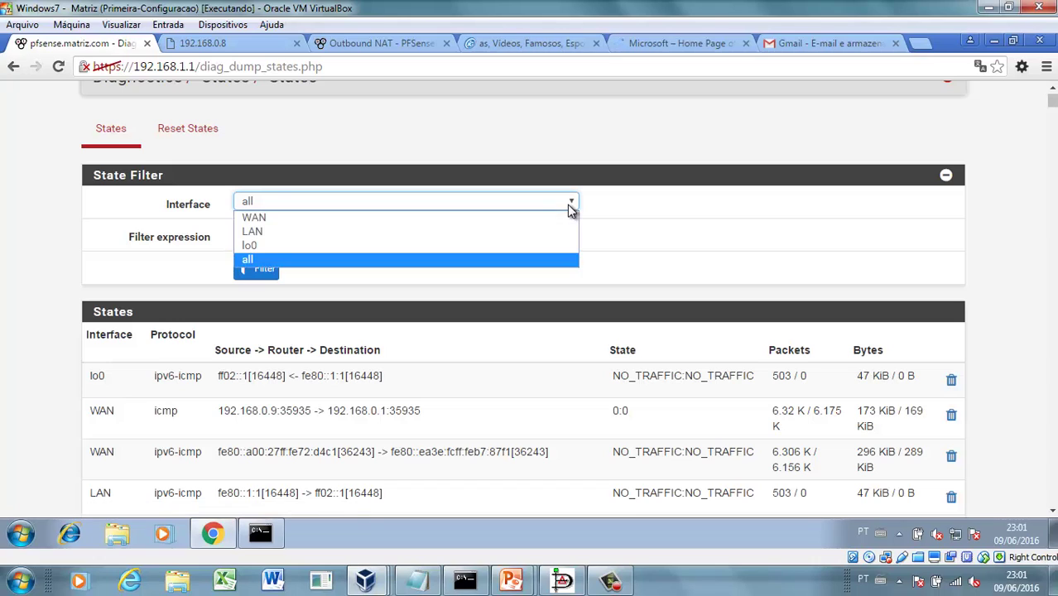
left_click(448, 219)
left_click(471, 233)
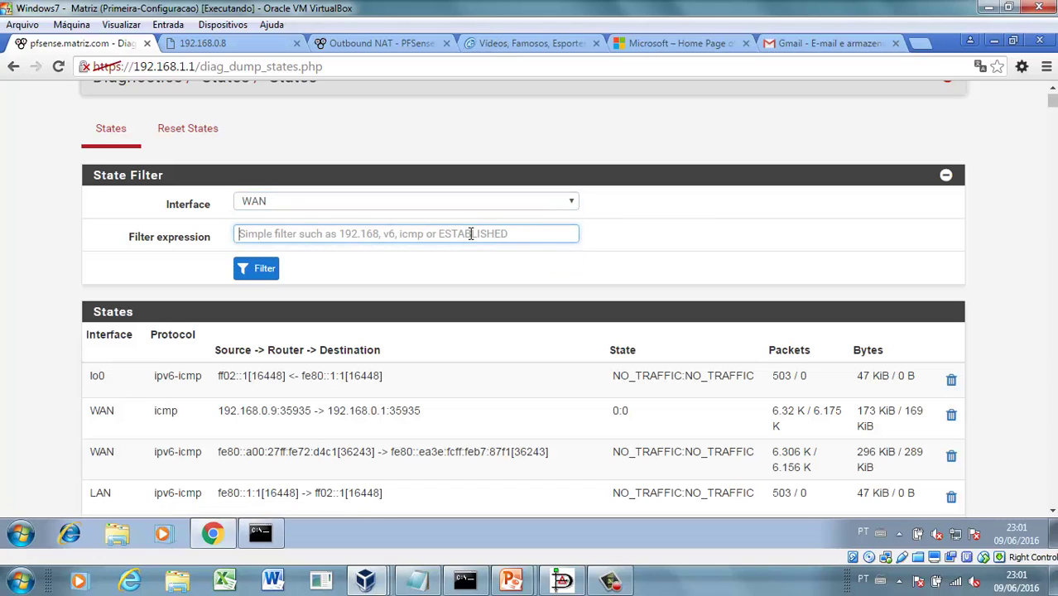
type("ES")
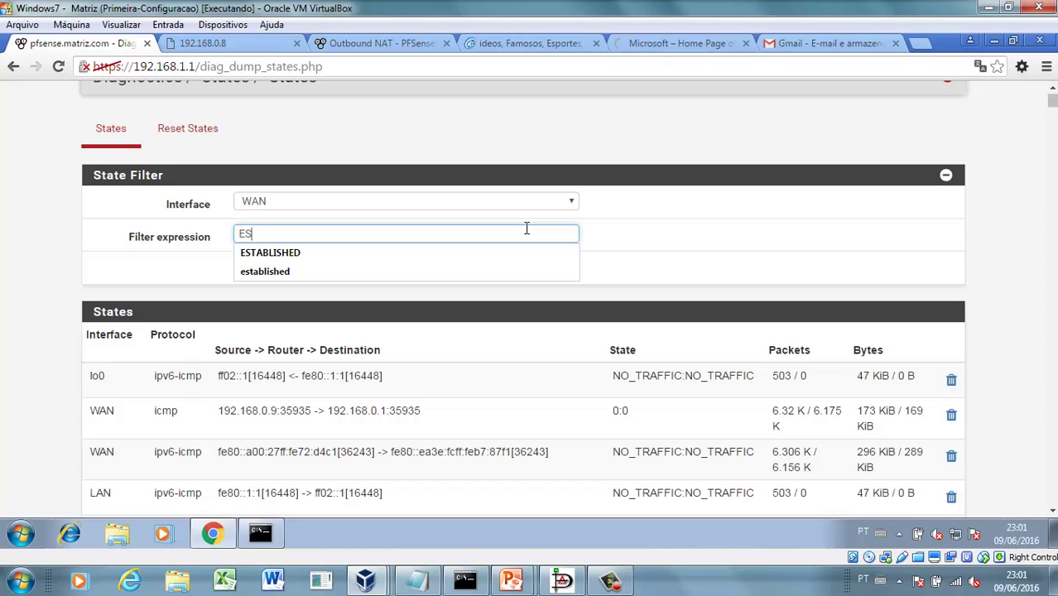
left_click(311, 253)
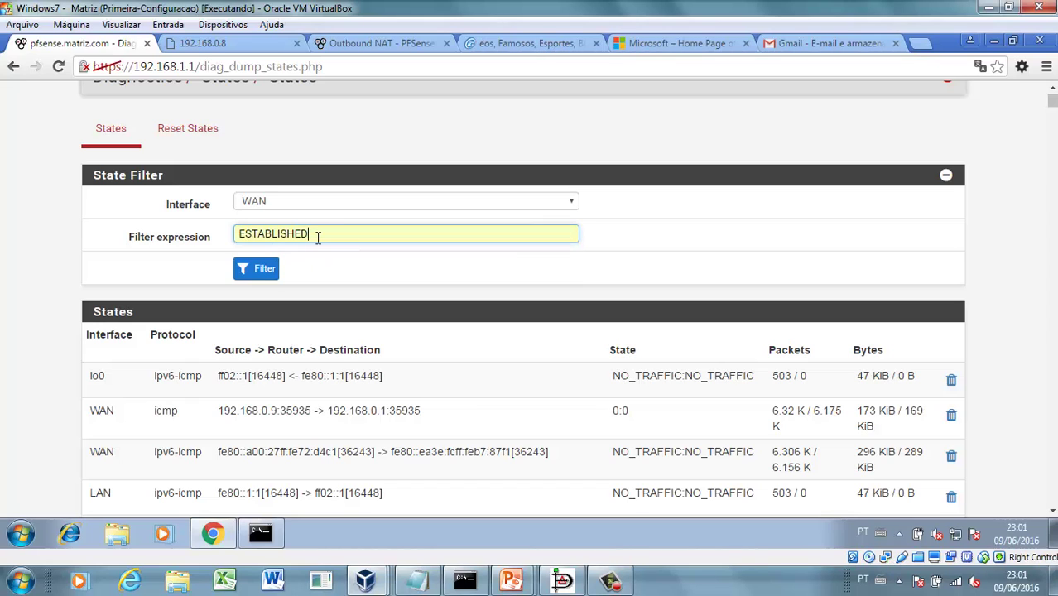
left_click(260, 268)
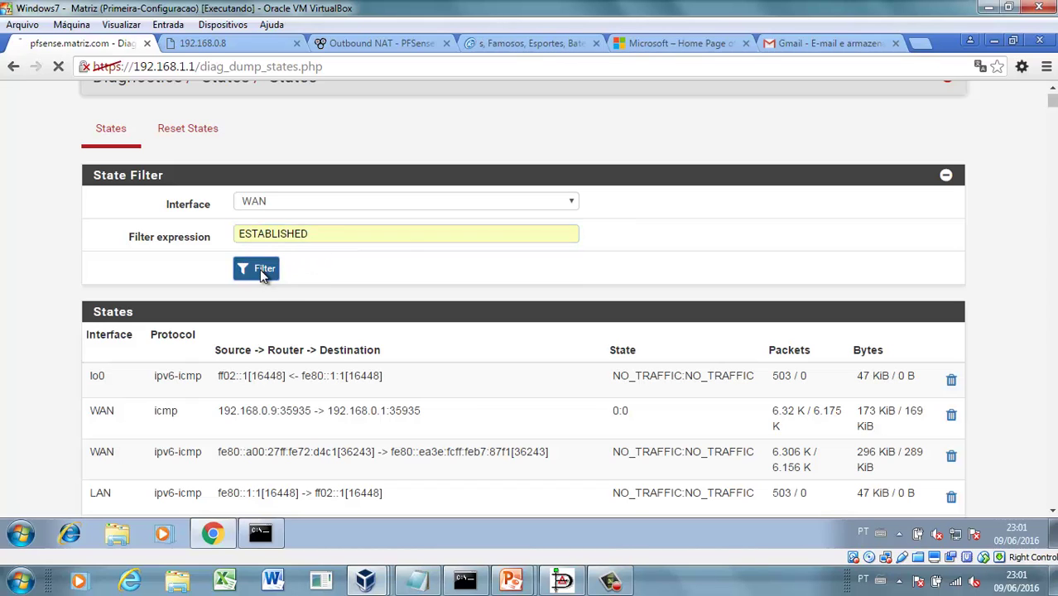
- Look through the WAN state entries filtered by ESTABLISHED and return to the start of the table
scroll(286, 285, "down", 8)
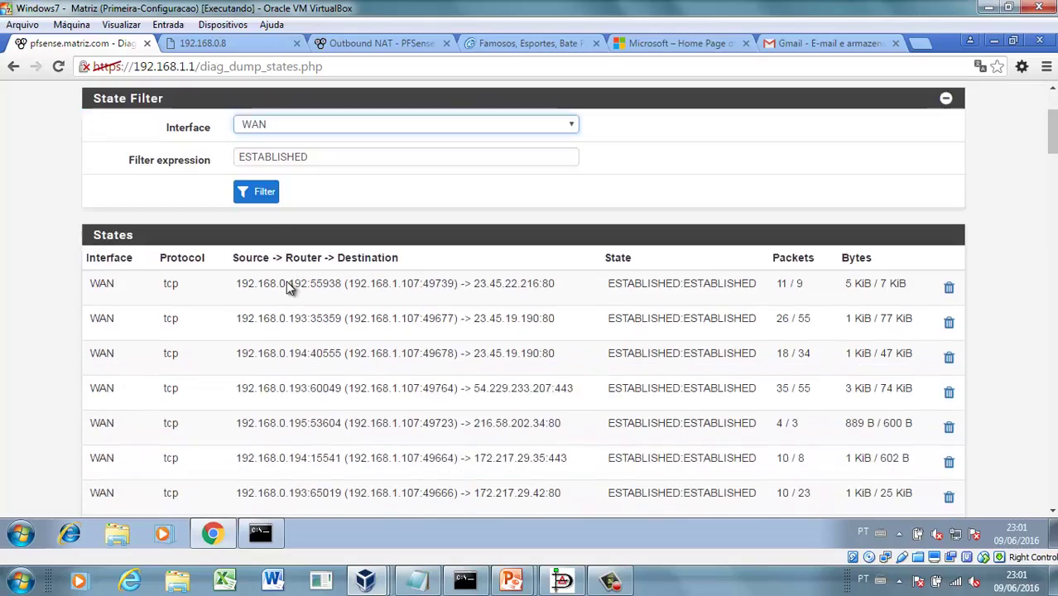
scroll(289, 282, "down", 10)
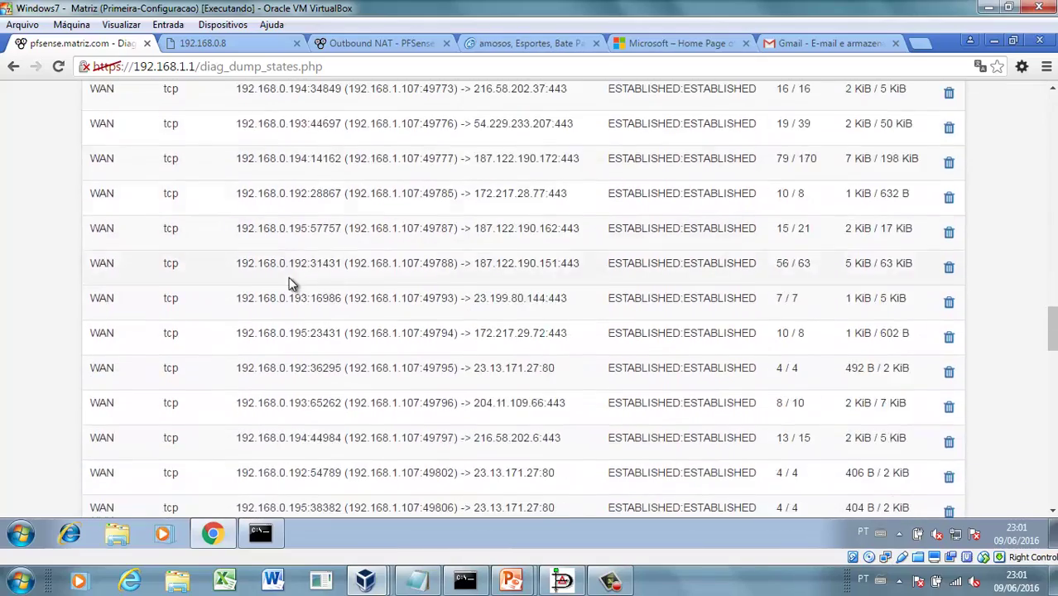
scroll(288, 276, "up", 20)
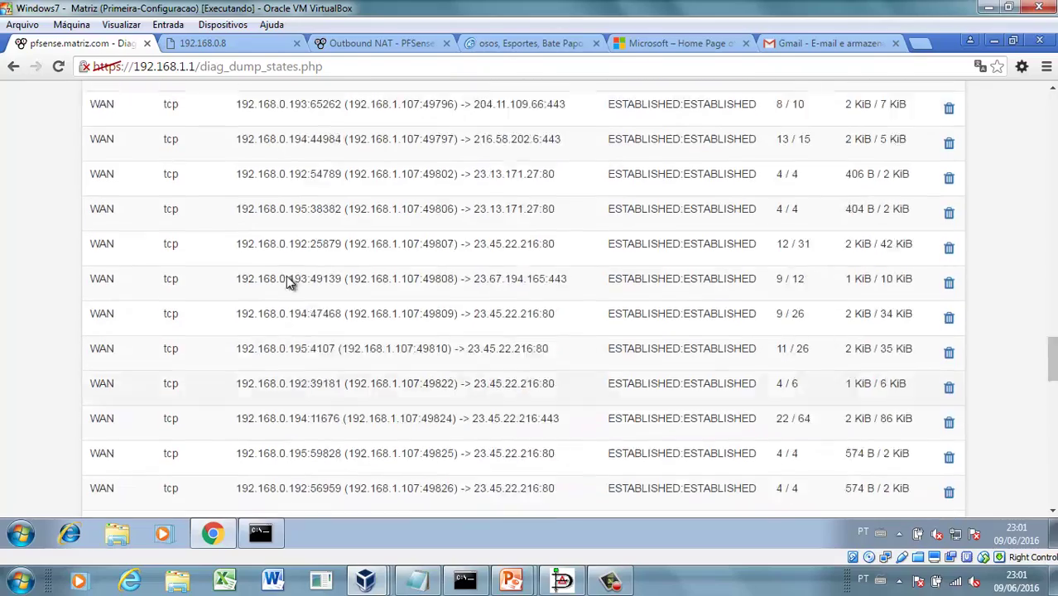
scroll(286, 275, "up", 10)
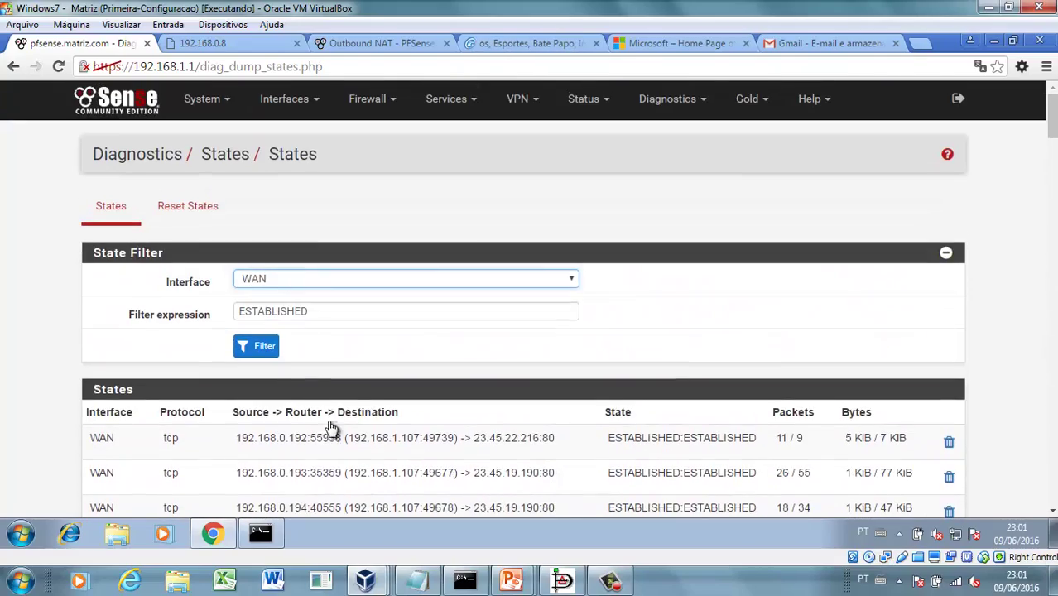
scroll(323, 381, "down", 2)
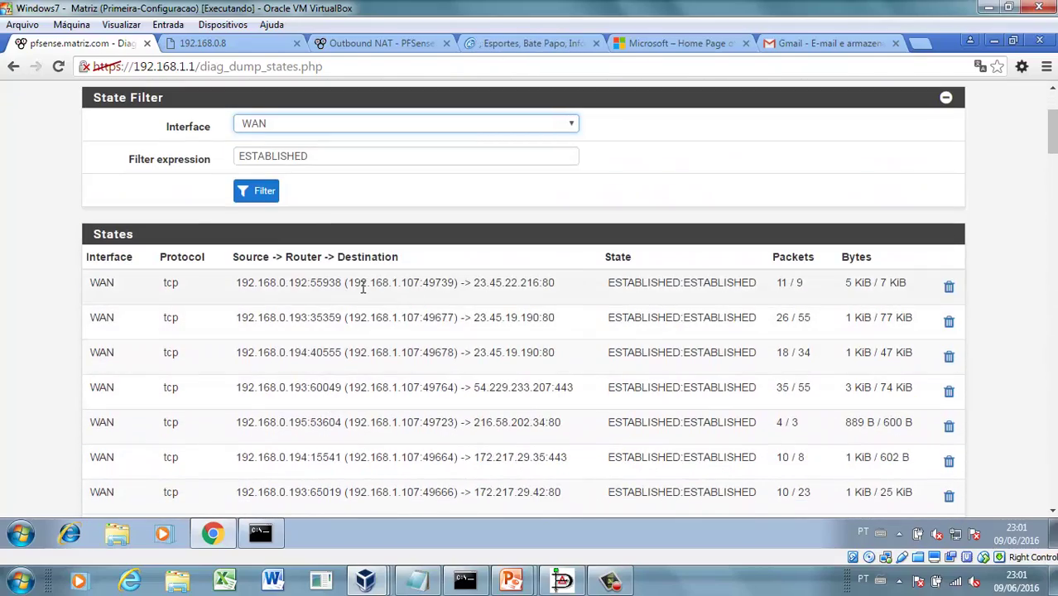
- Examine the first state entry's internal address and port, destination address and port, and translated source address and port
left_click_drag(348, 283, 422, 282)
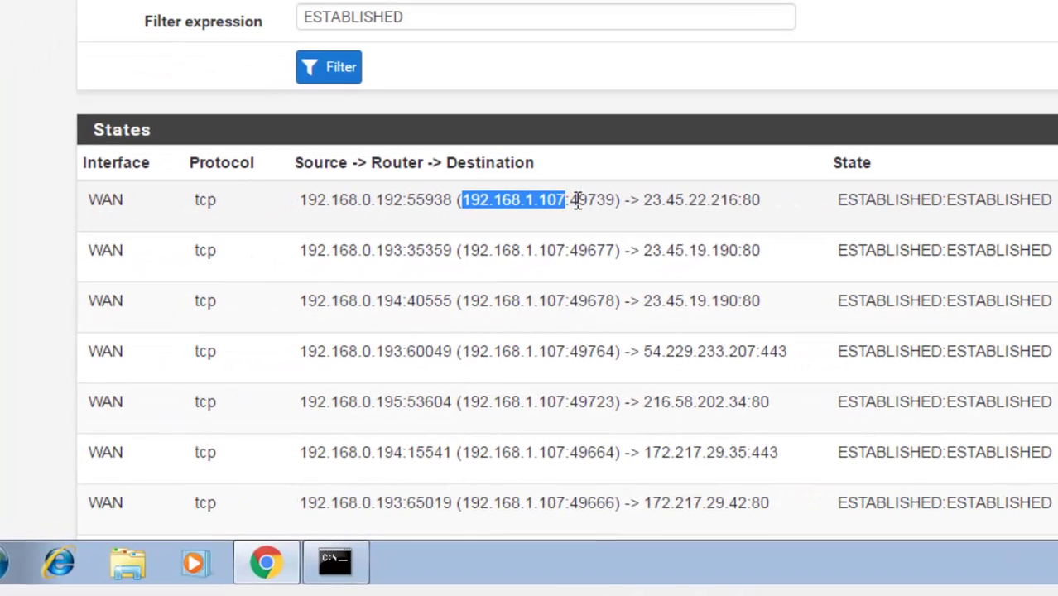
mouse_move(578, 201)
left_mouse_down()
mouse_move(615, 201)
mouse_move(577, 199)
left_mouse_up()
left_click(611, 199)
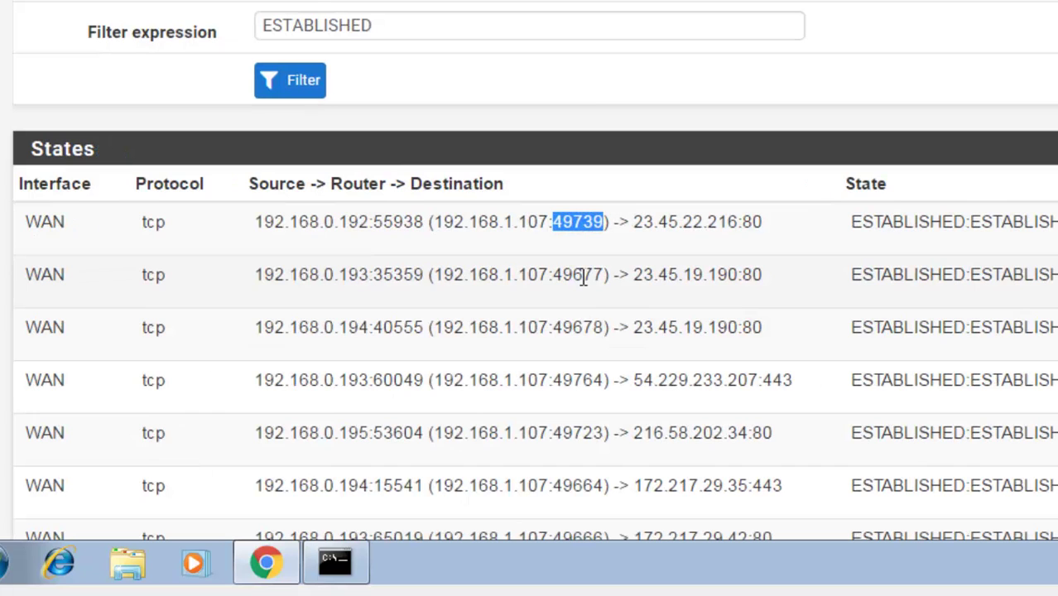
left_click(649, 228)
left_click_drag(636, 222, 743, 222)
left_click(764, 221)
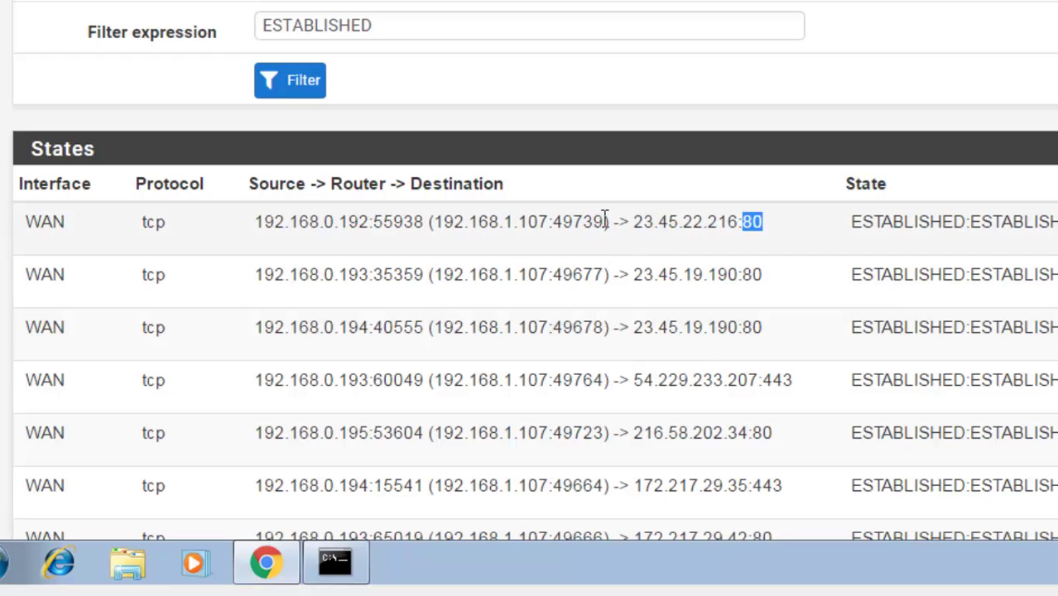
left_click_drag(605, 221, 441, 217)
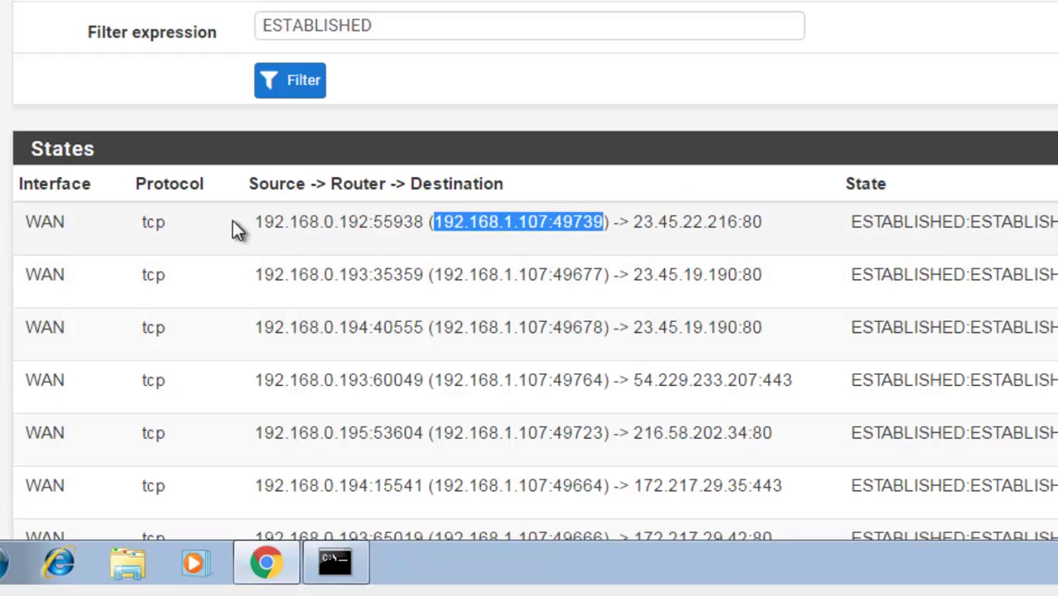
left_click_drag(260, 219, 425, 222)
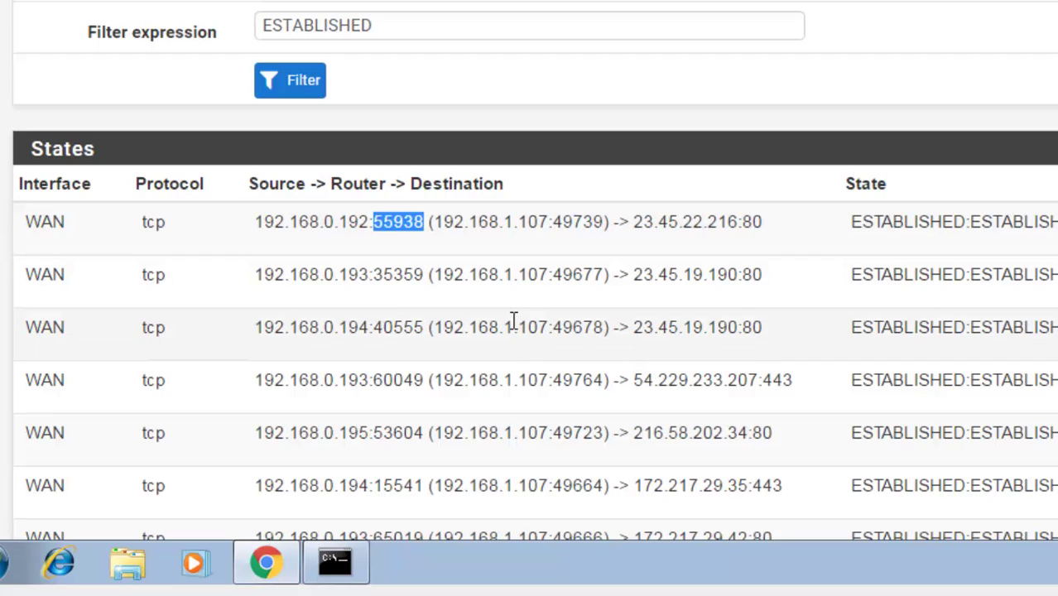
- Compare the translated source addresses of successive WAN state entries to check the Round Robin rotation
left_click_drag(372, 274, 351, 275)
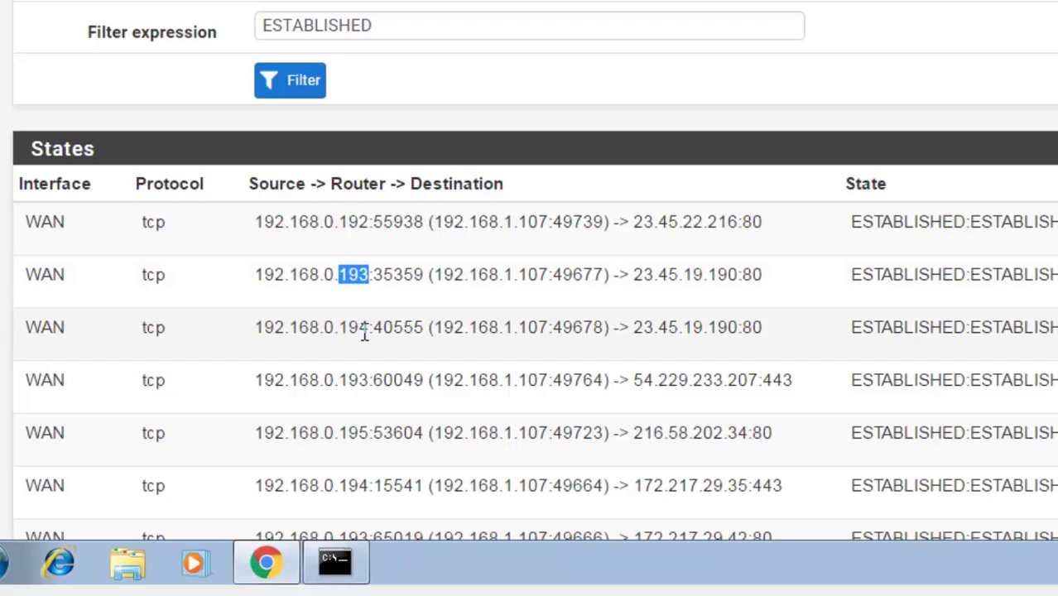
left_click_drag(370, 327, 339, 327)
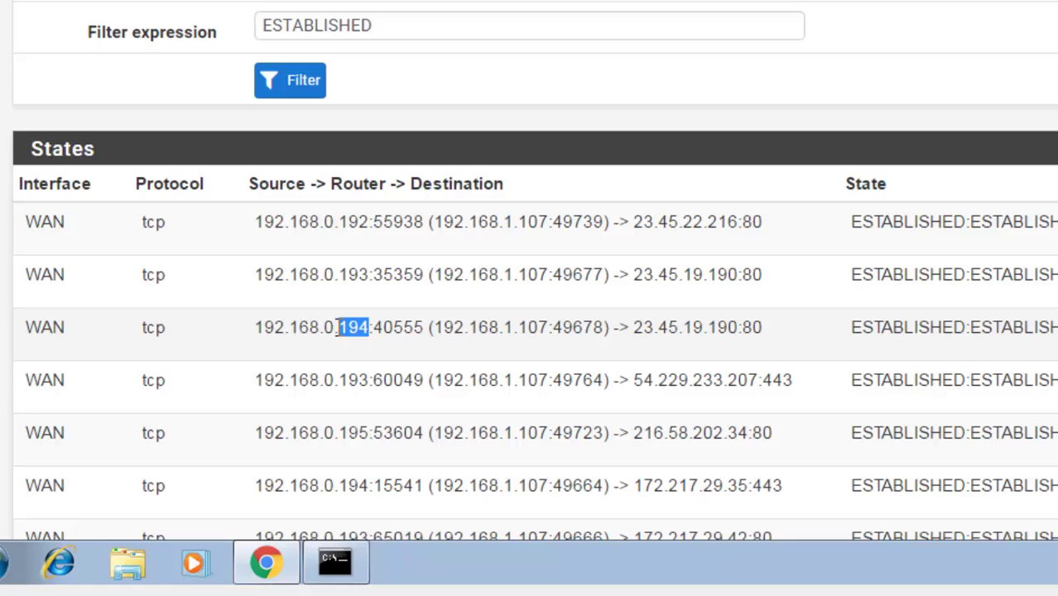
left_click_drag(375, 380, 334, 380)
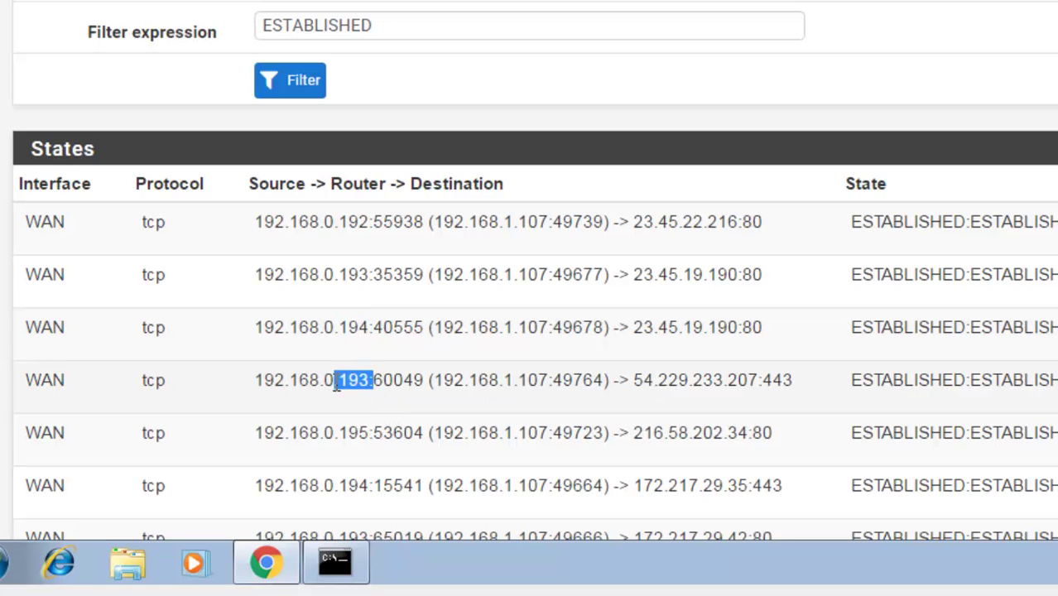
scroll(334, 380, "down", 3)
left_click_drag(370, 325, 338, 325)
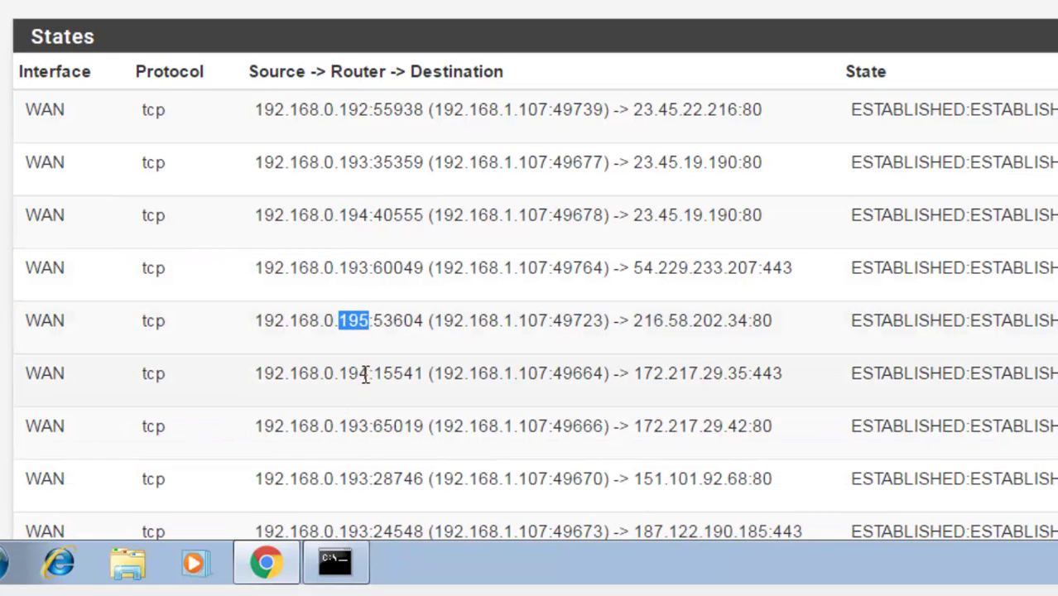
left_click_drag(370, 374, 339, 374)
scroll(348, 401, "down", 2)
scroll(344, 397, "down", 6)
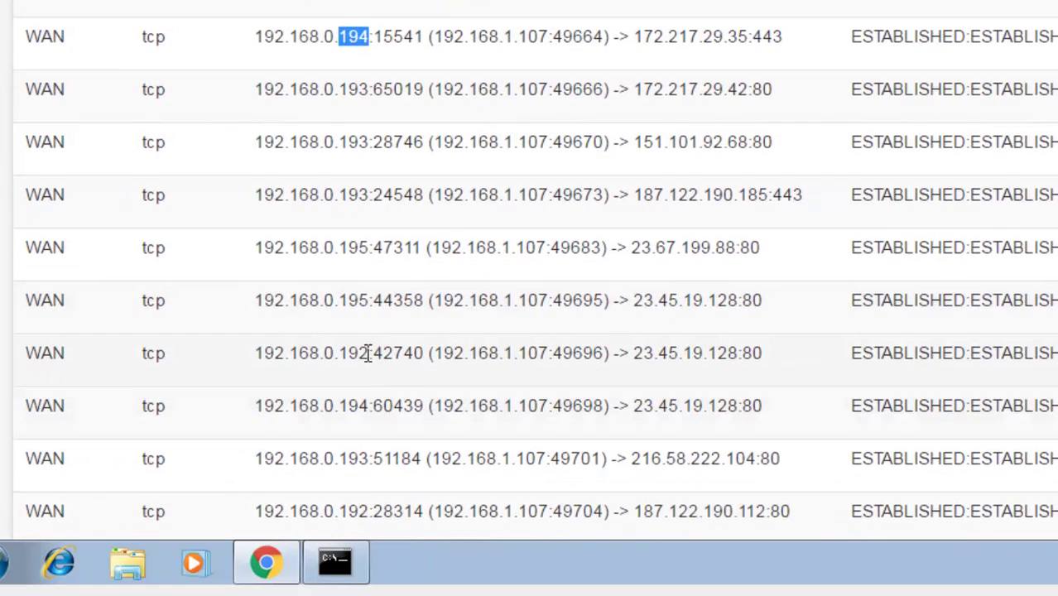
left_click_drag(368, 354, 353, 353)
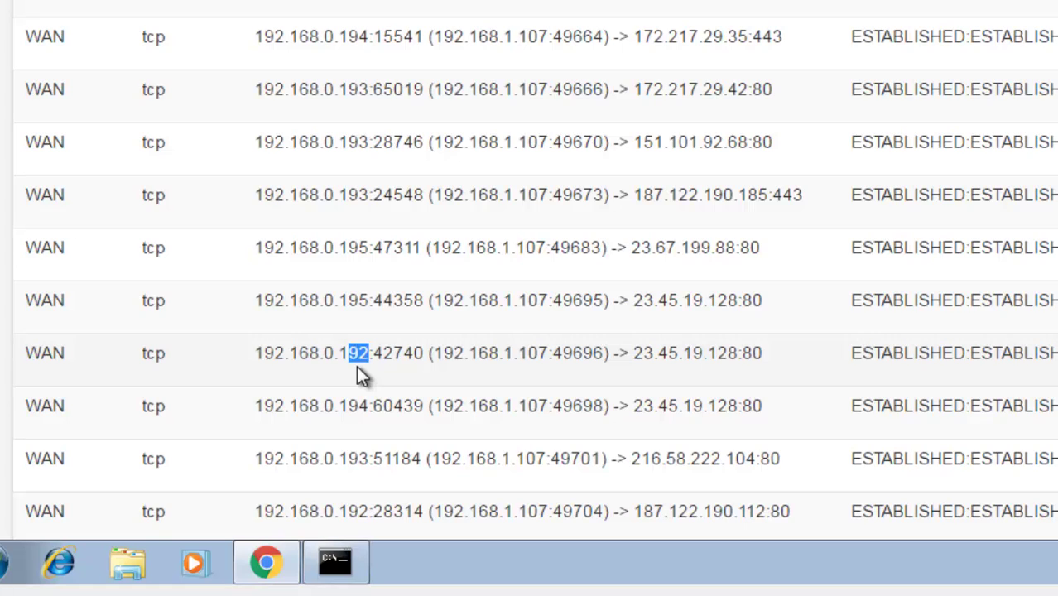
scroll(357, 368, "down", 3)
scroll(356, 375, "down", 3)
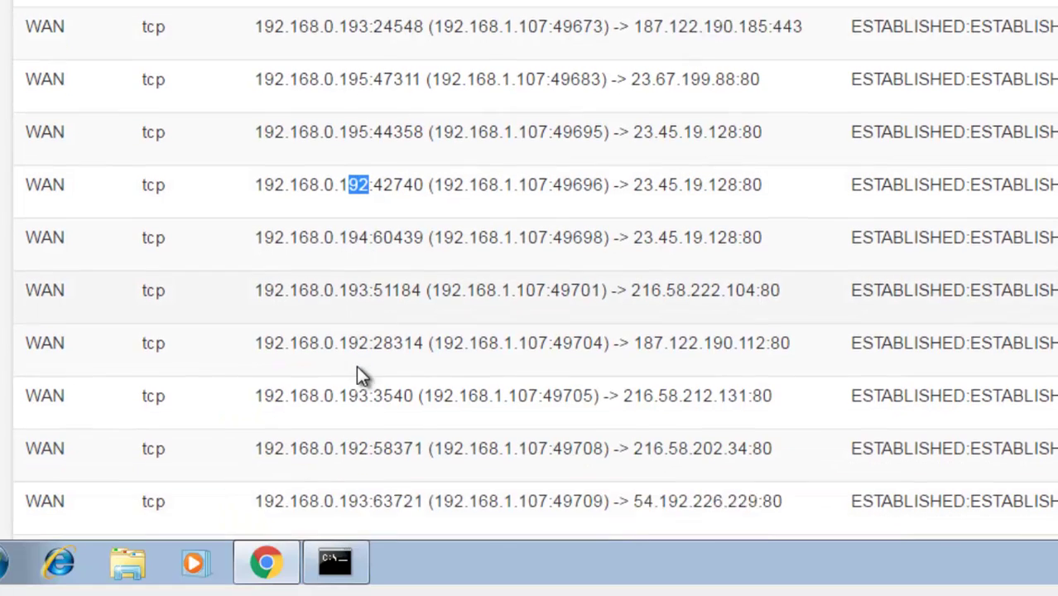
left_click_drag(372, 340, 286, 341)
- Review the remaining established WAN states down to the end of the table and return to the filter
scroll(410, 381, "down", 3)
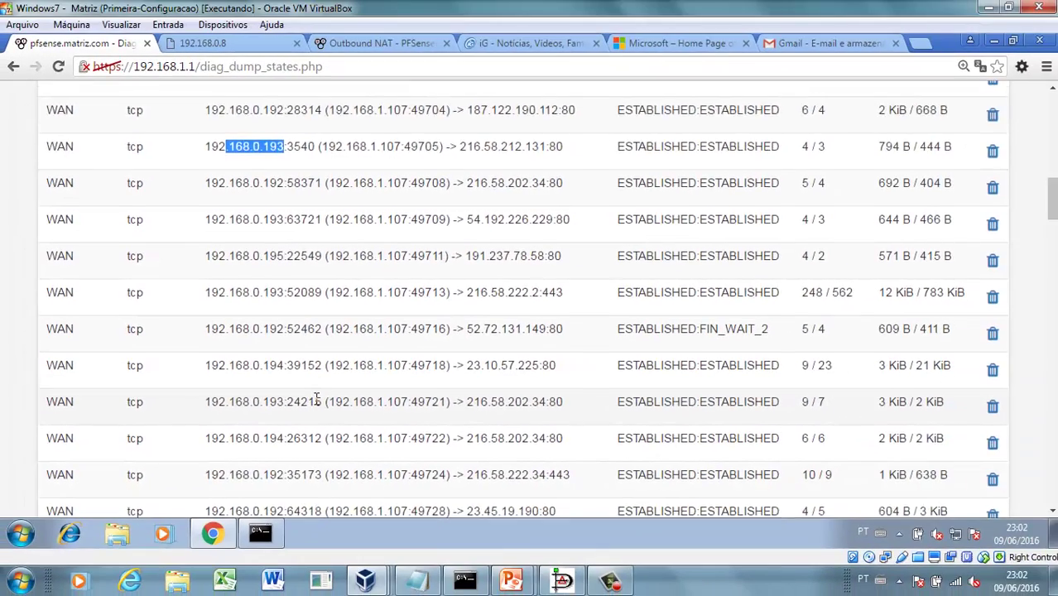
scroll(316, 399, "down", 2)
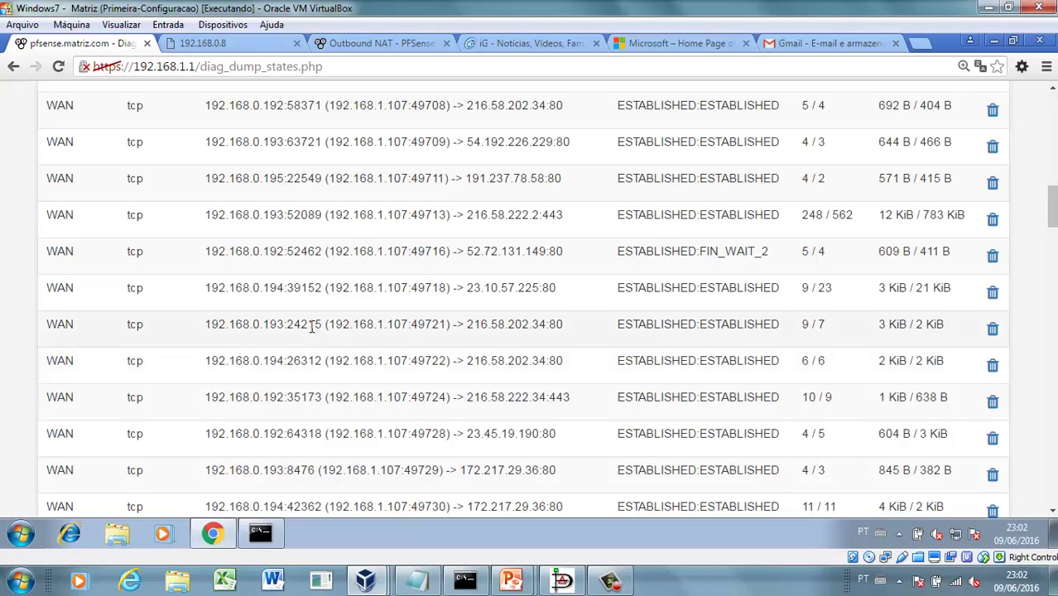
left_click_drag(310, 325, 218, 325)
scroll(303, 385, "down", 20)
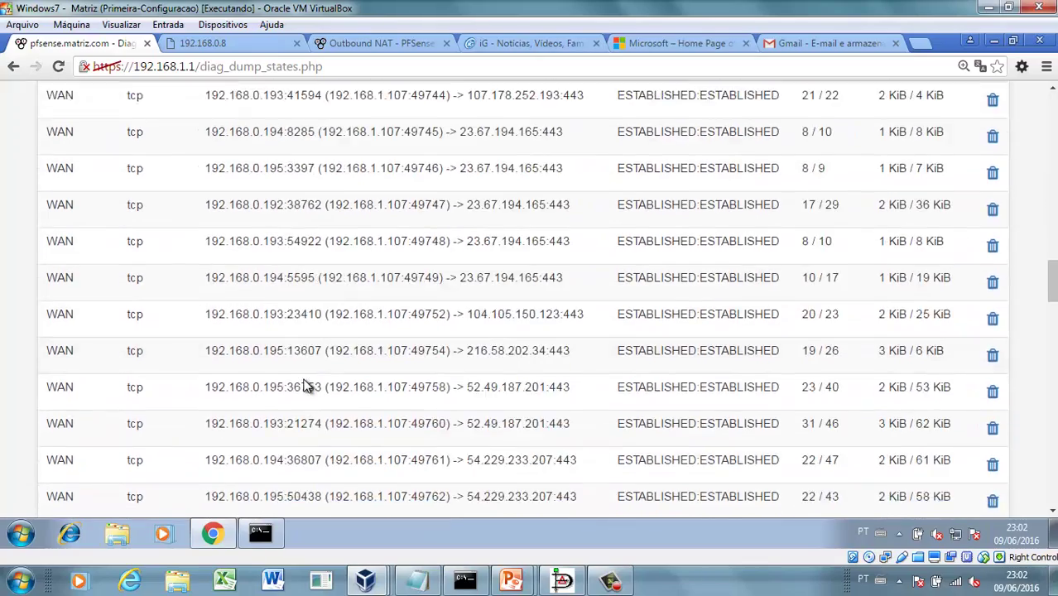
scroll(305, 379, "down", 10)
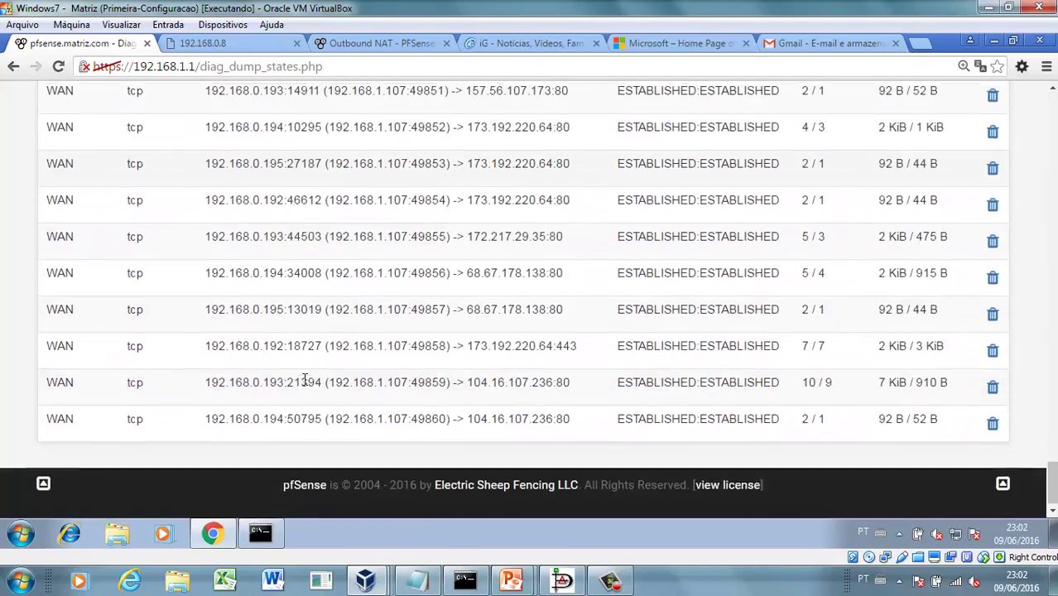
scroll(305, 379, "up", 18)
scroll(322, 372, "up", 20)
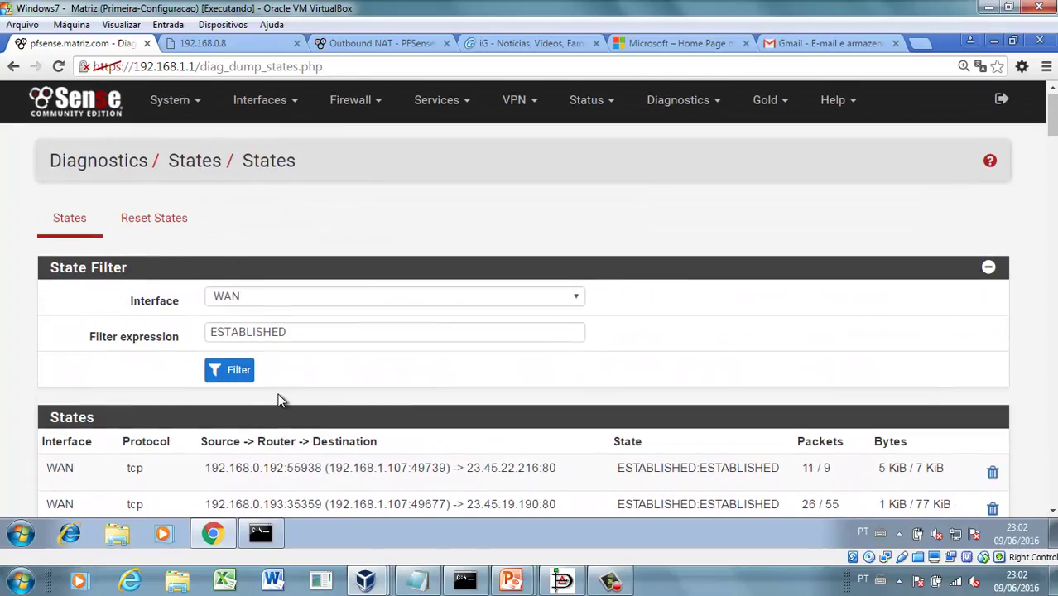
- Reset the firewall state table from the Reset States page and confirm the reset
scroll(279, 401, "down", 2)
scroll(279, 400, "up", 2)
scroll(447, 451, "down", 3)
scroll(504, 401, "up", 3)
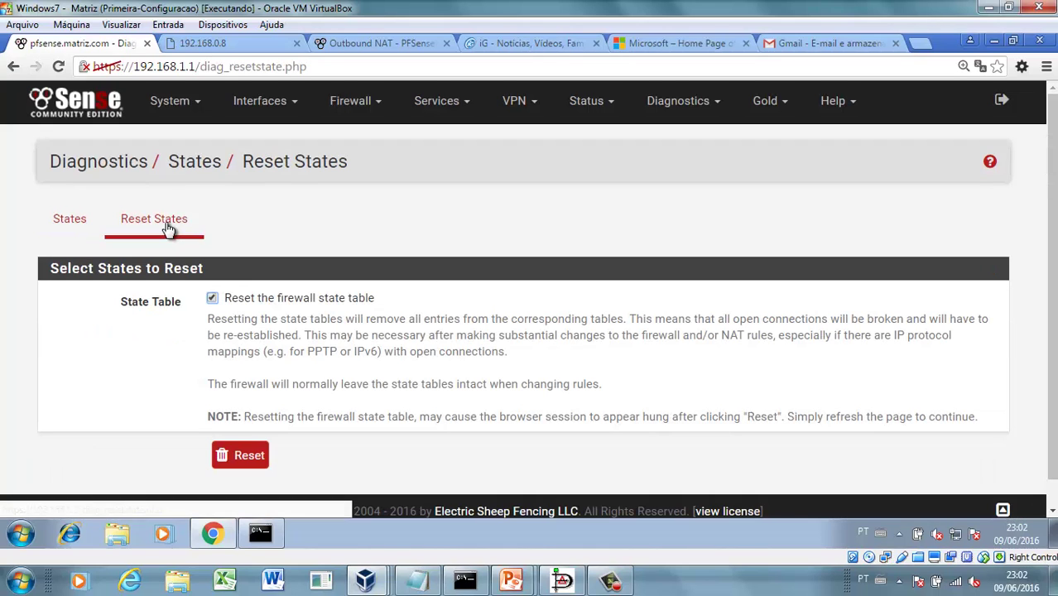
left_click(248, 462)
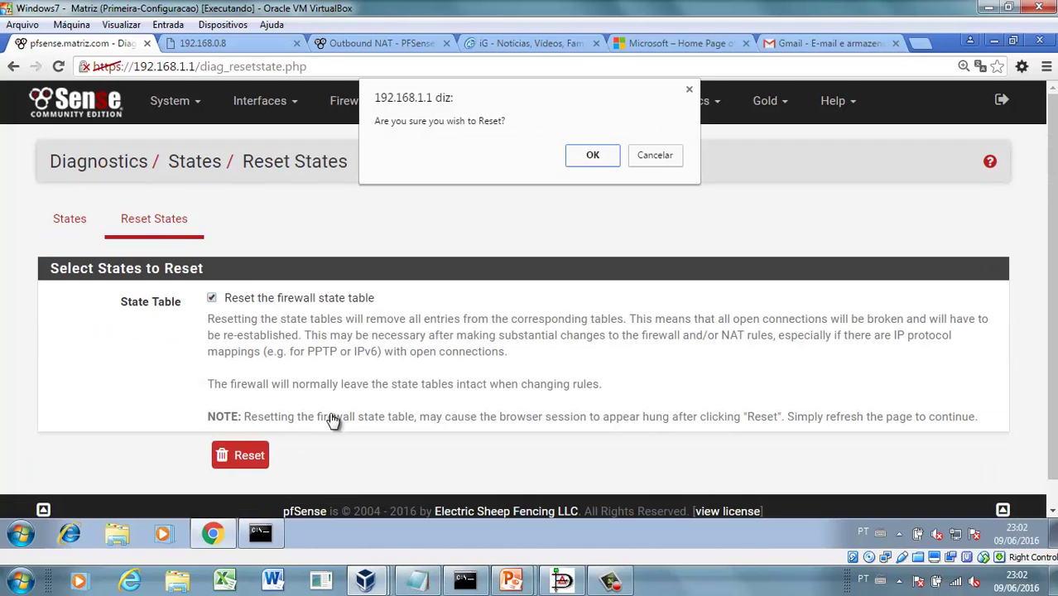
left_click(589, 155)
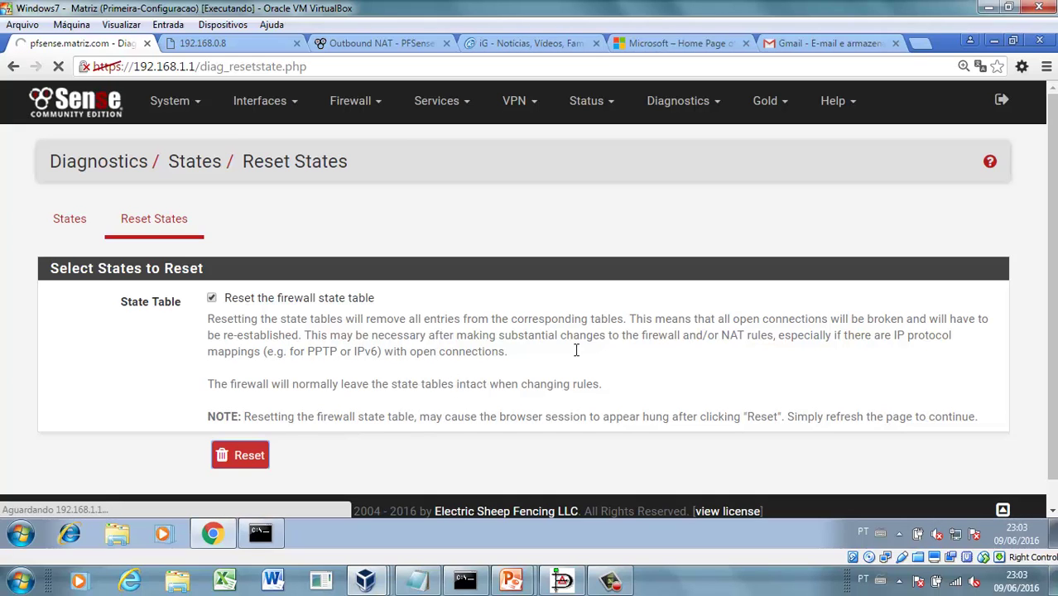
scroll(580, 369, "down", 1)
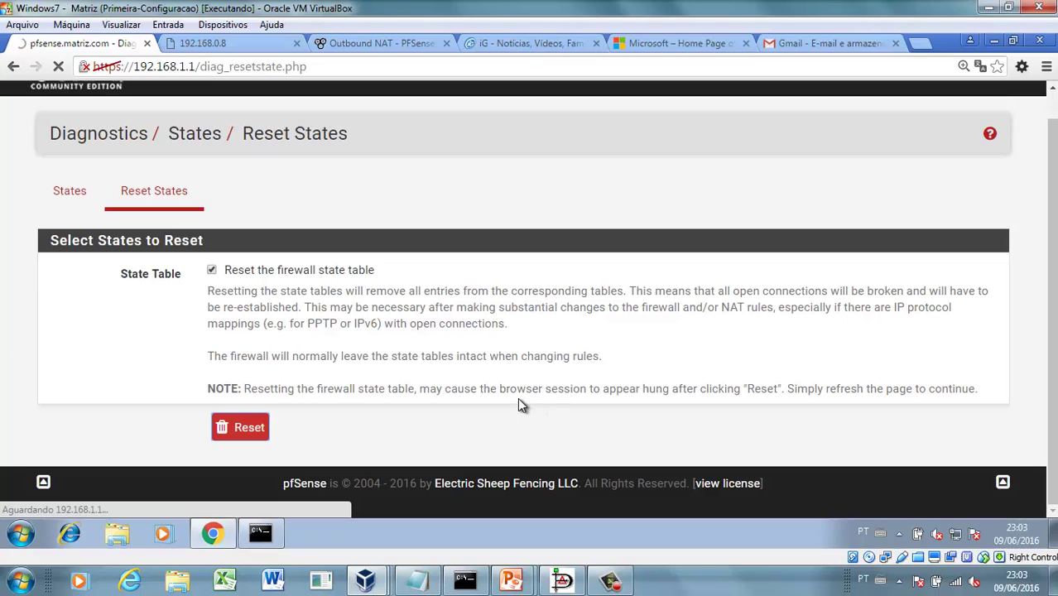
scroll(520, 404, "up", 1)
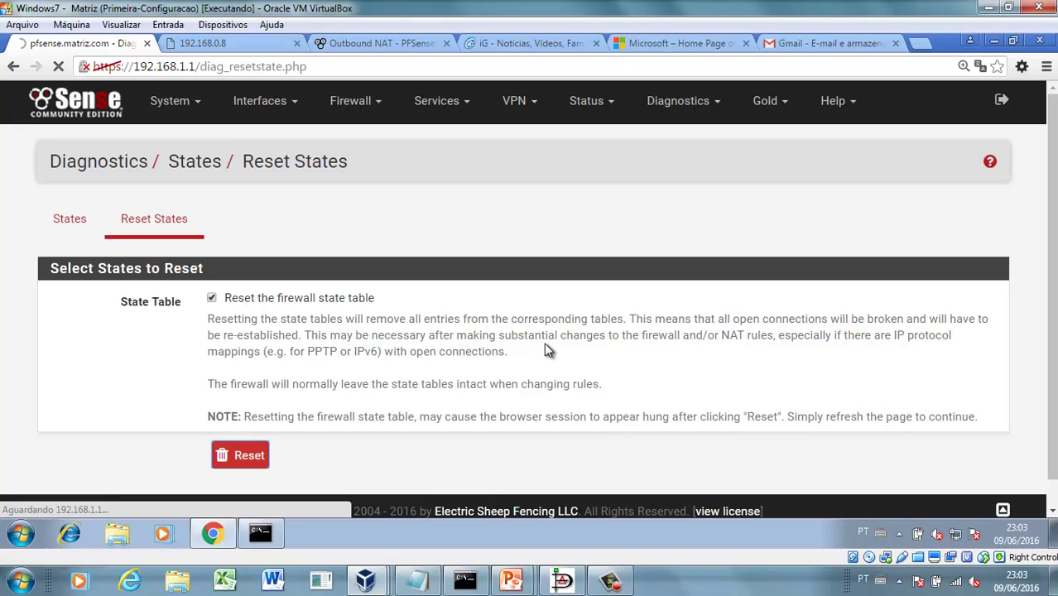
left_click(279, 101)
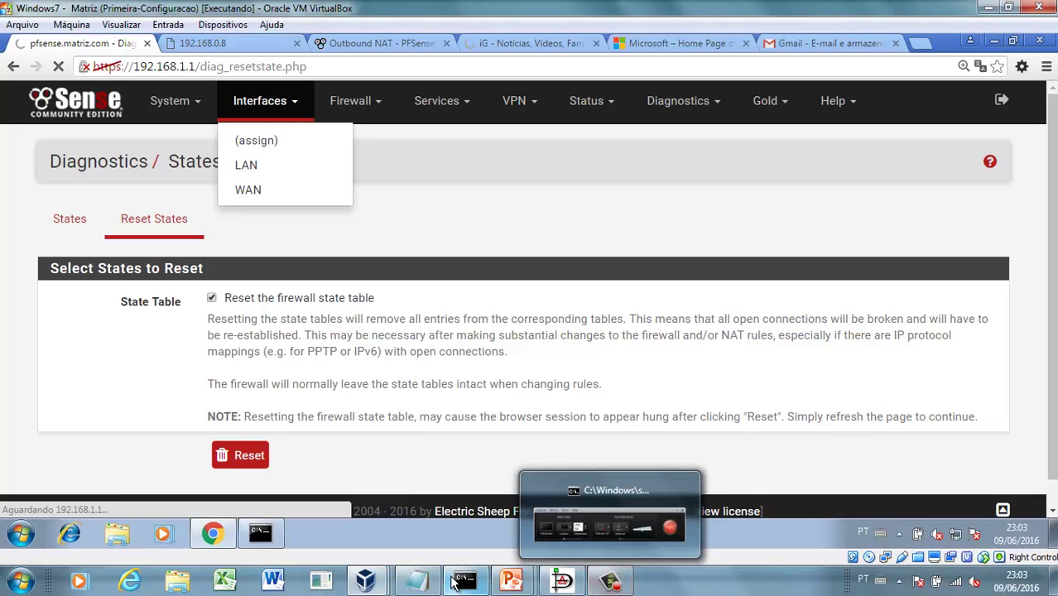
mouse_move(578, 592)
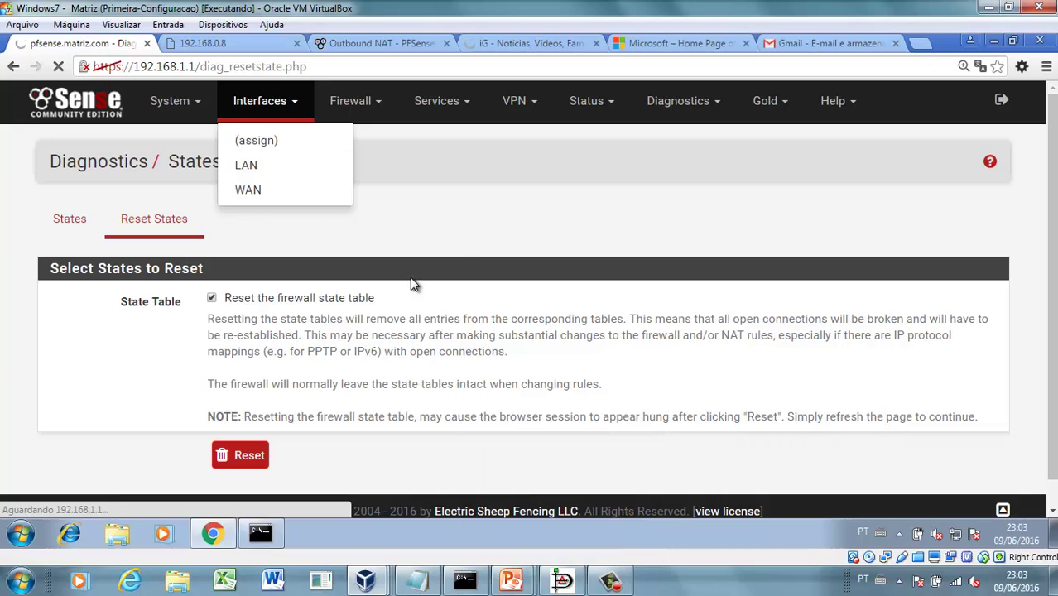
left_click(467, 232)
left_click(300, 104)
left_click(613, 392)
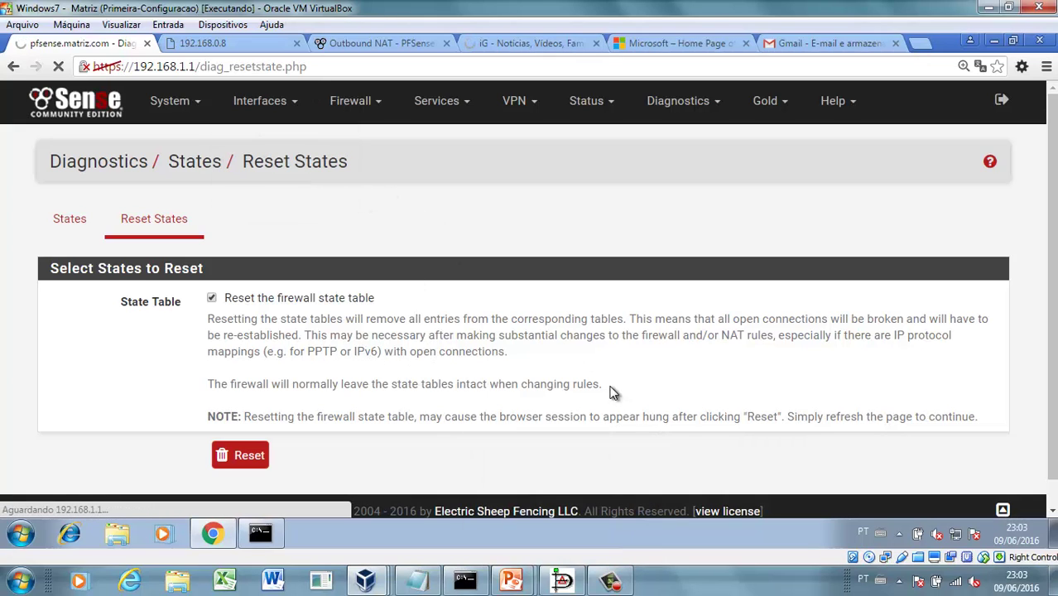
- Switch to the Dia network diagram to view the firewall's NAT addressing, and return to the pfSense virtual machine
left_click(562, 581)
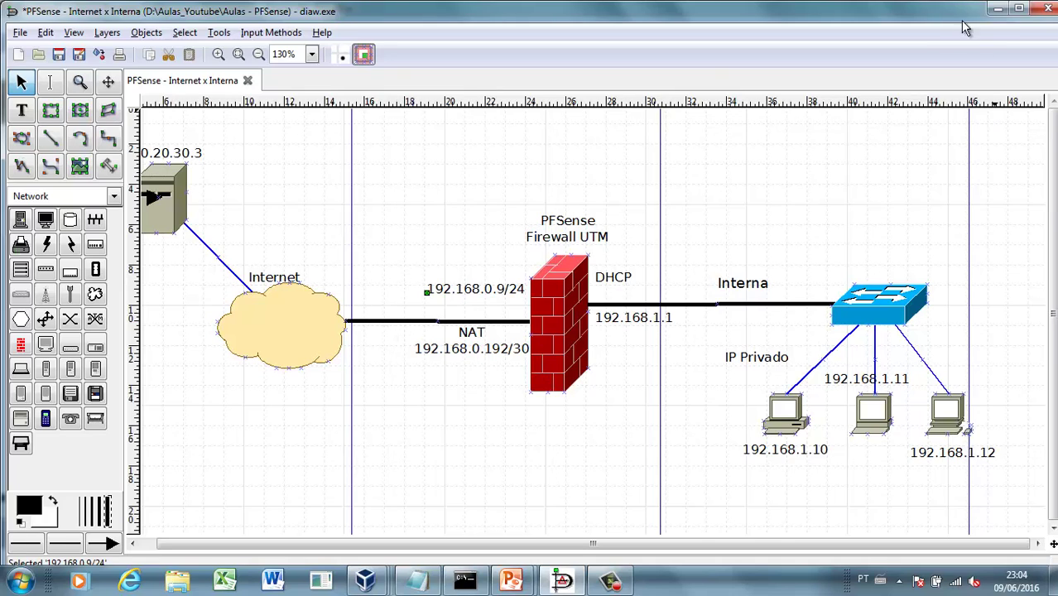
left_click(998, 9)
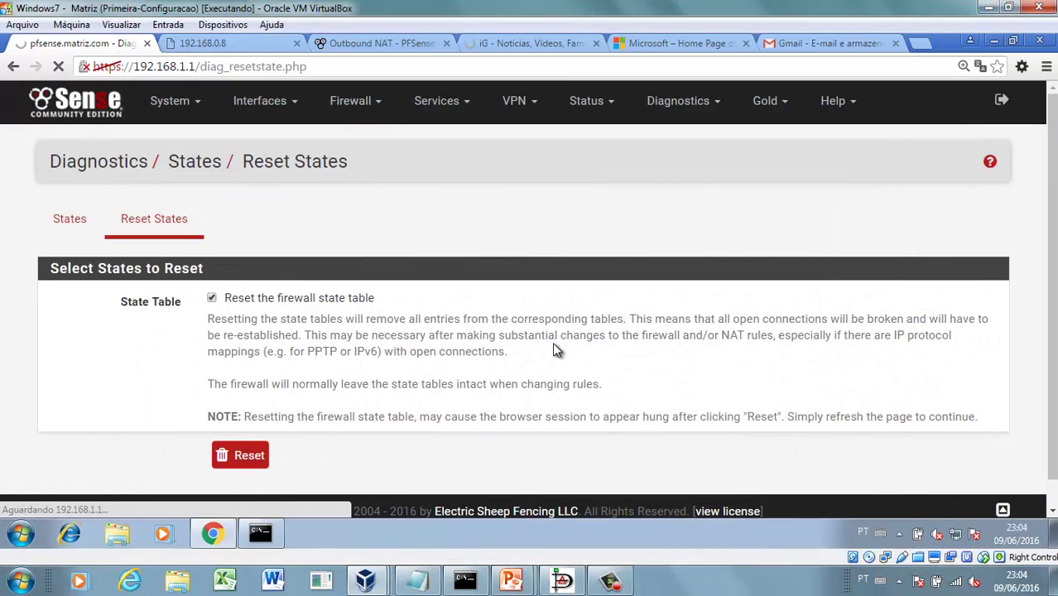
- Open the WAN interface settings and examine the Reserved Networks options for blocking private and bogon networks
left_click(296, 104)
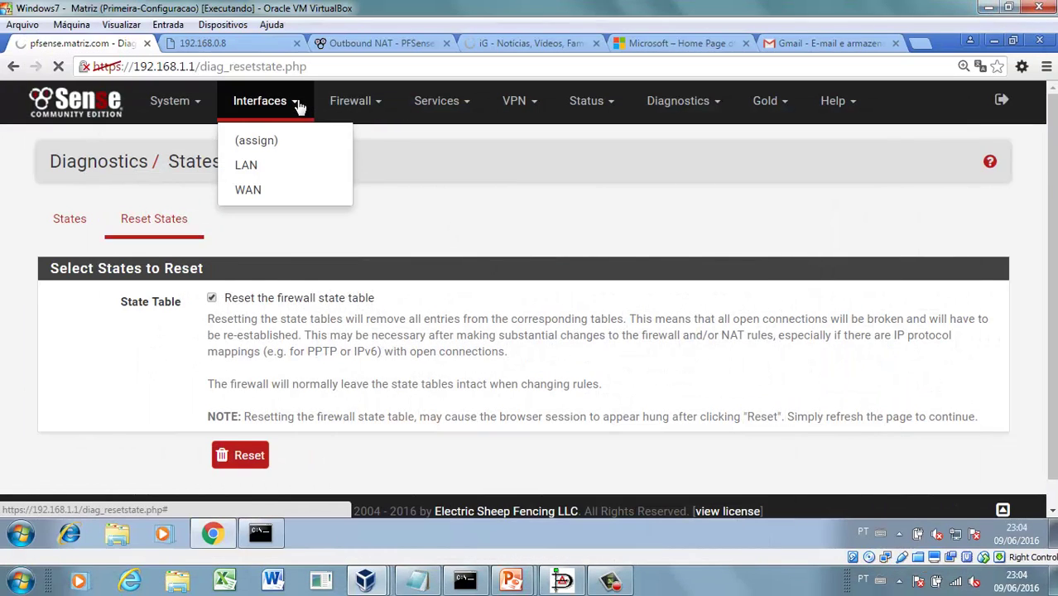
left_click(253, 194)
scroll(539, 340, "down", 10)
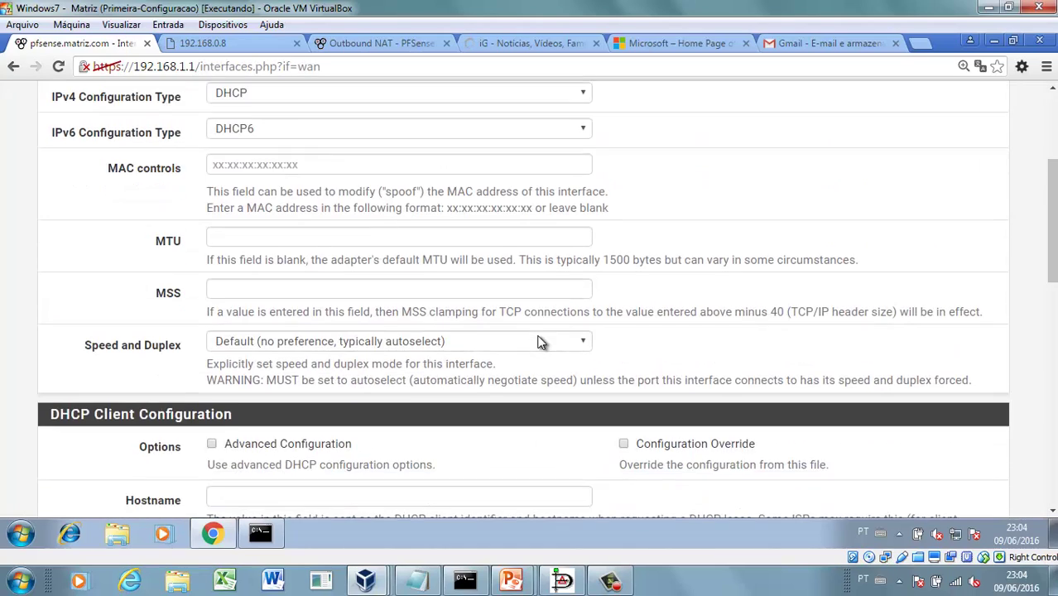
scroll(538, 341, "down", 3)
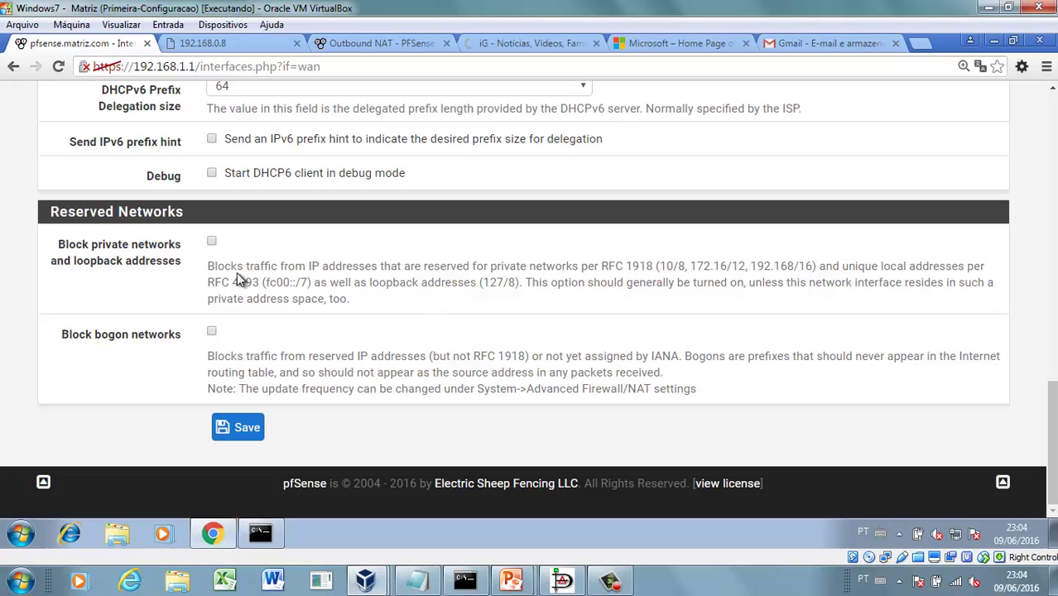
left_click(212, 242)
left_click(213, 332)
left_click(213, 242)
scroll(333, 425, "up", 15)
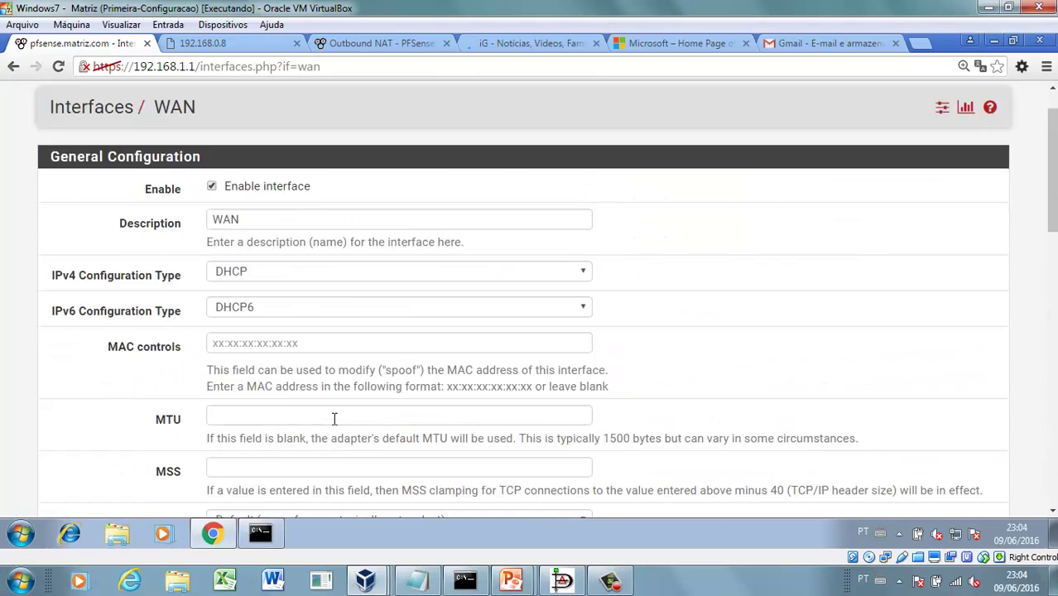
scroll(373, 406, "up", 1)
- Open the firewall's States diagnostics page from the WAN interface settings
left_click(589, 101)
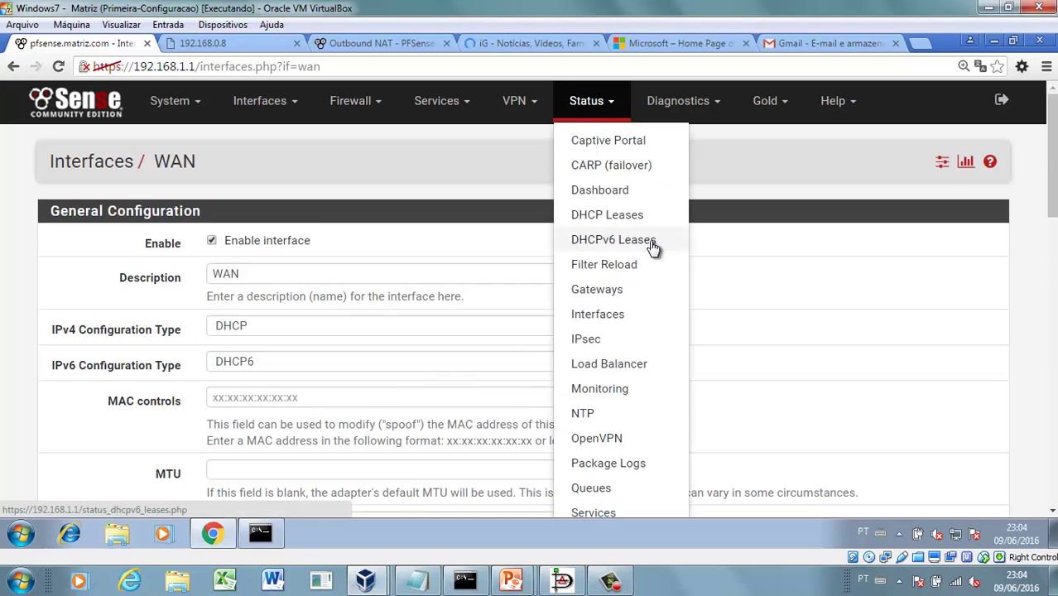
scroll(654, 246, "down", 3)
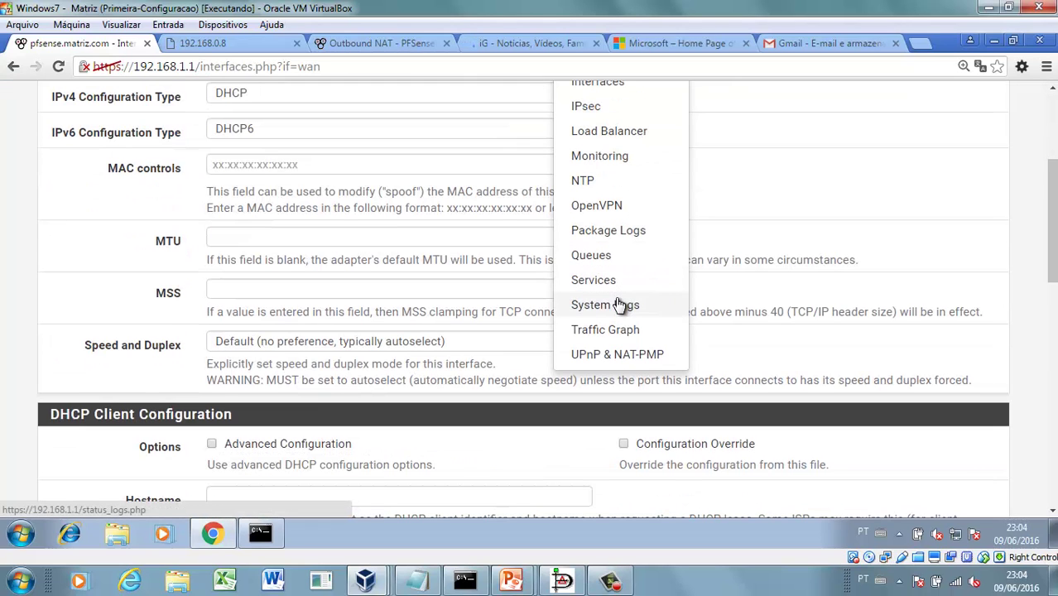
scroll(729, 259, "up", 3)
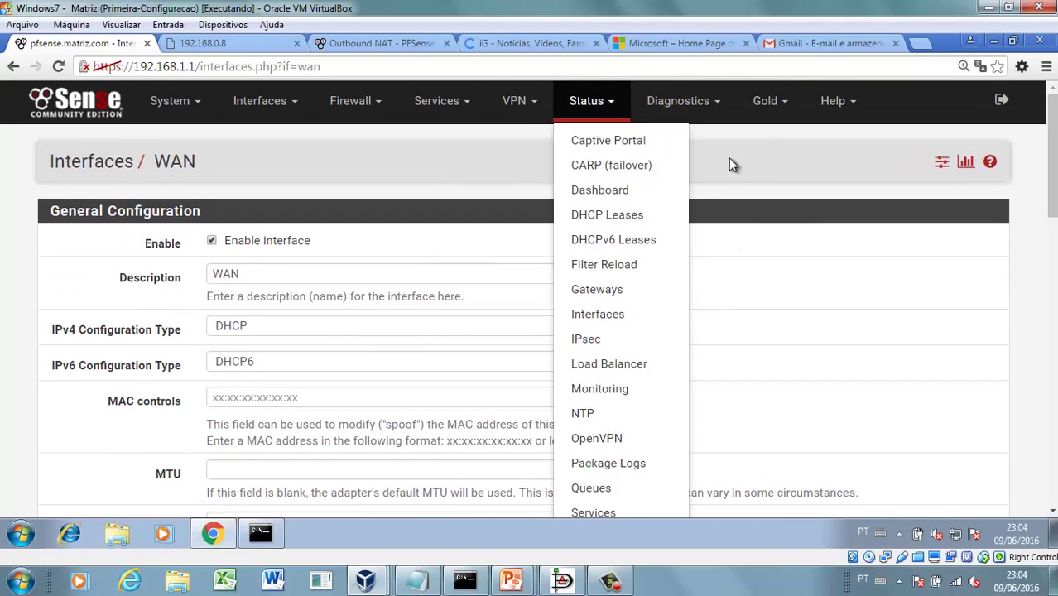
left_click(681, 101)
scroll(799, 313, "down", 3)
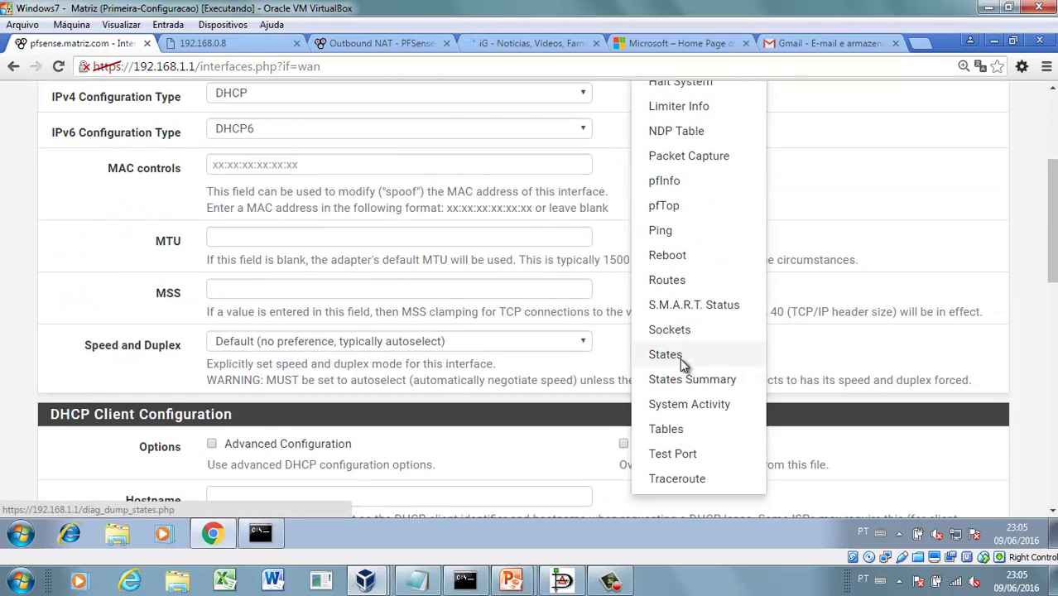
left_click(680, 358)
scroll(680, 357, "down", 3)
scroll(345, 307, "up", 3)
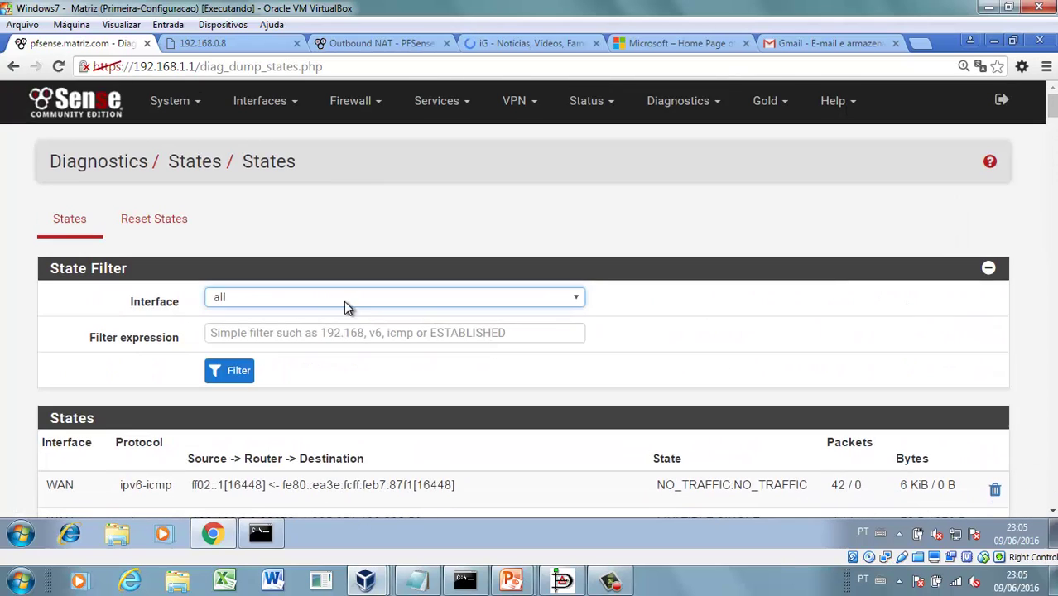
- Filter the states by the WAN interface and the expression ESTABLISHED, and review the resulting source, router and destination entries
left_click(336, 310)
left_click(332, 320)
left_click(337, 326)
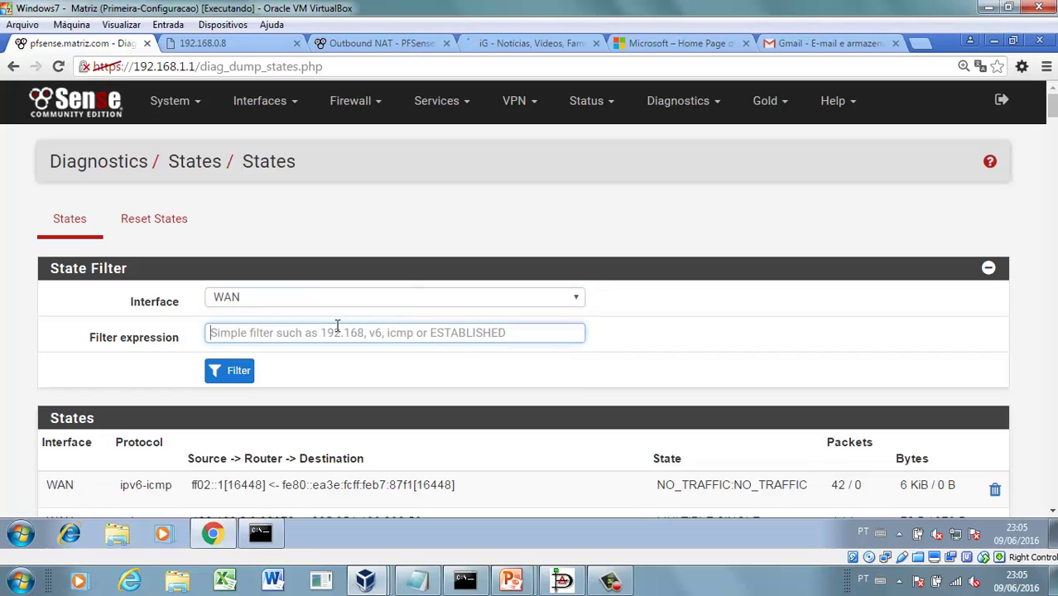
type("DE")
key("BackSpace")
key("BackSpace")
type("ES")
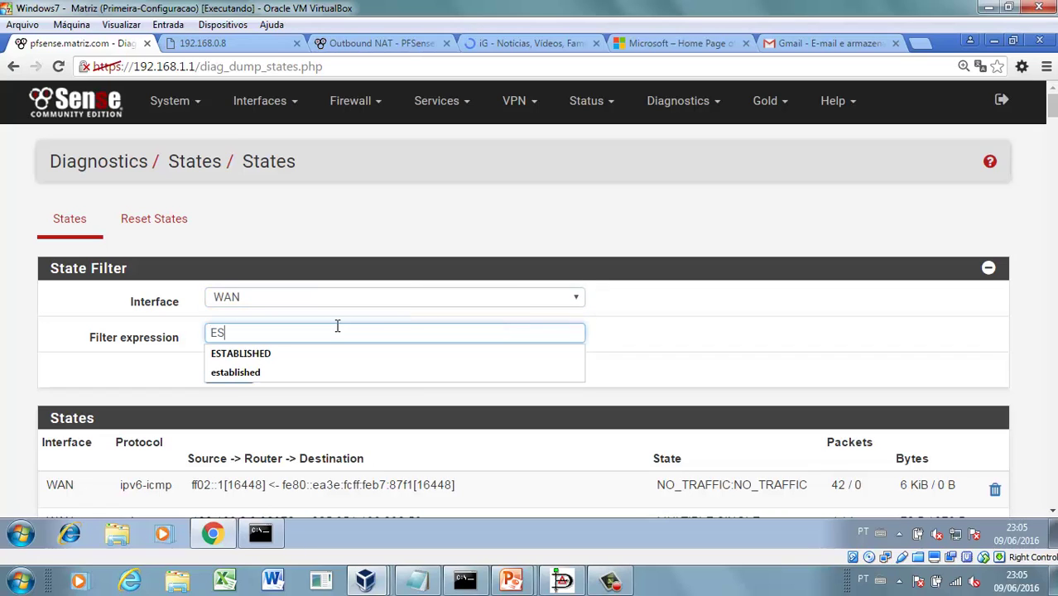
key("Down")
key("Return")
left_click(233, 372)
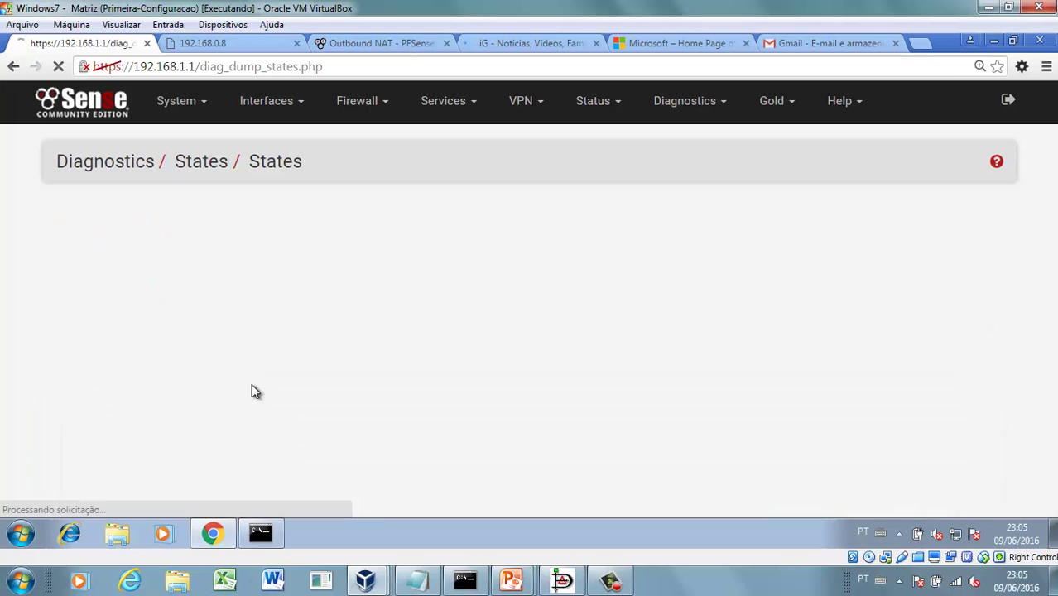
scroll(293, 405, "down", 3)
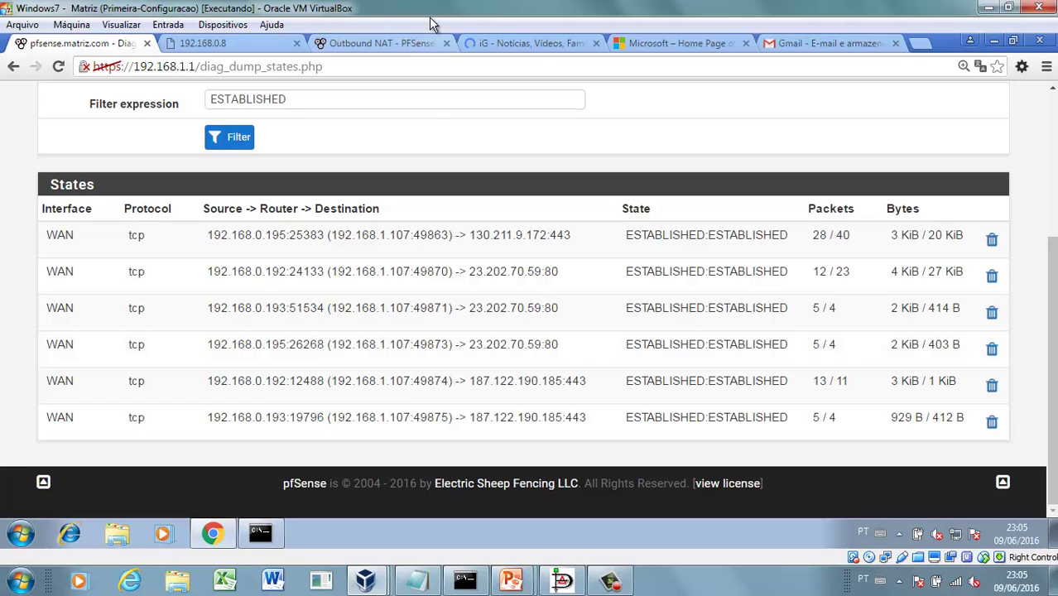
- Check the open iG, Microsoft, Gmail and 192.168.0.8 pages, and switch to the PowerPoint slide show on Internet sharing
left_click(534, 42)
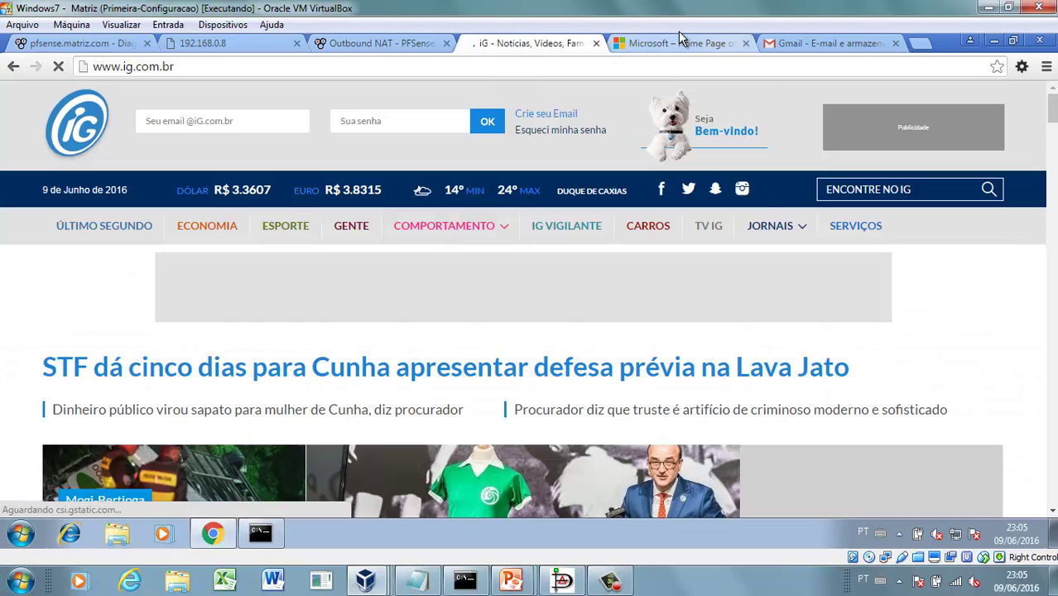
left_click(681, 44)
left_click(795, 43)
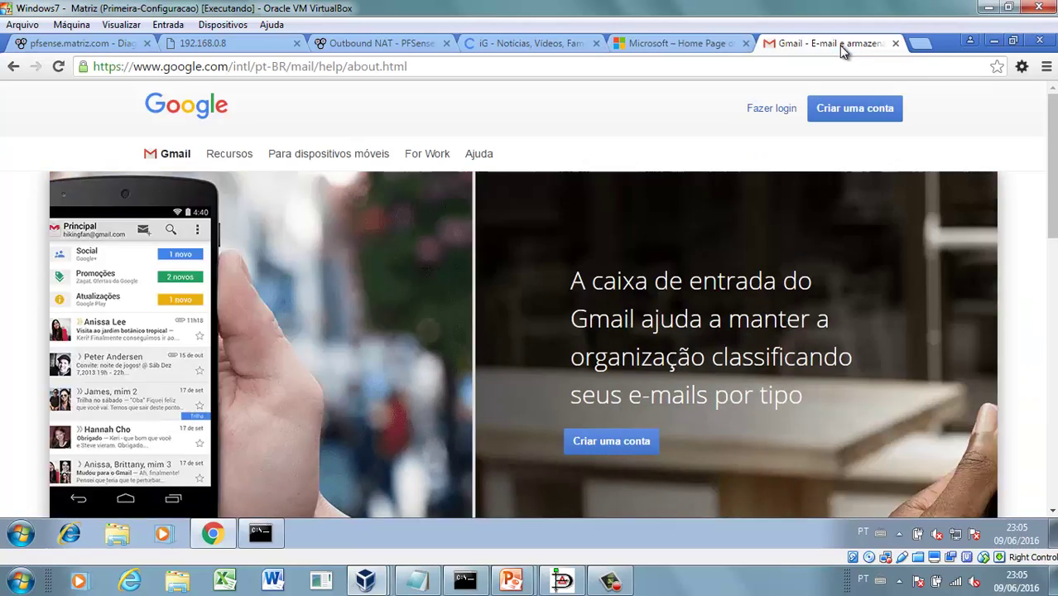
left_click(525, 47)
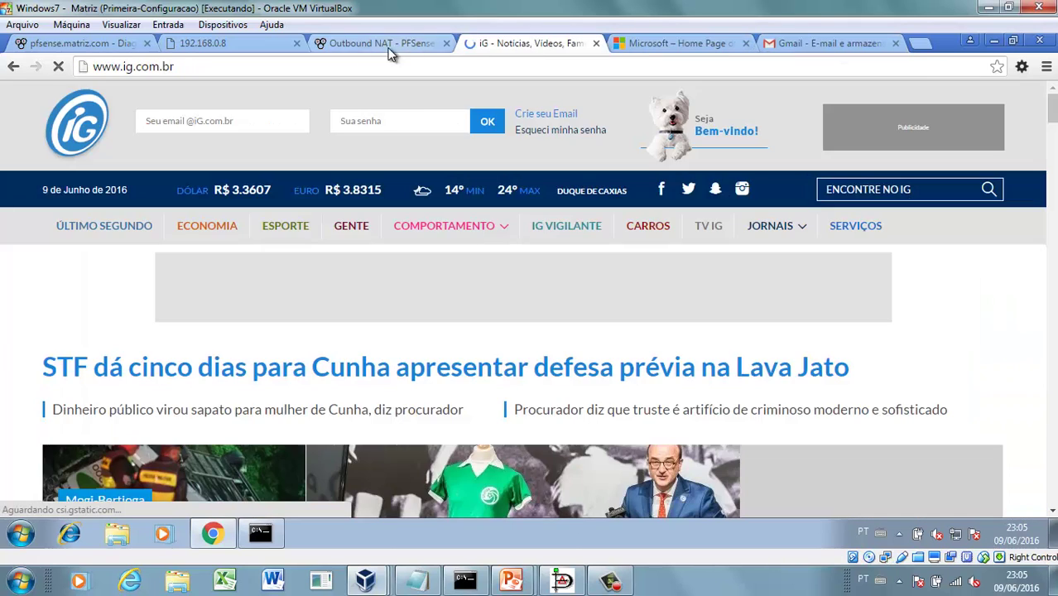
left_click(225, 43)
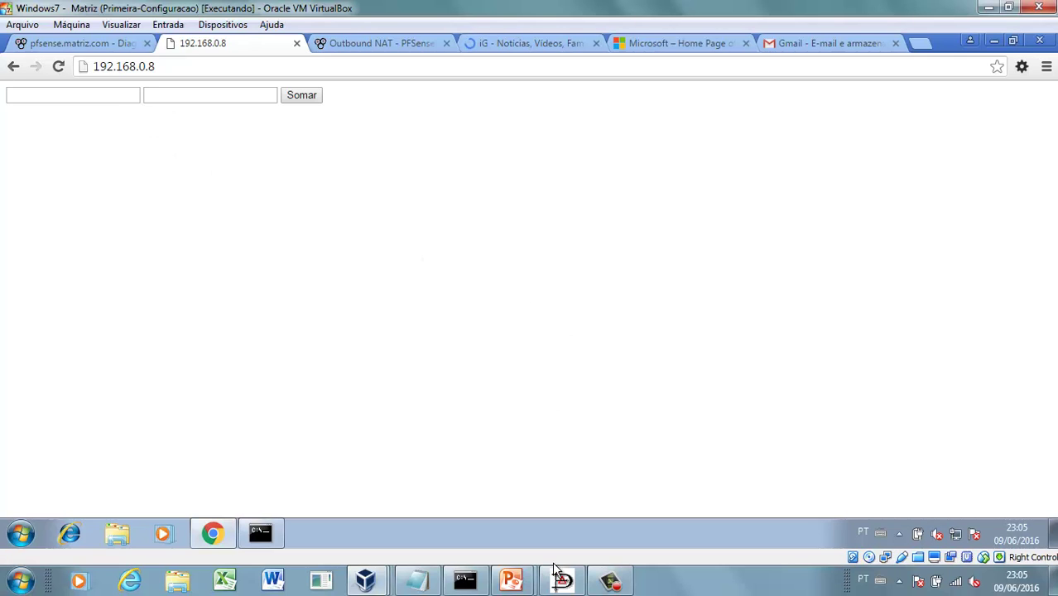
mouse_move(511, 580)
left_click(564, 507)
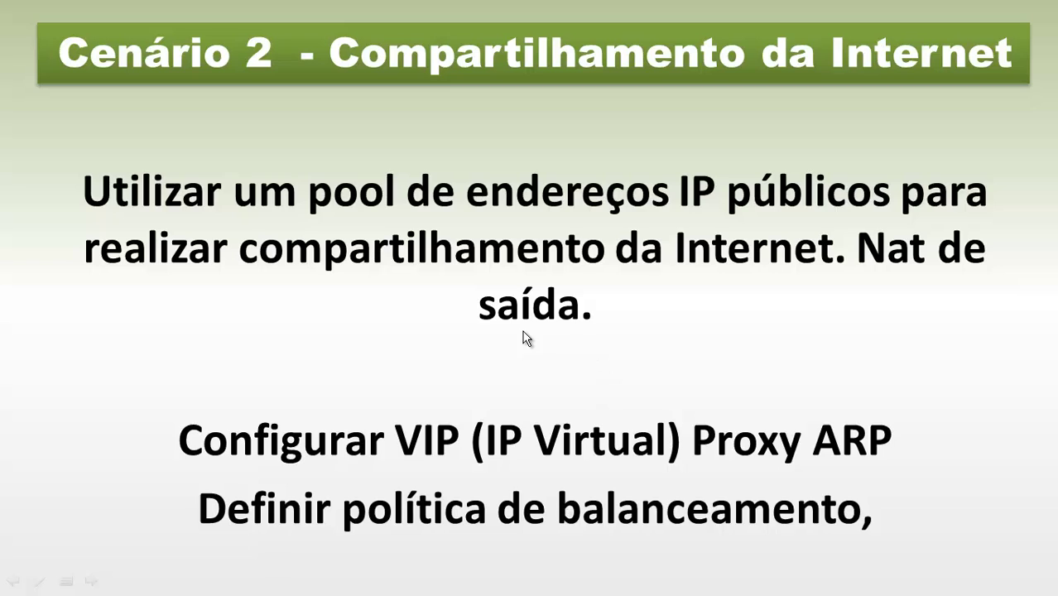